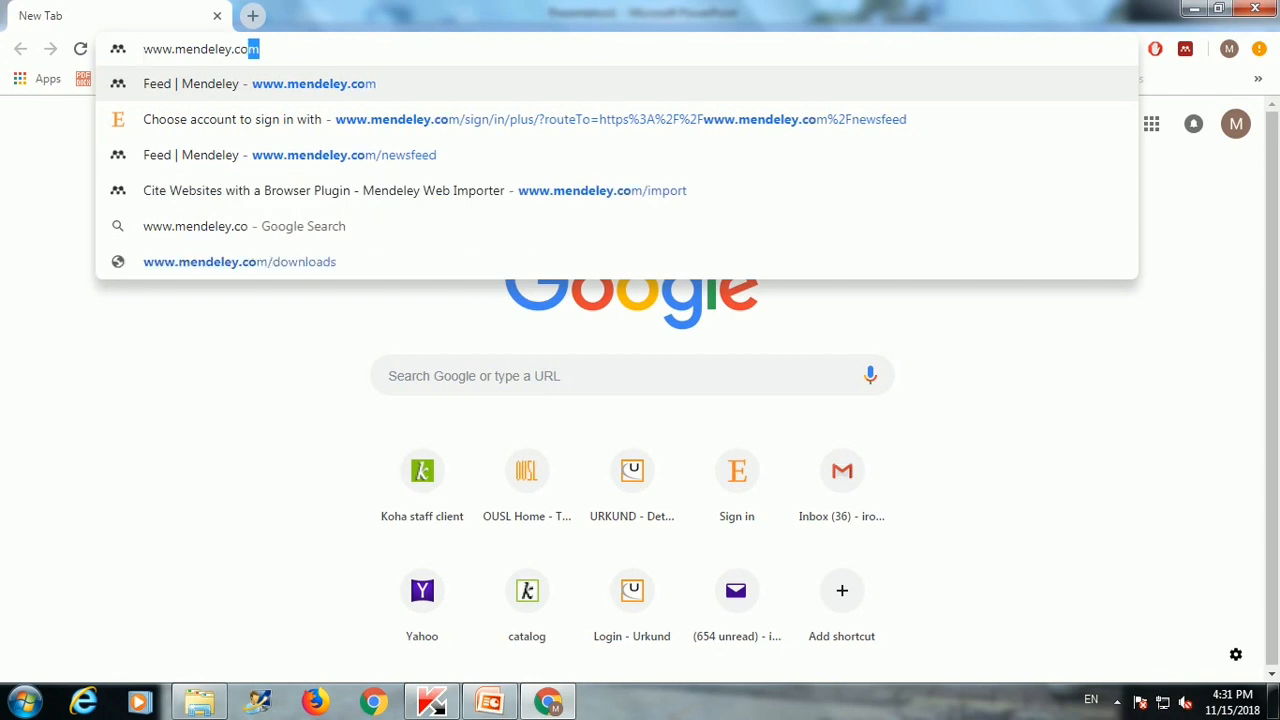
Step: Load mendeley.com, scroll the homepage down to the footer, and return toward the top
key("Return")
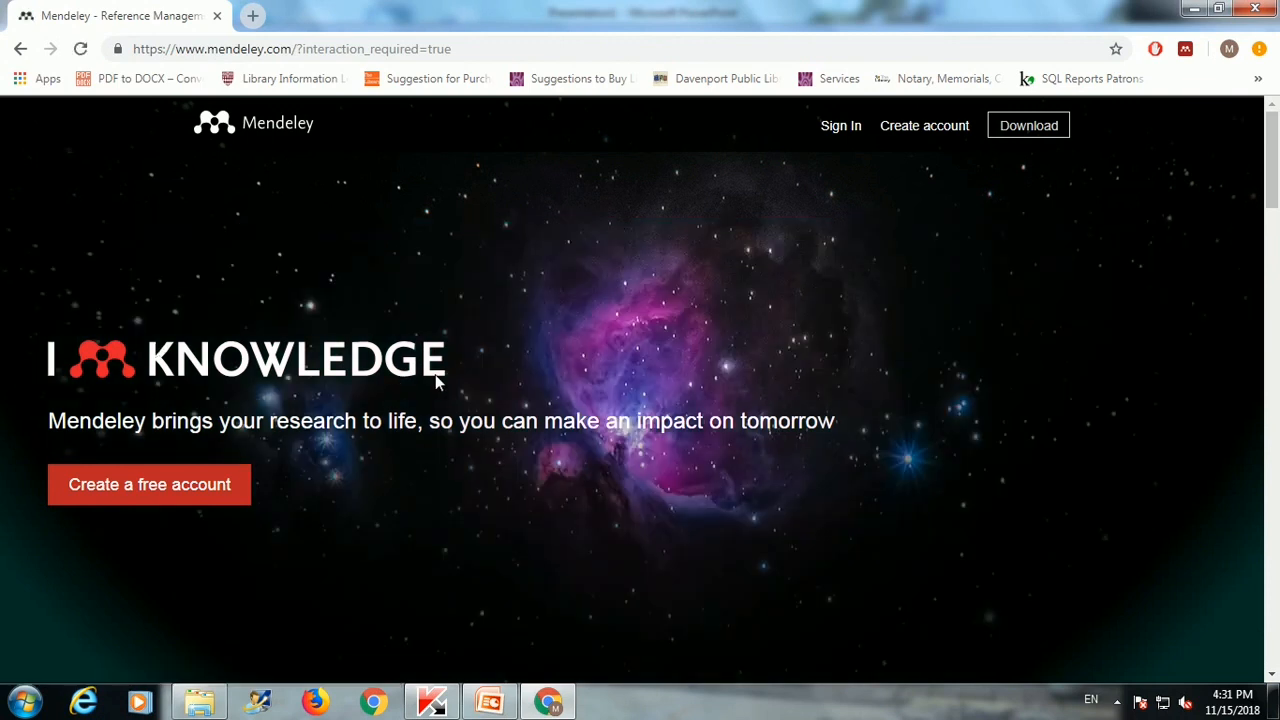
scroll(435, 450, "down", 6)
scroll(370, 490, "down", 6)
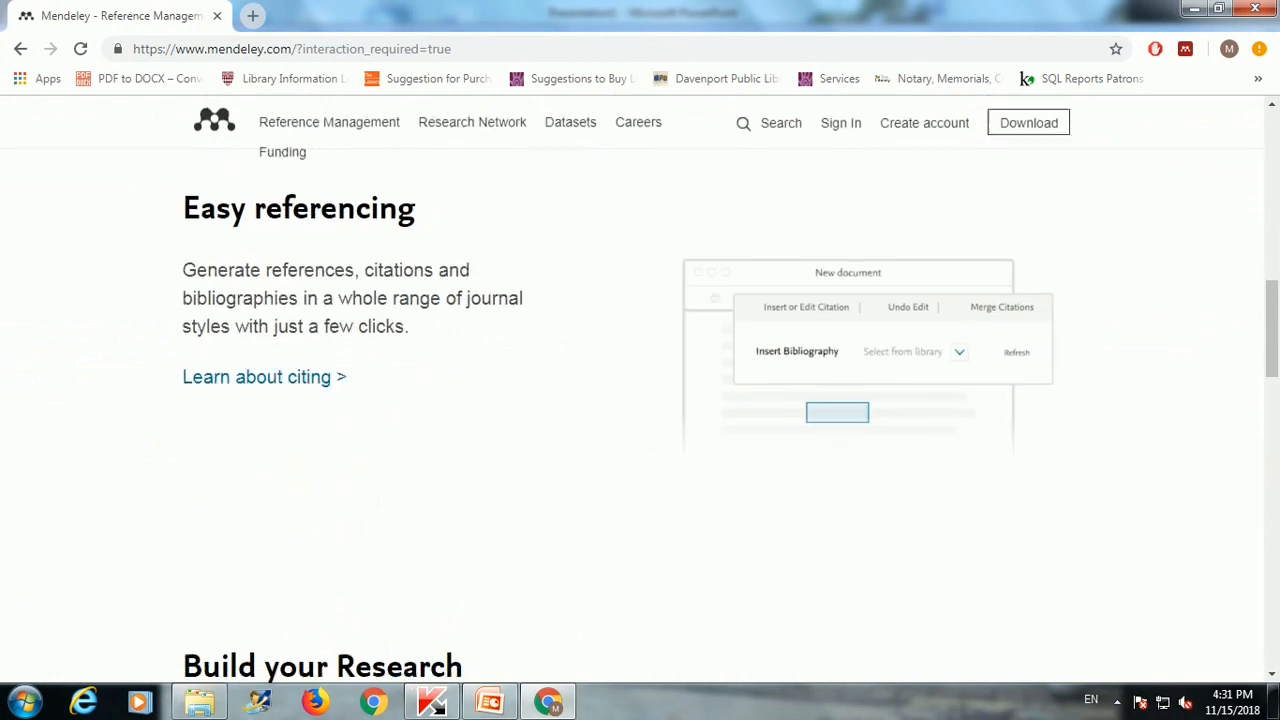
scroll(370, 498, "down", 3)
scroll(370, 498, "down", 7)
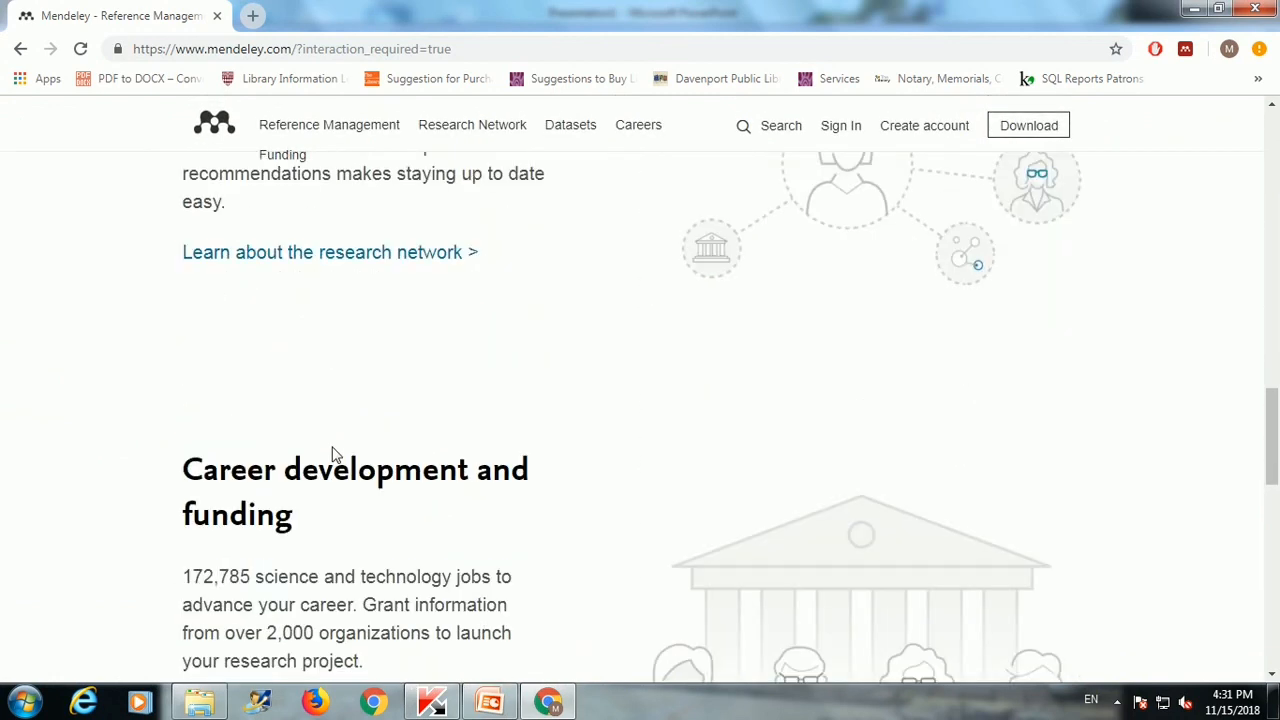
scroll(333, 461, "down", 5)
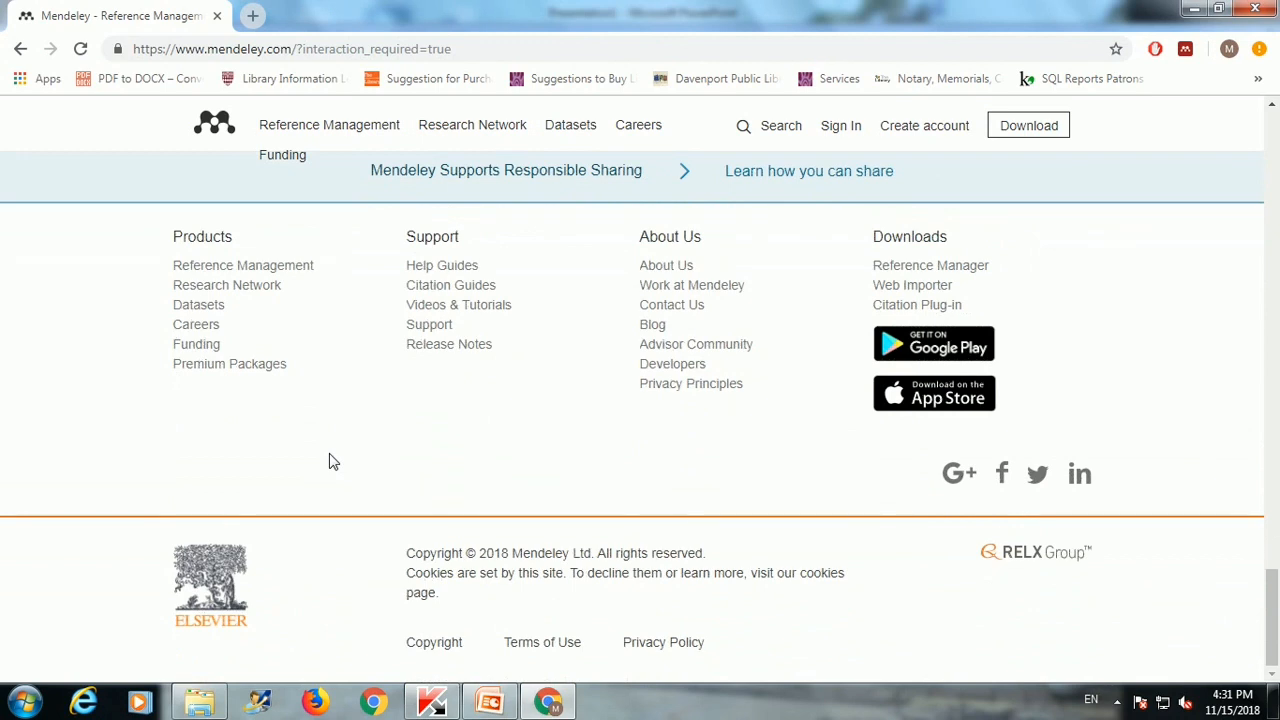
scroll(331, 460, "up", 12)
scroll(157, 414, "up", 10)
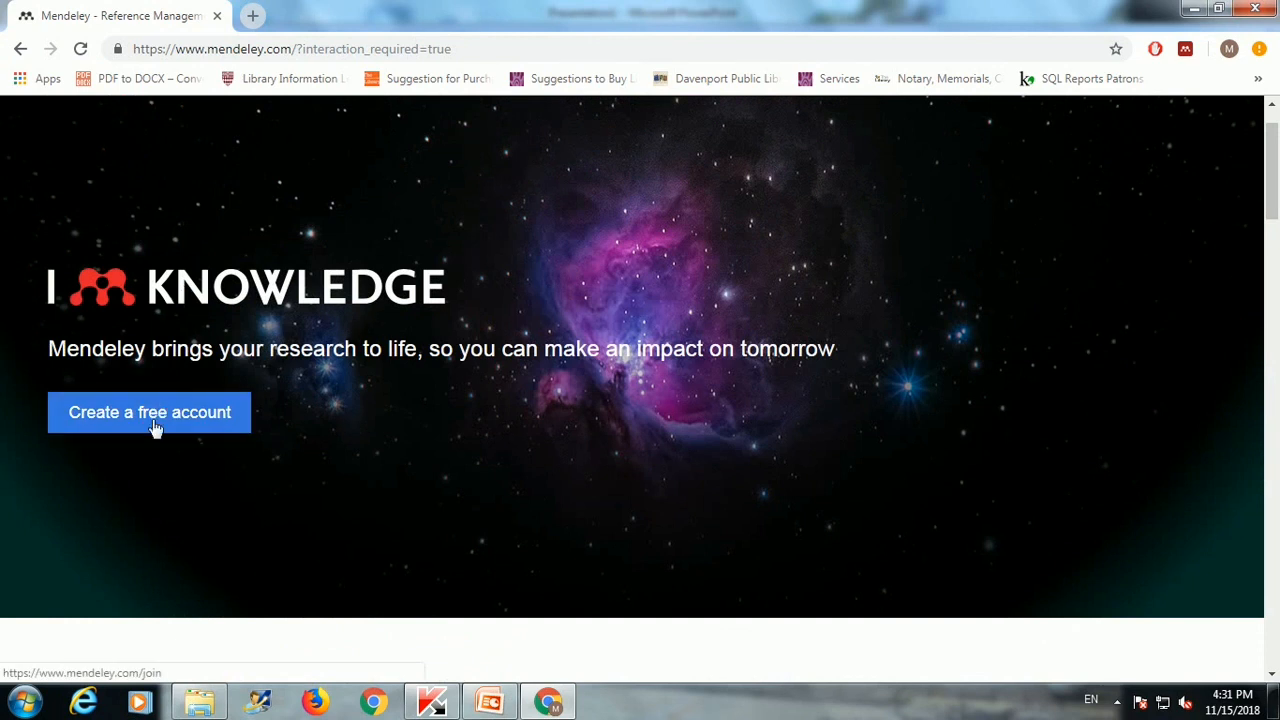
Step: Sign in with the existing Elsevier account and its password to reach the news feed
left_click(160, 414)
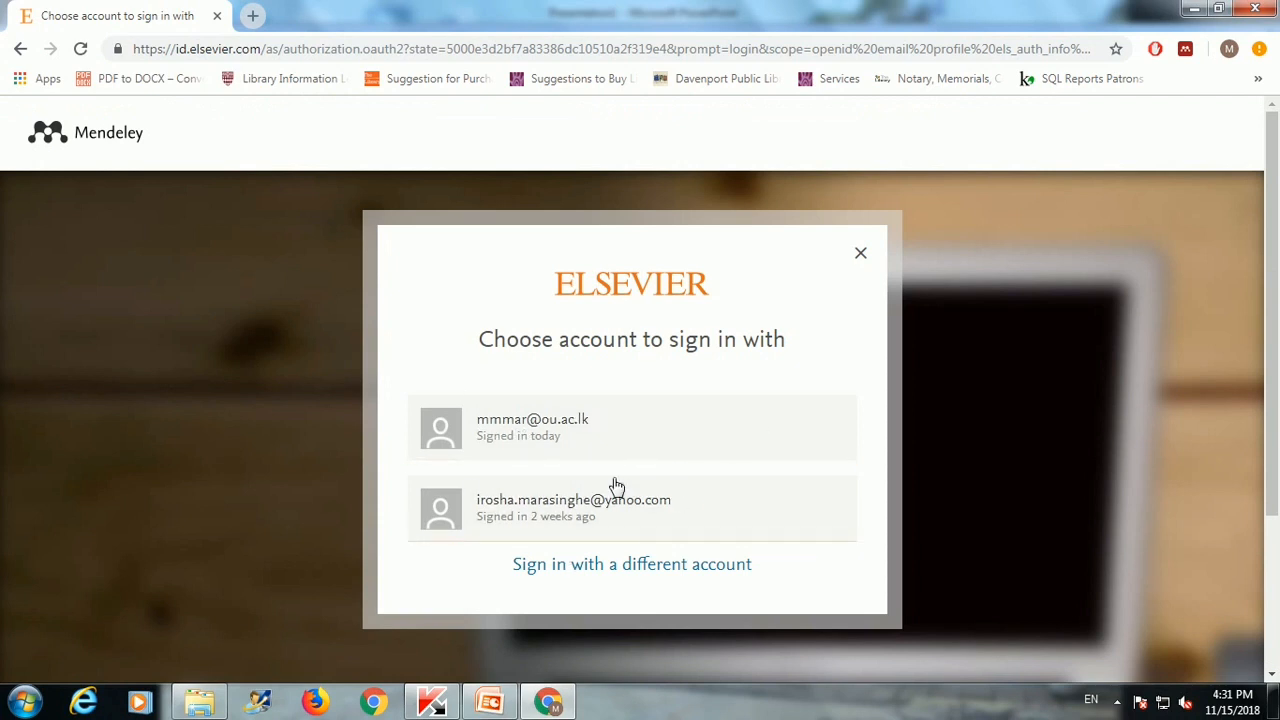
left_click(558, 449)
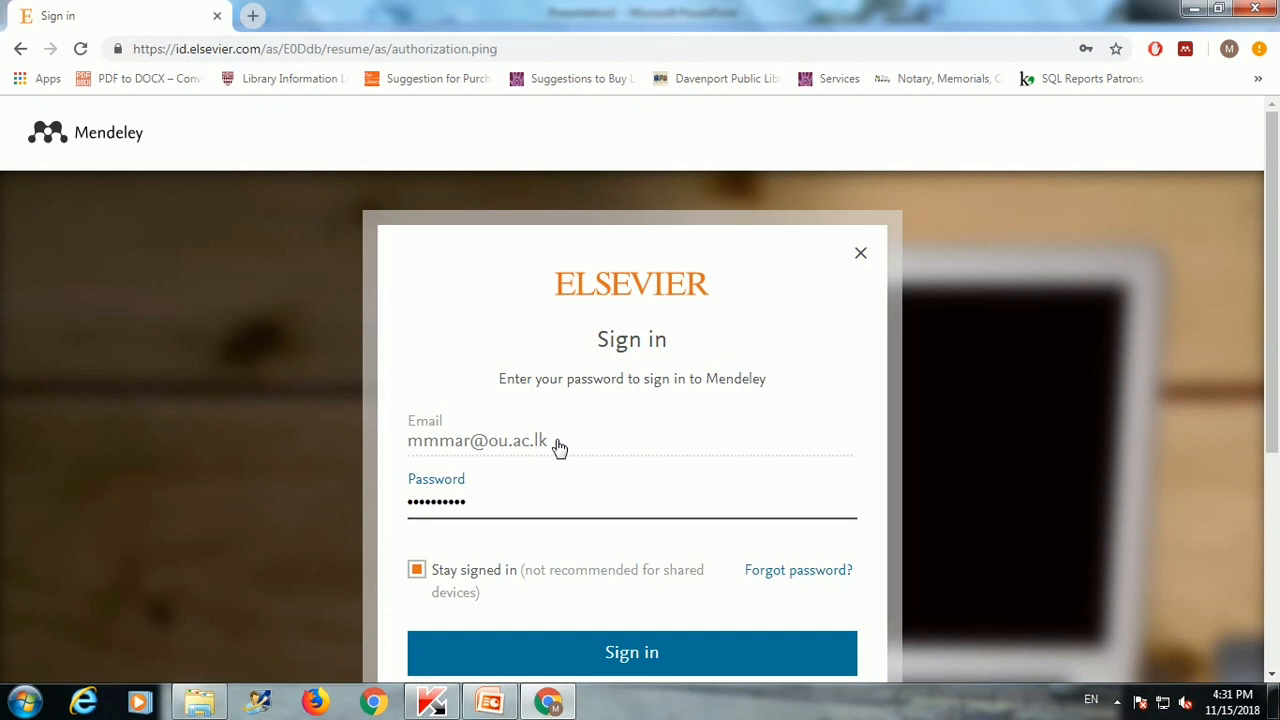
left_click(572, 658)
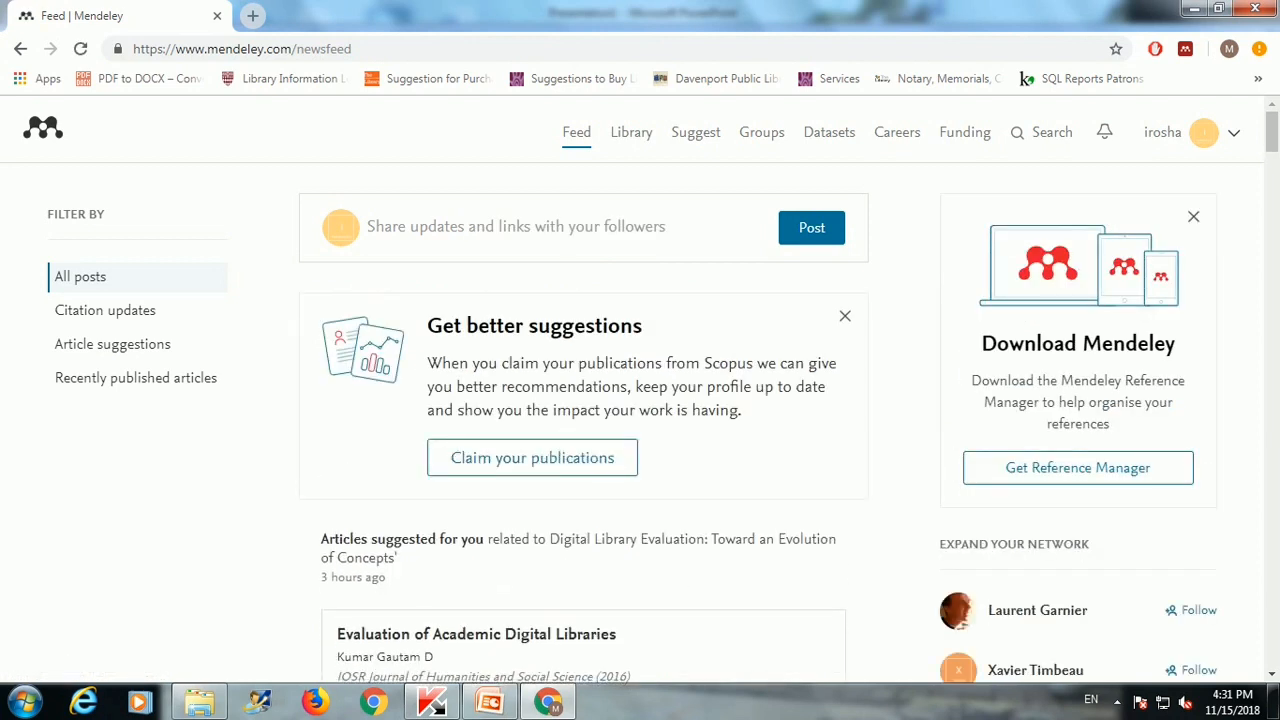
Step: Download the Mendeley Desktop 1.19.2 Windows installer from the Download Mendeley page
left_click(636, 146)
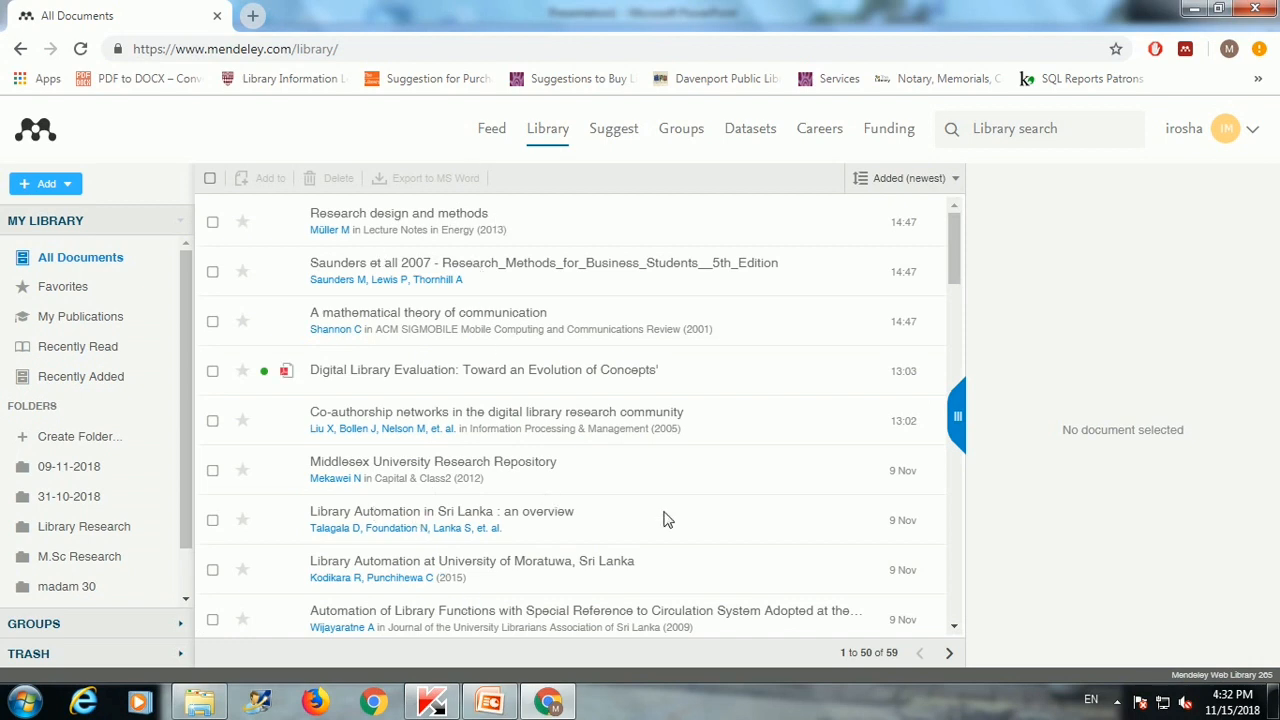
left_click(1250, 129)
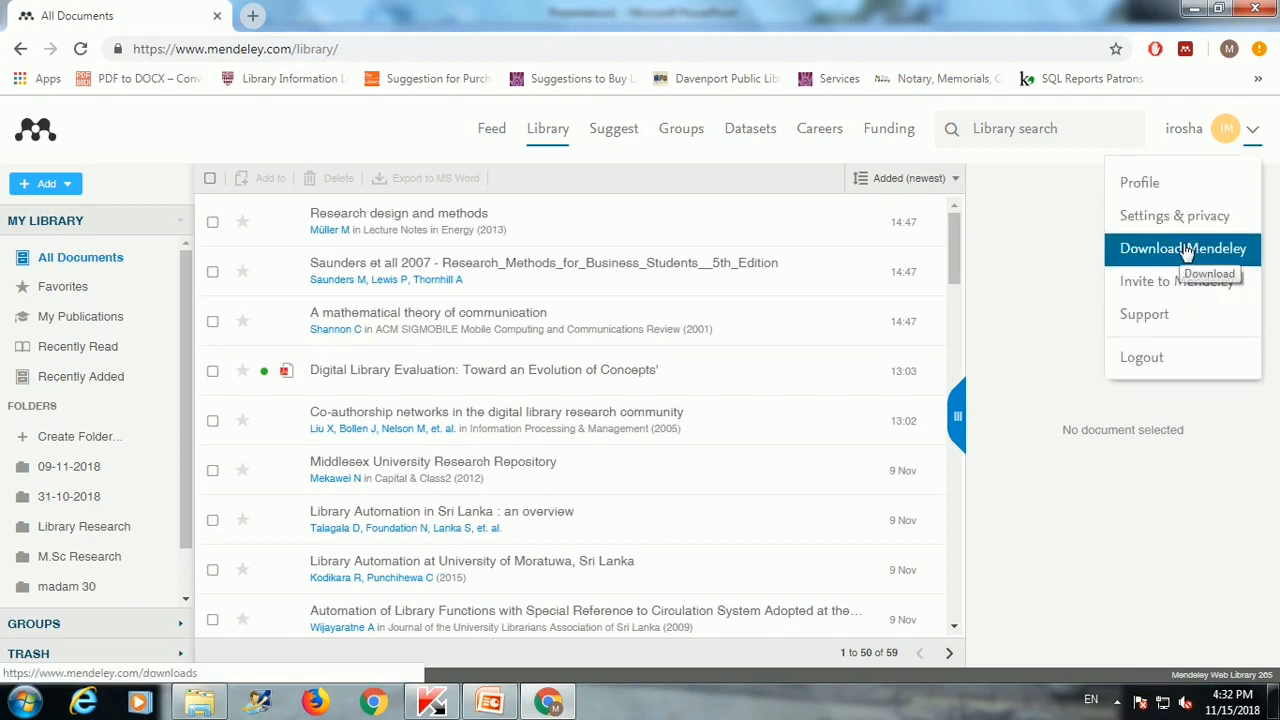
left_click(1185, 248)
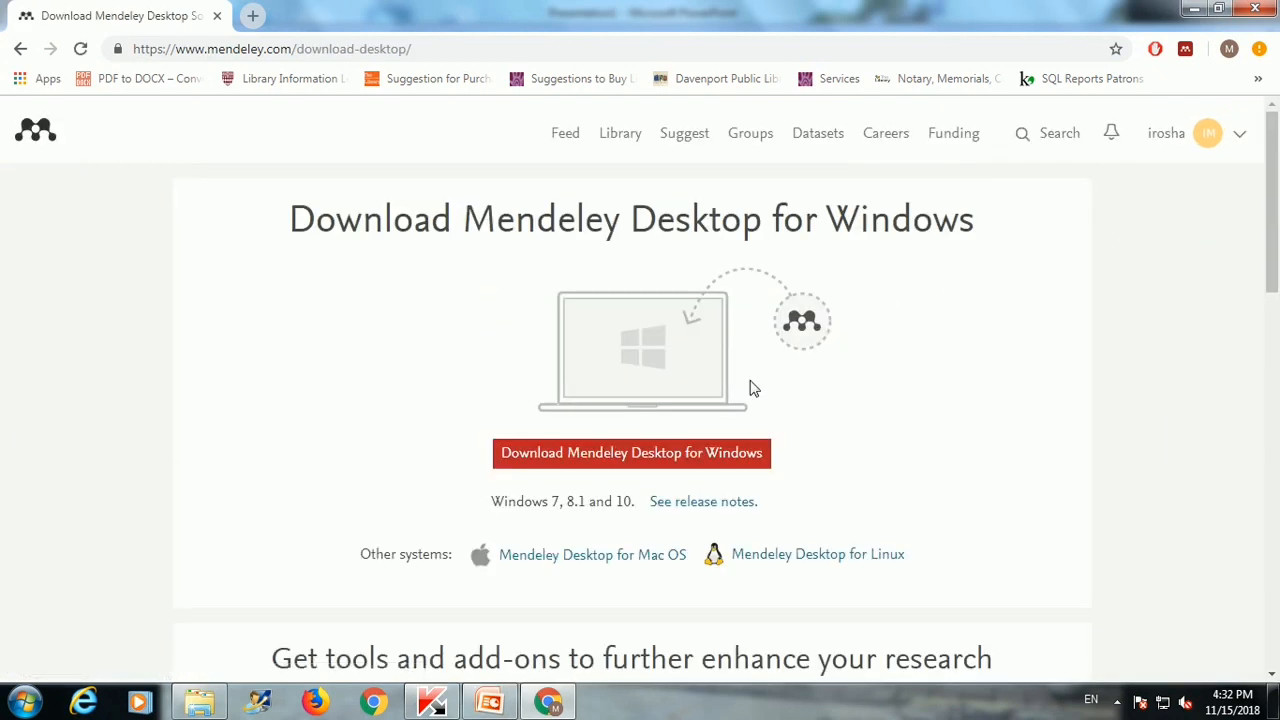
left_click(670, 455)
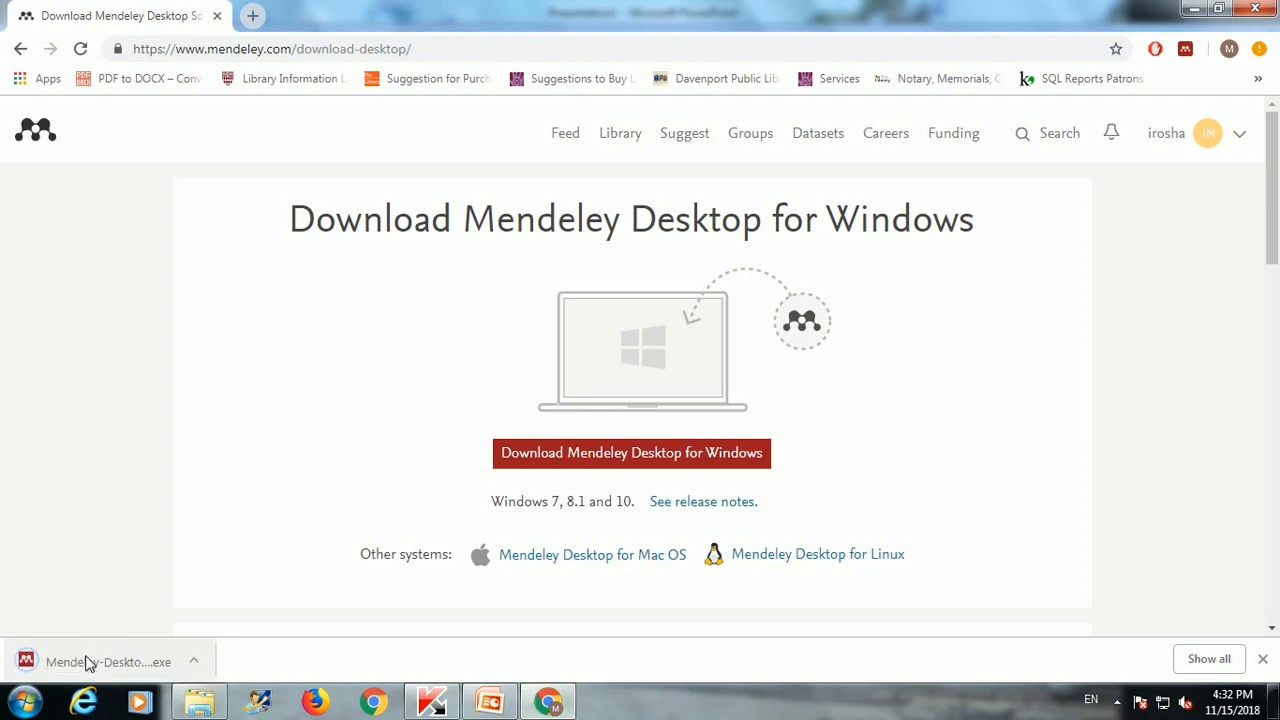
Step: Run the downloaded installer and complete the setup wizard, accepting the license and default location
left_click(88, 663)
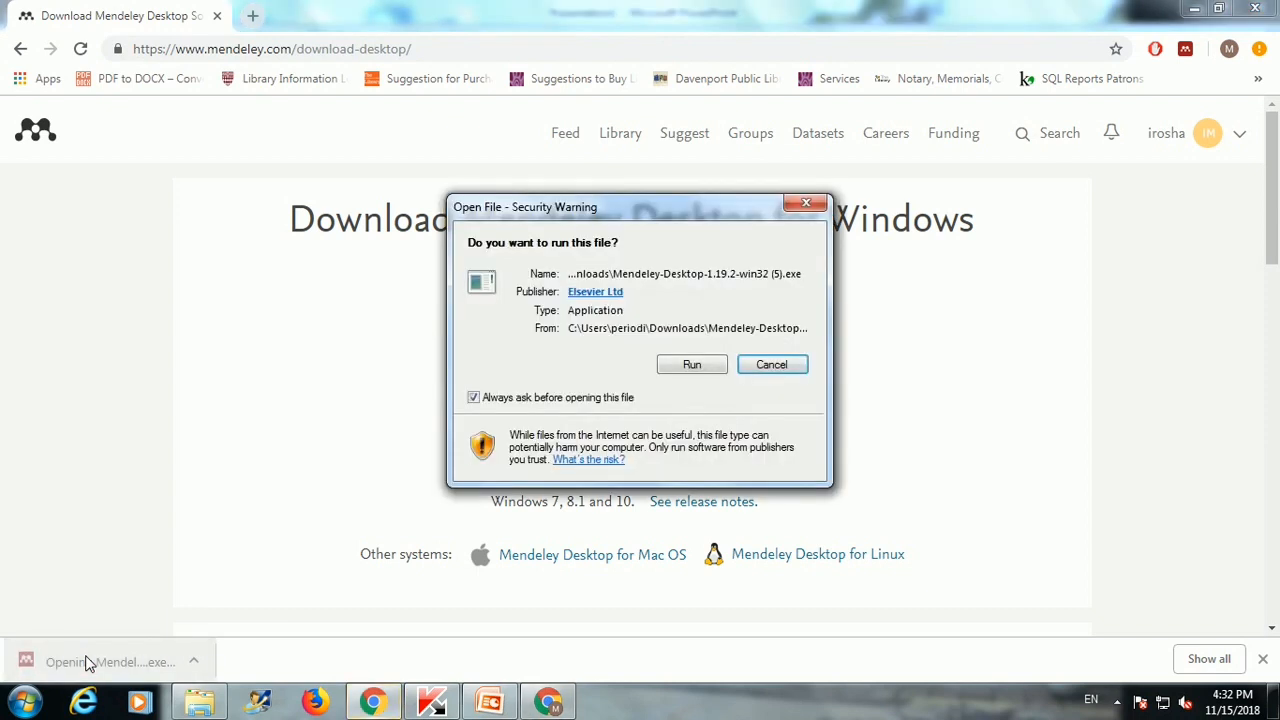
left_click(680, 372)
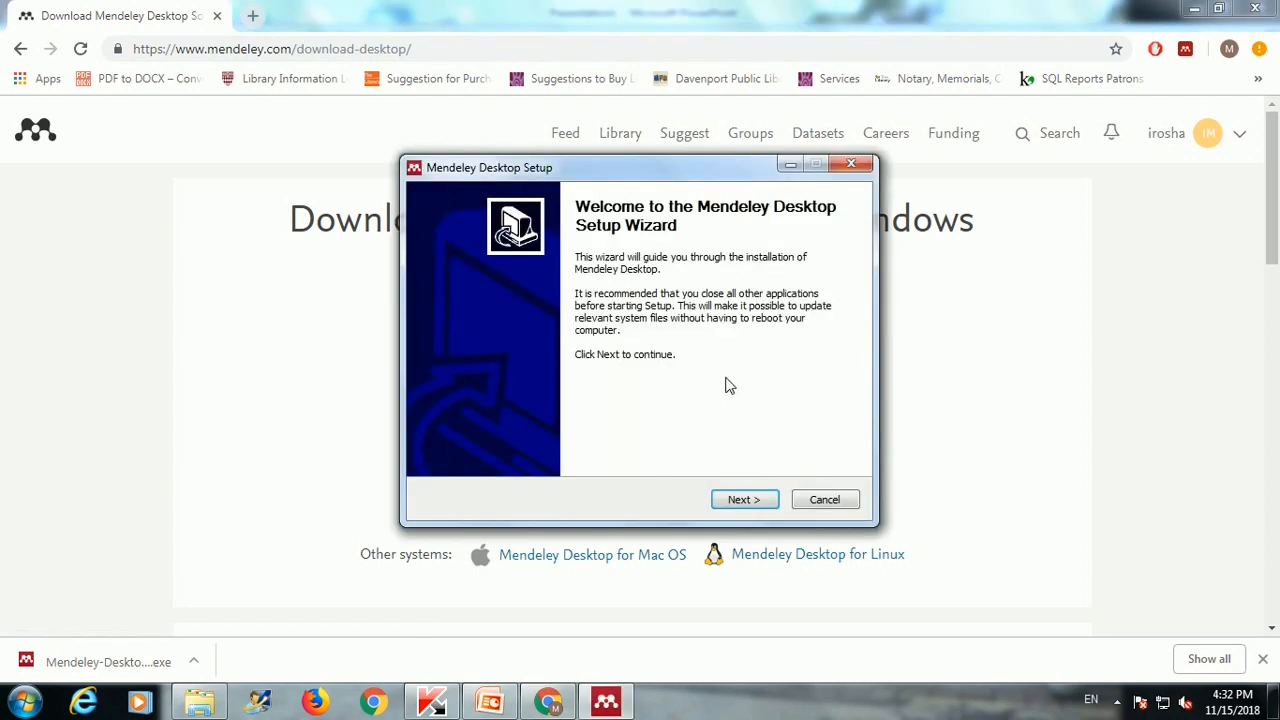
left_click(737, 505)
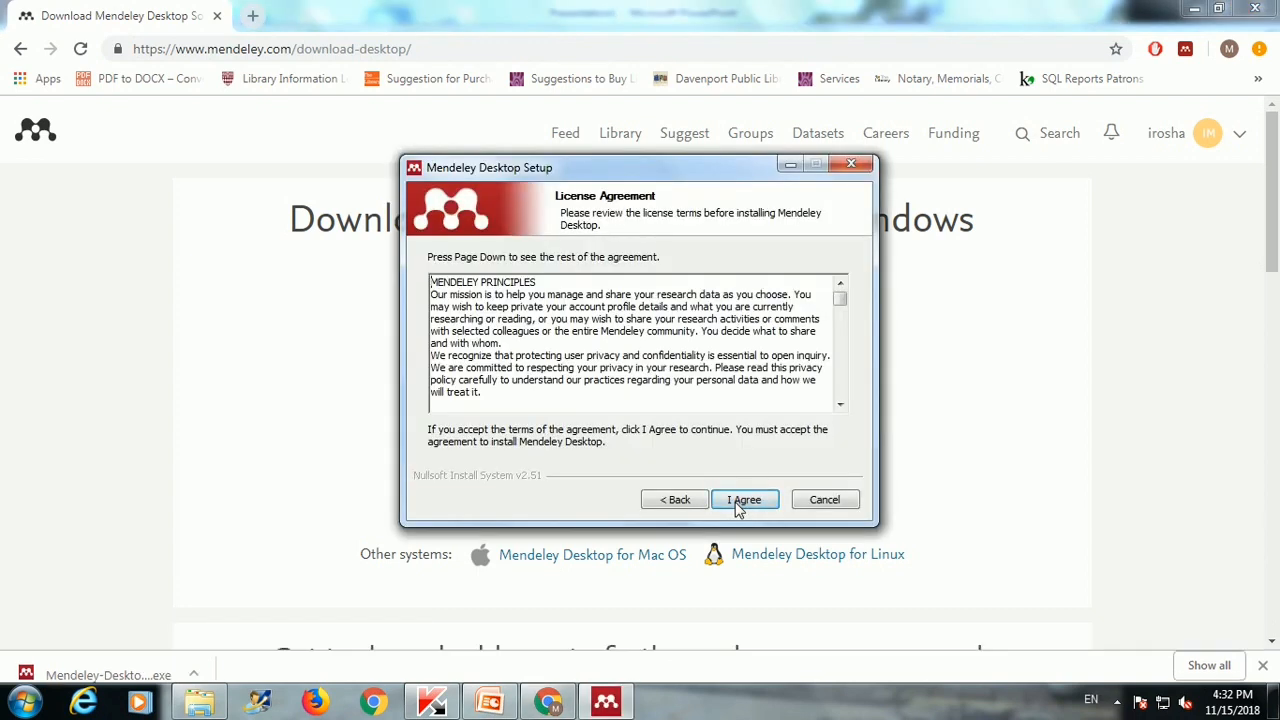
left_click(738, 505)
left_click(738, 505)
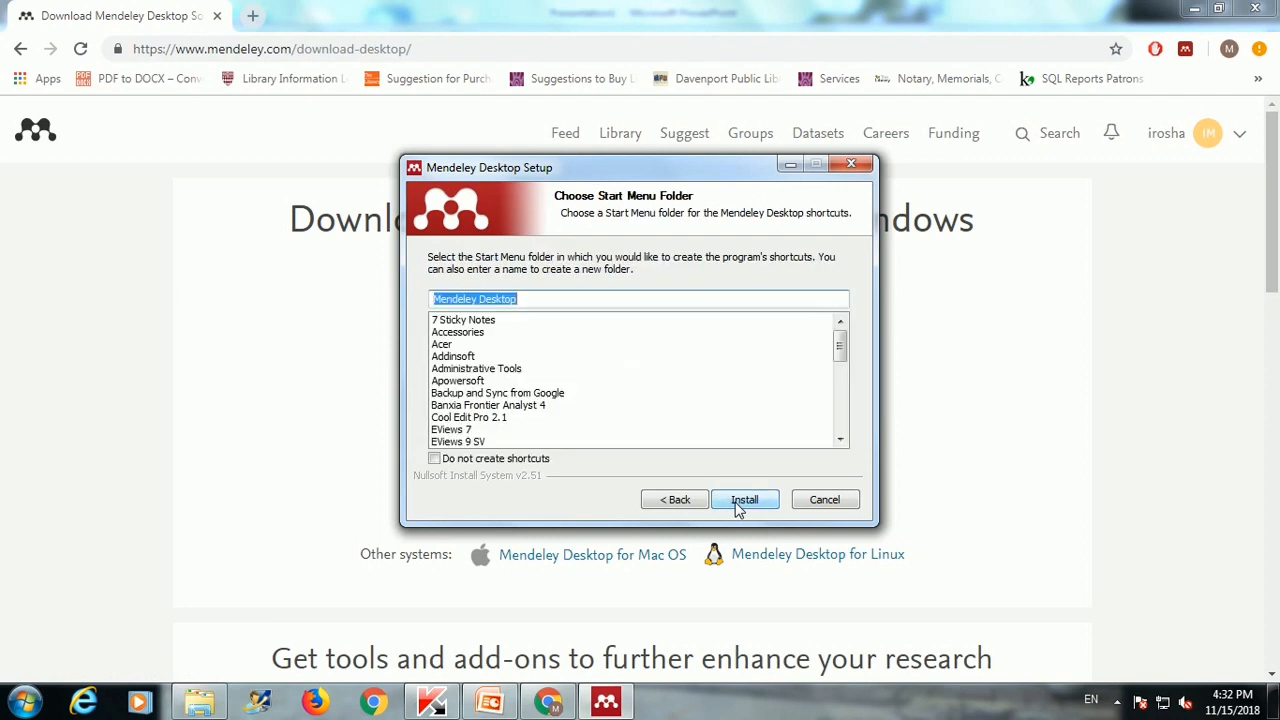
left_click(737, 505)
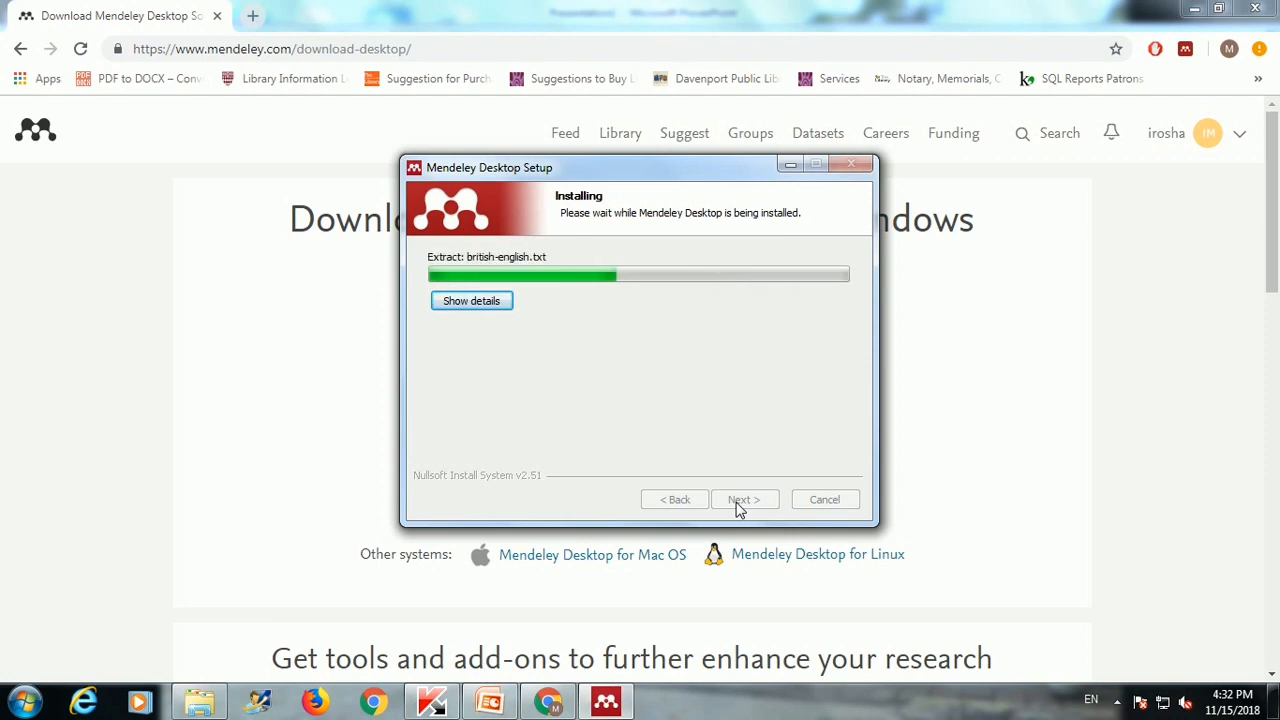
left_click(742, 502)
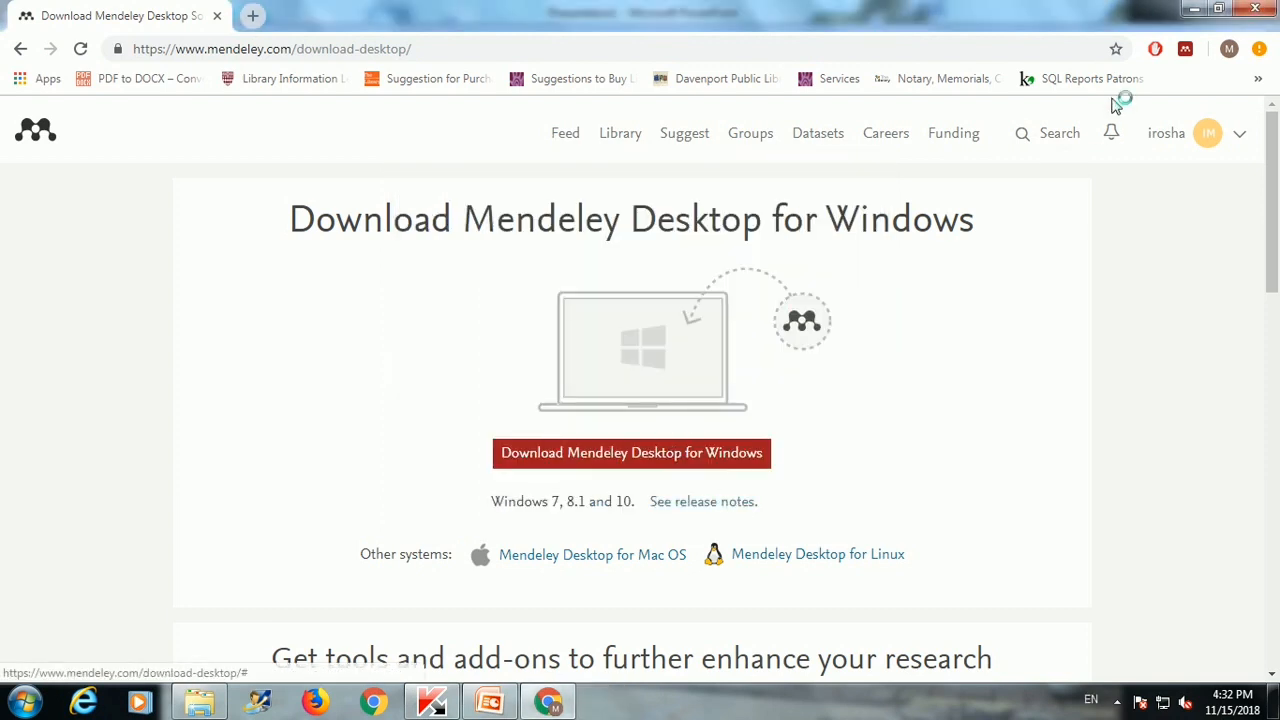
Step: Minimize the open windows and launch Mendeley Desktop from its desktop shortcut
left_click(1193, 9)
left_click(1193, 9)
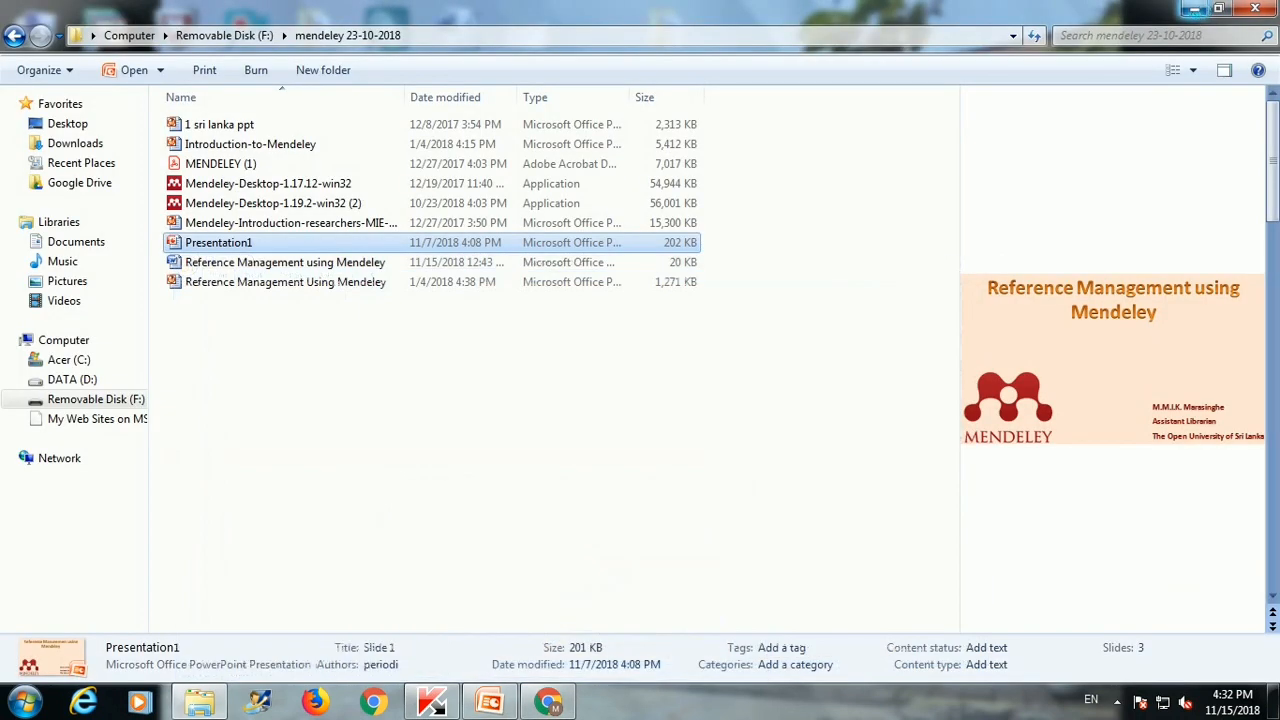
left_click(1193, 9)
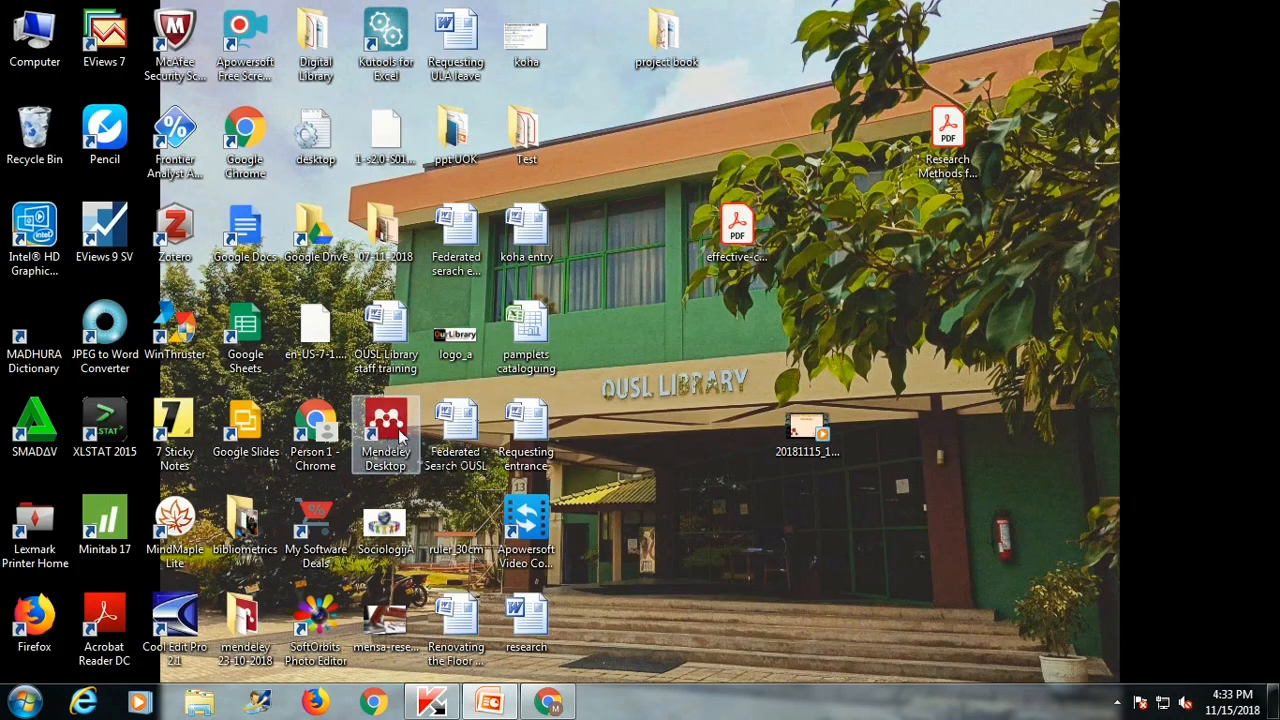
left_click(400, 432)
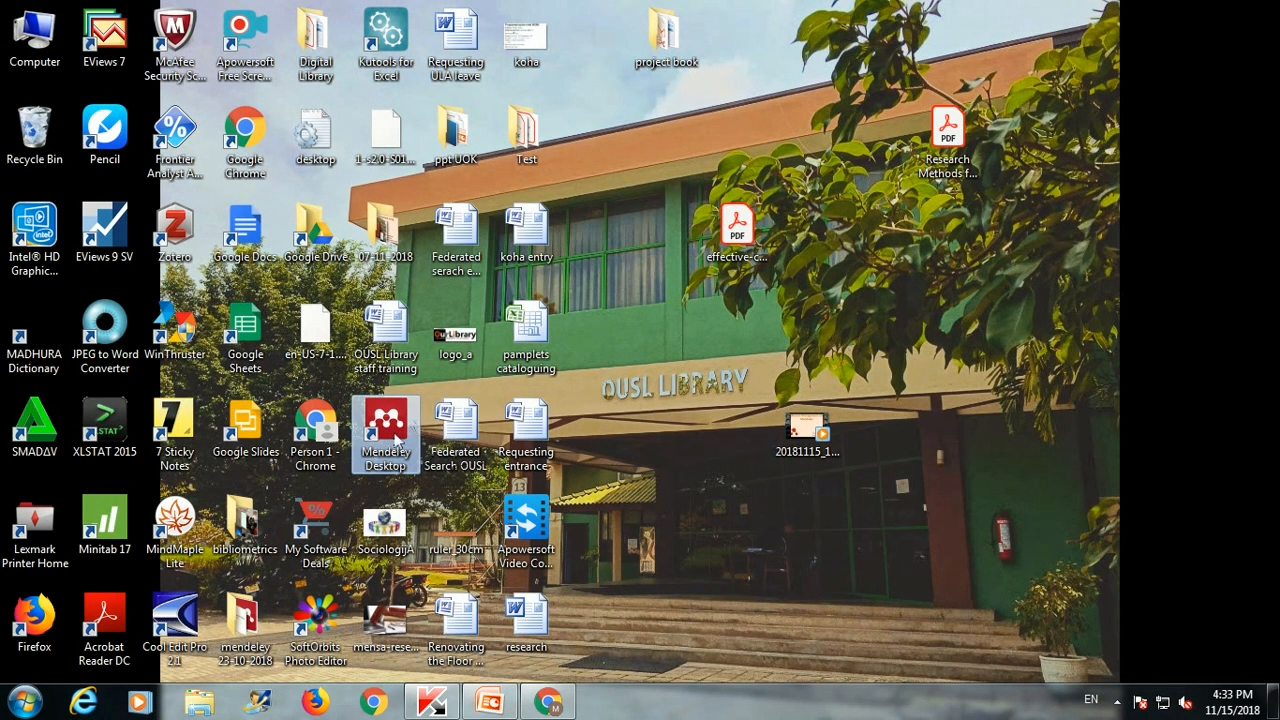
double_click(395, 413)
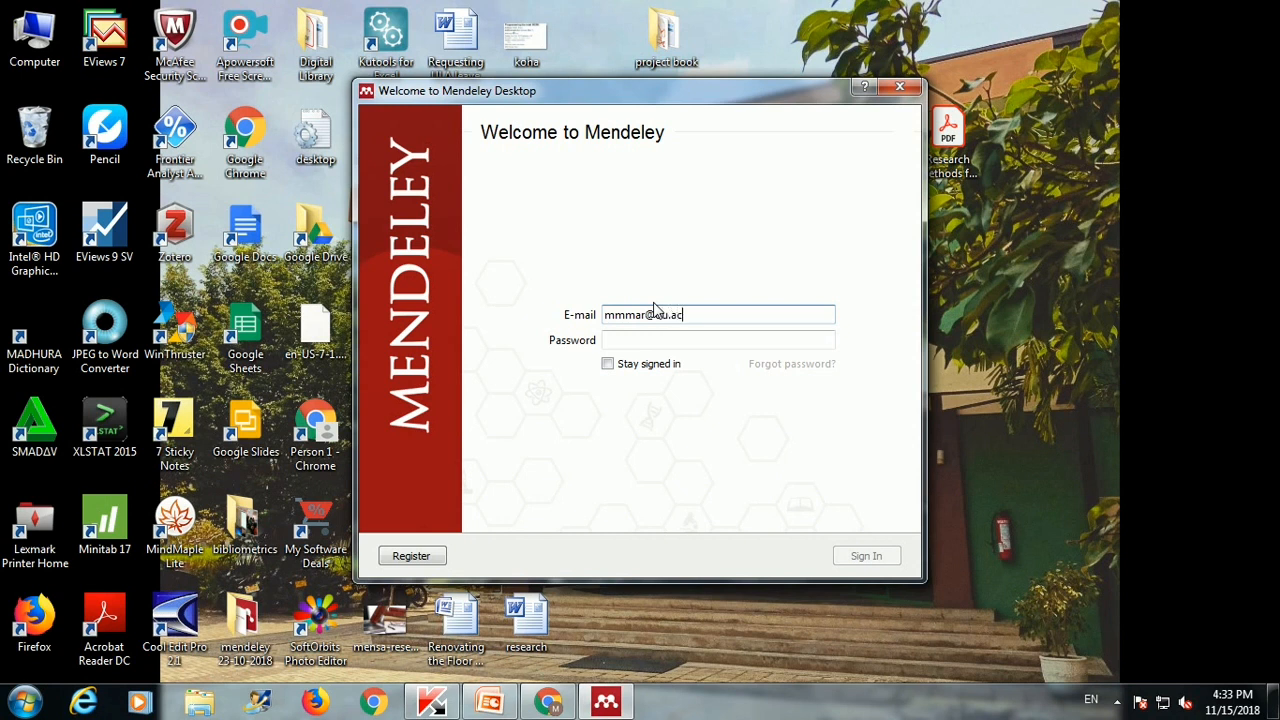
Step: Enter the account password and submit the Mendeley Desktop sign-in
key("Tab")
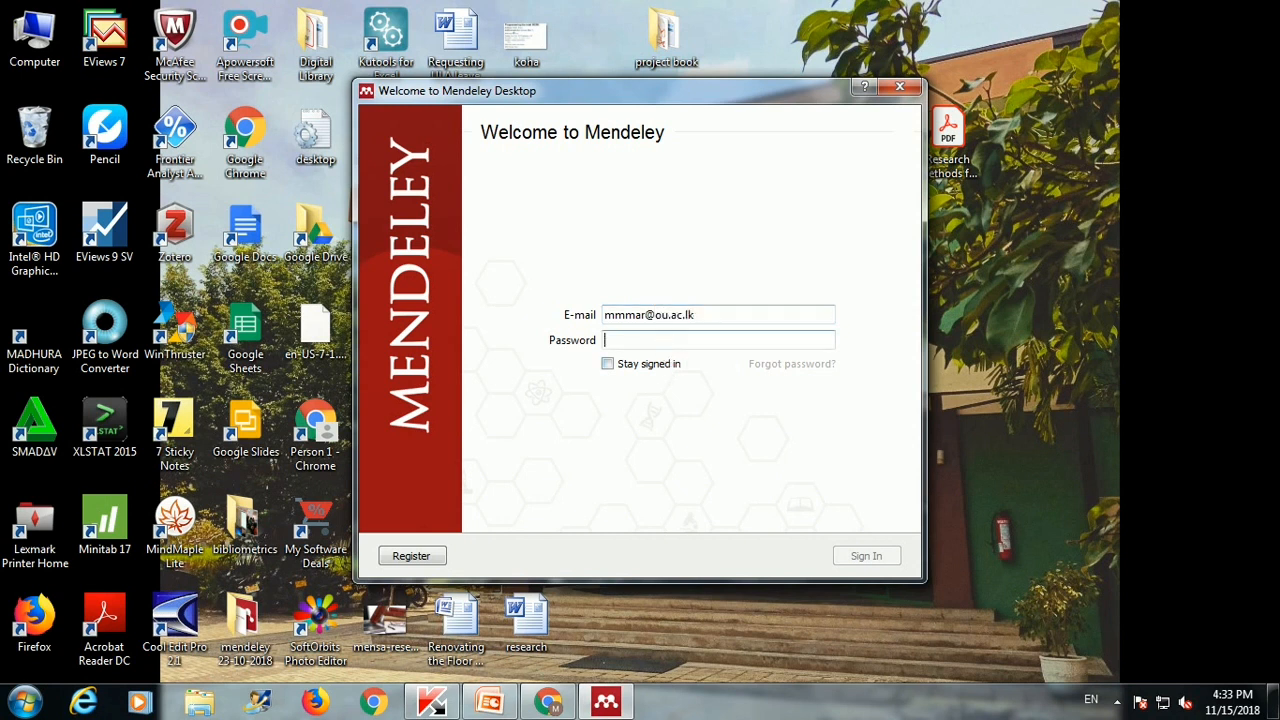
type("••")
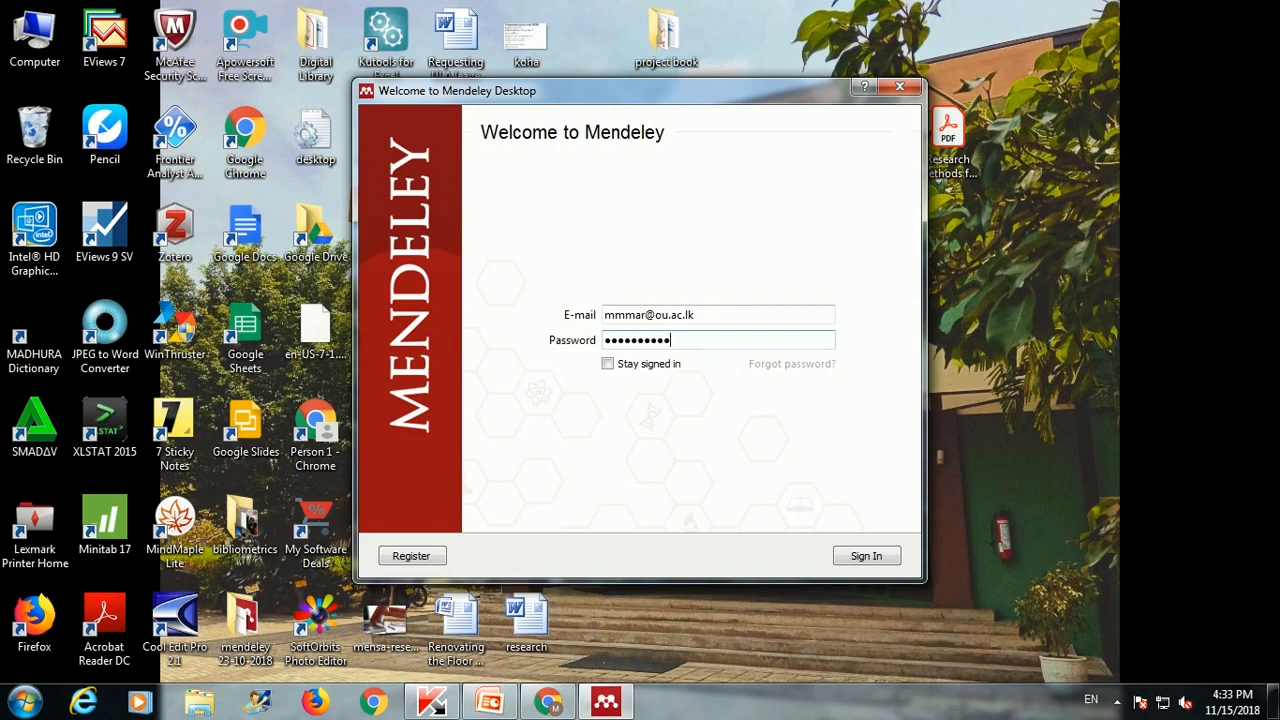
key("Return")
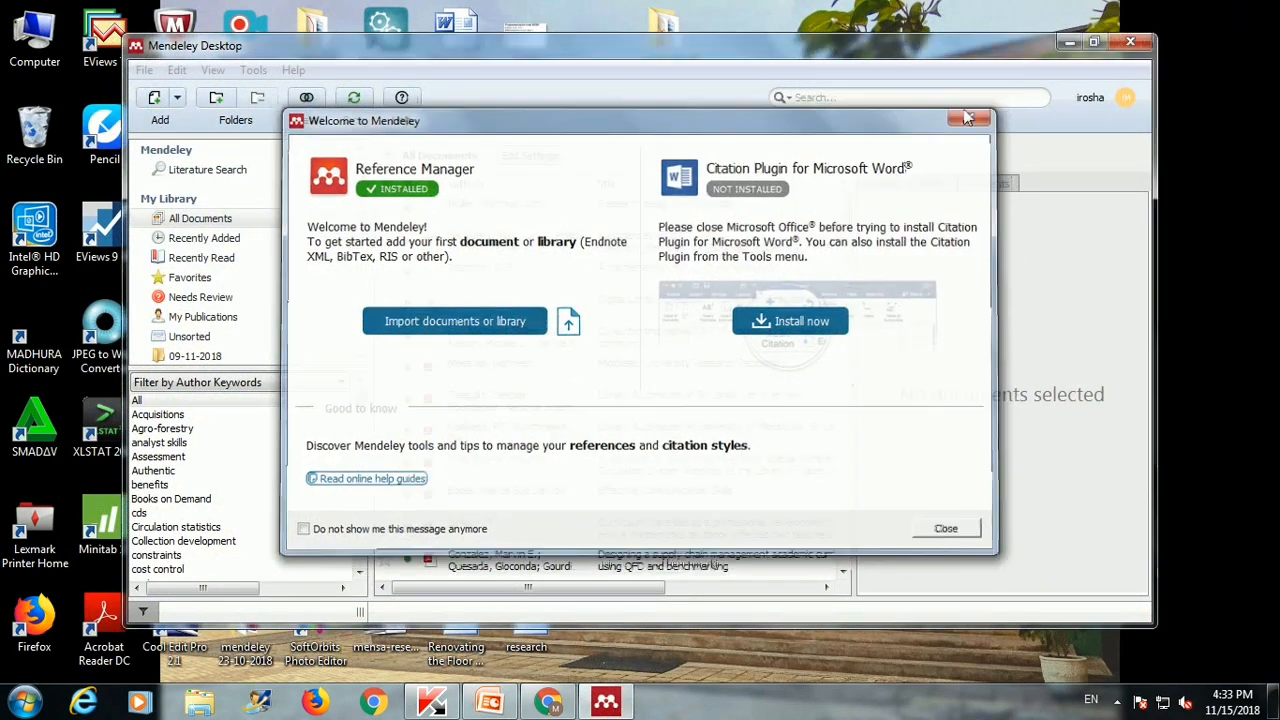
Step: Dismiss the welcome message and getting-started tour, then maximize Mendeley Desktop
left_click(975, 119)
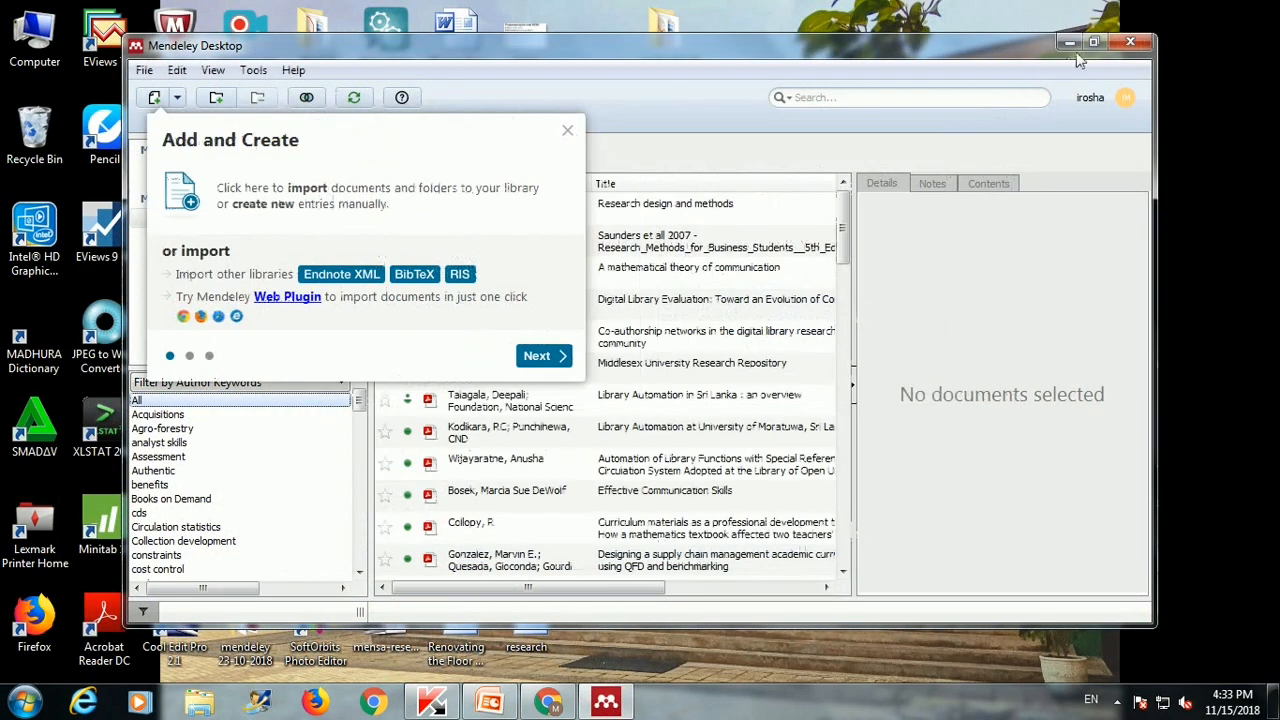
left_click(568, 134)
left_click(1095, 42)
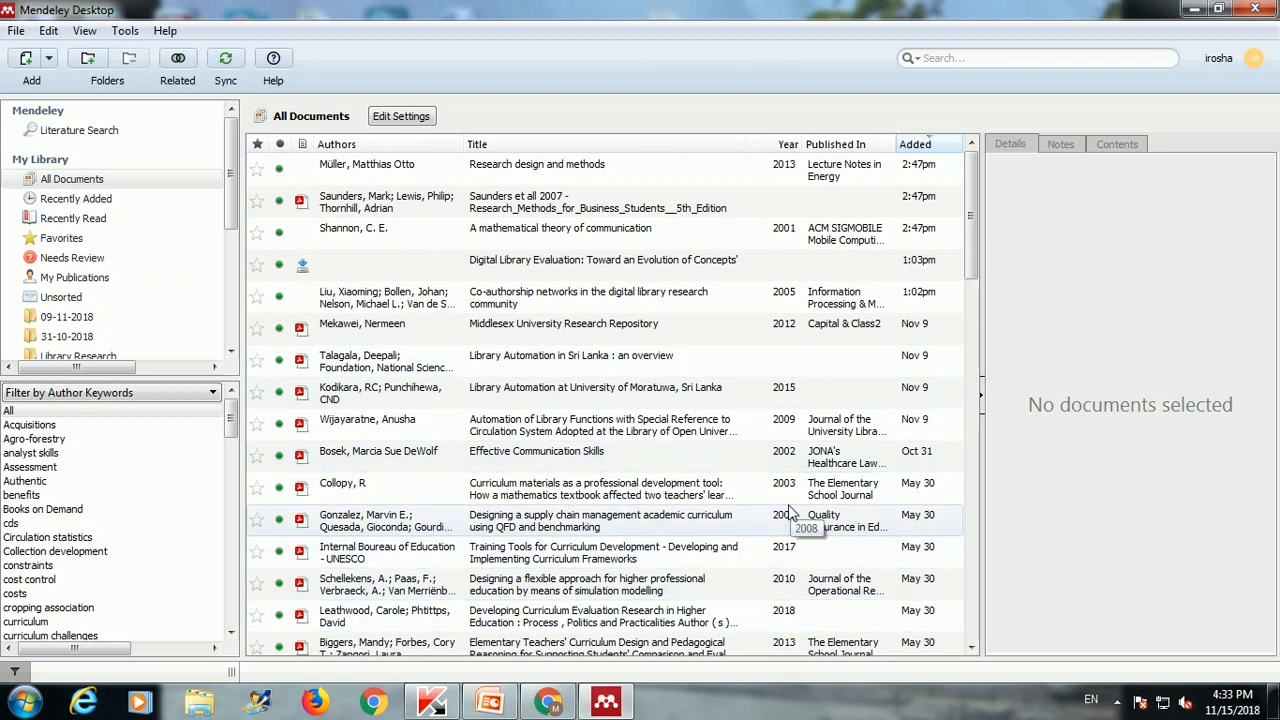
Step: Select the Middlesex University Research Repository paper and review its details and abstract
left_click(537, 340)
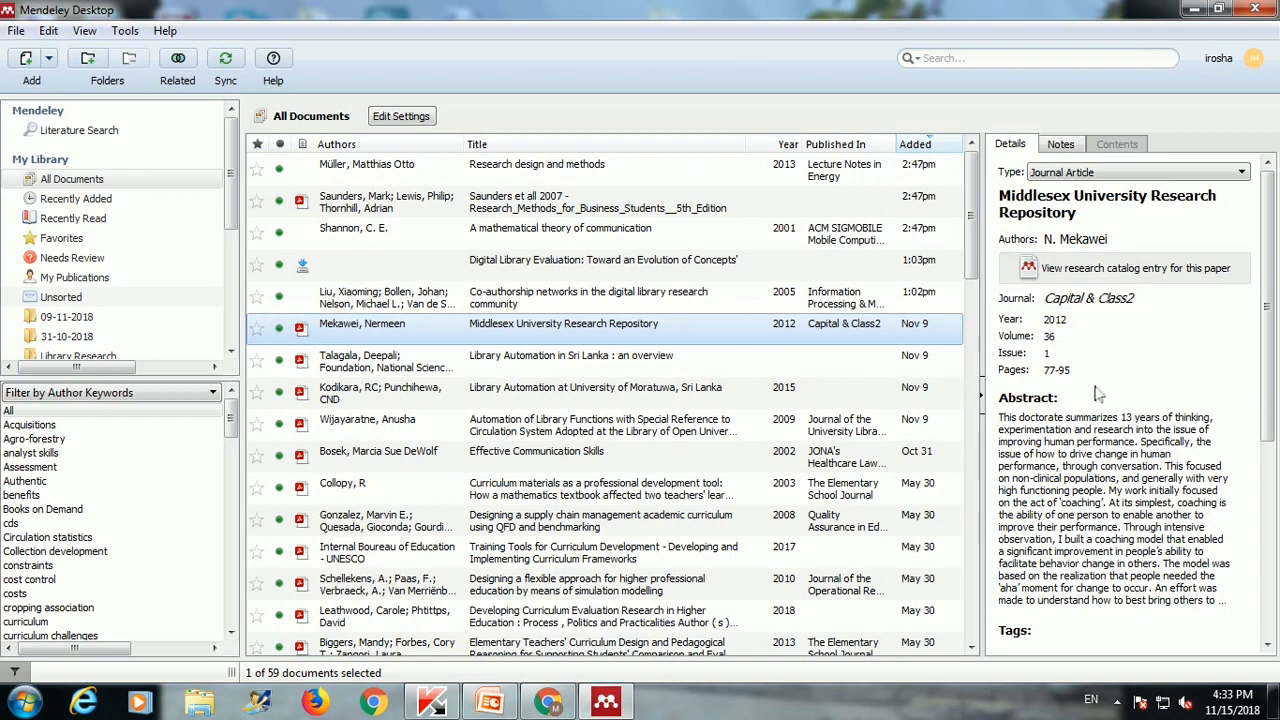
left_click(1078, 268)
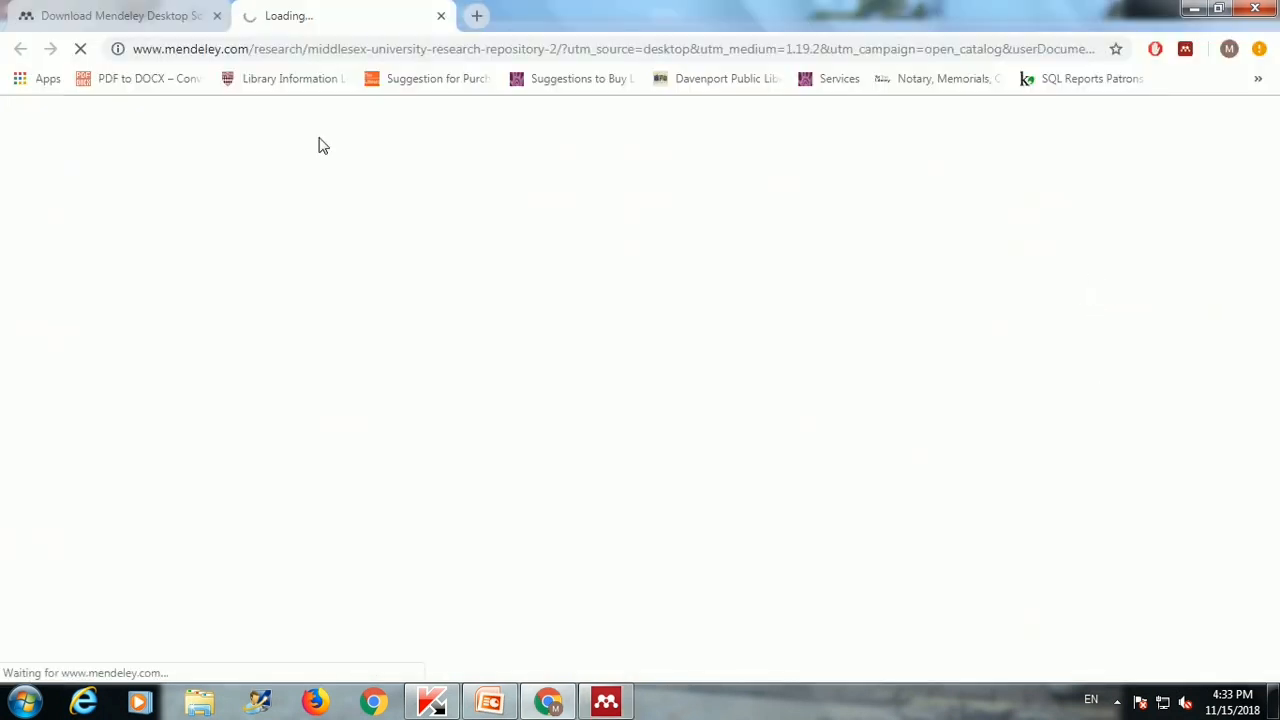
left_click(606, 701)
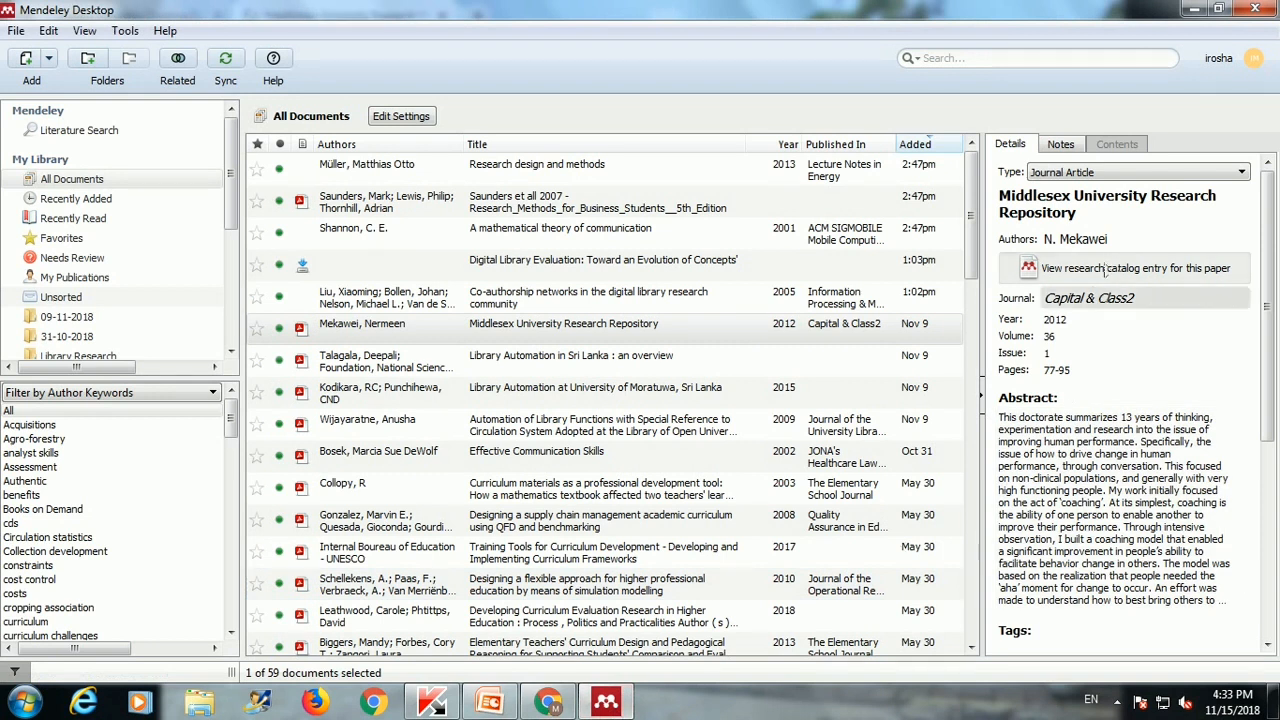
left_click(1066, 337)
left_click(1066, 349)
left_click(1046, 453)
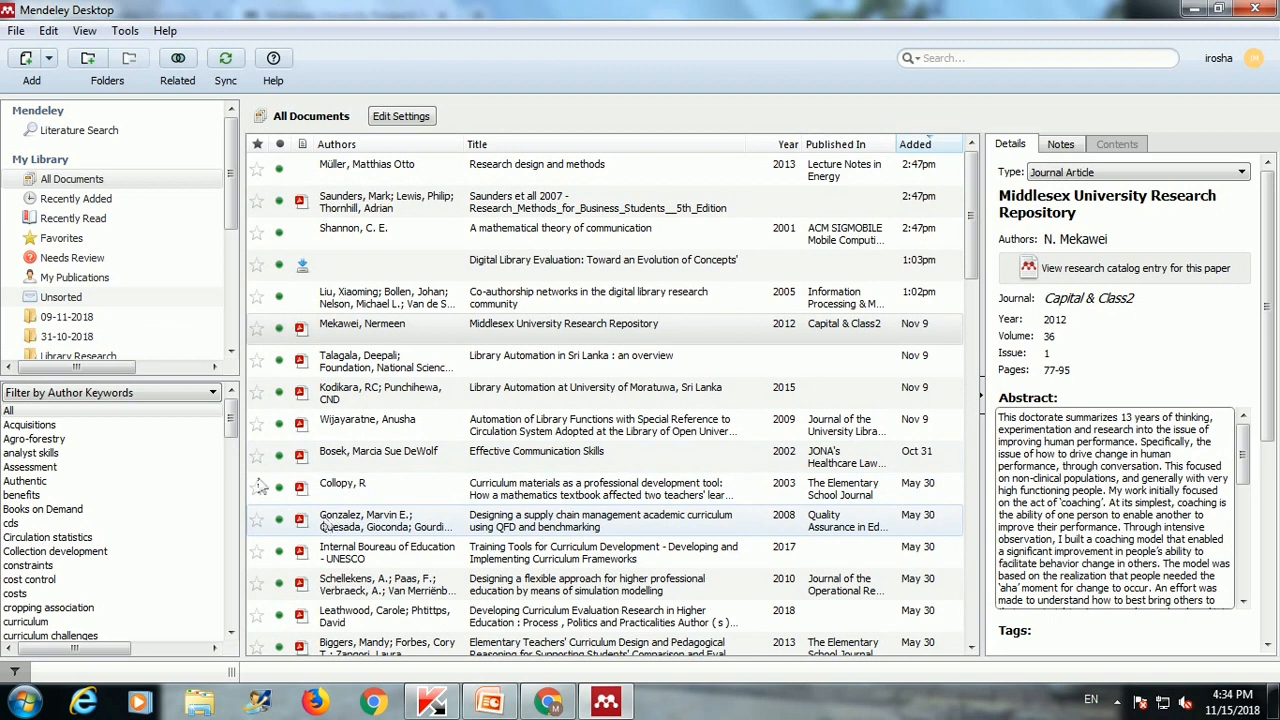
Step: Browse the madam 30 and result chapter library folders
left_click(212, 394)
left_click(231, 351)
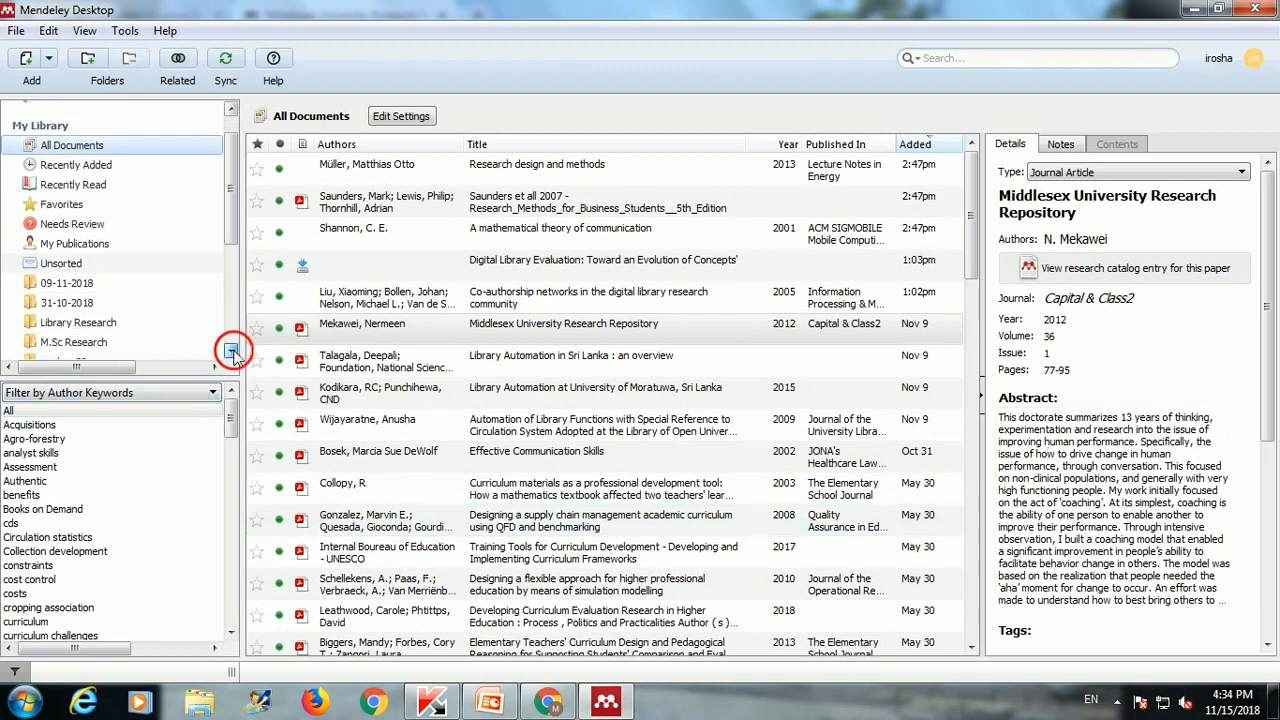
left_click(130, 311)
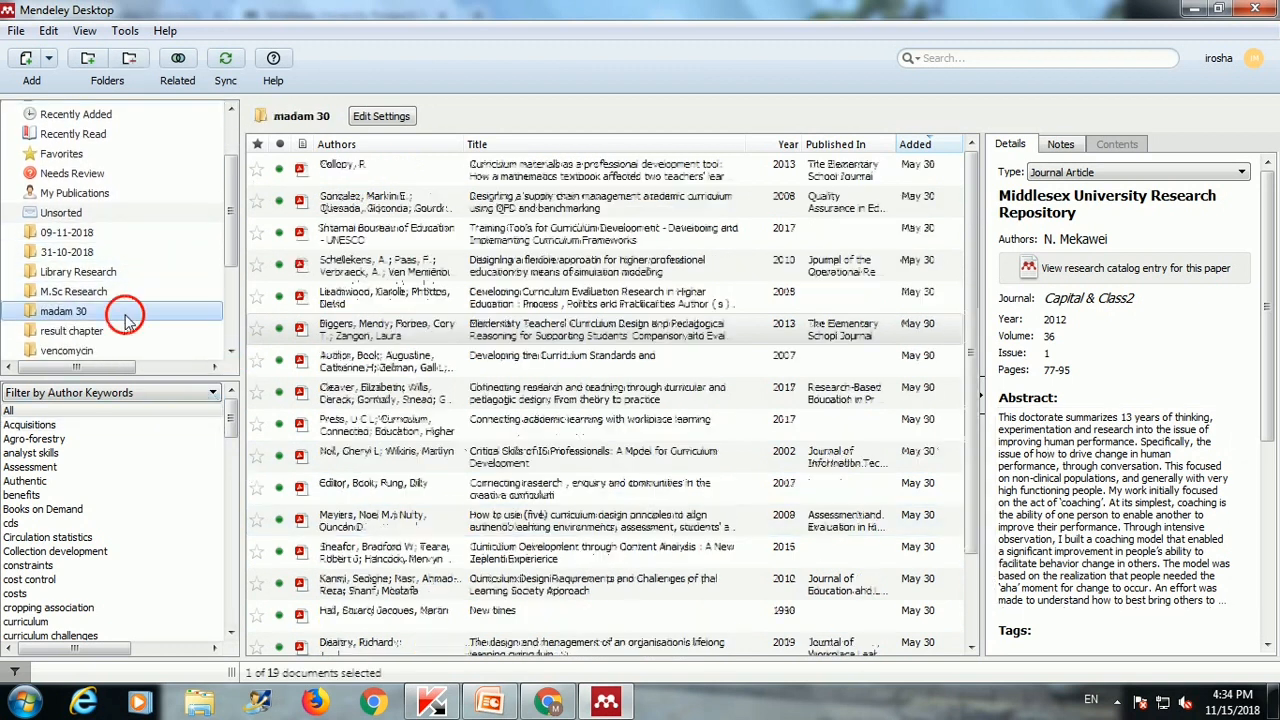
scroll(127, 323, "down", 1)
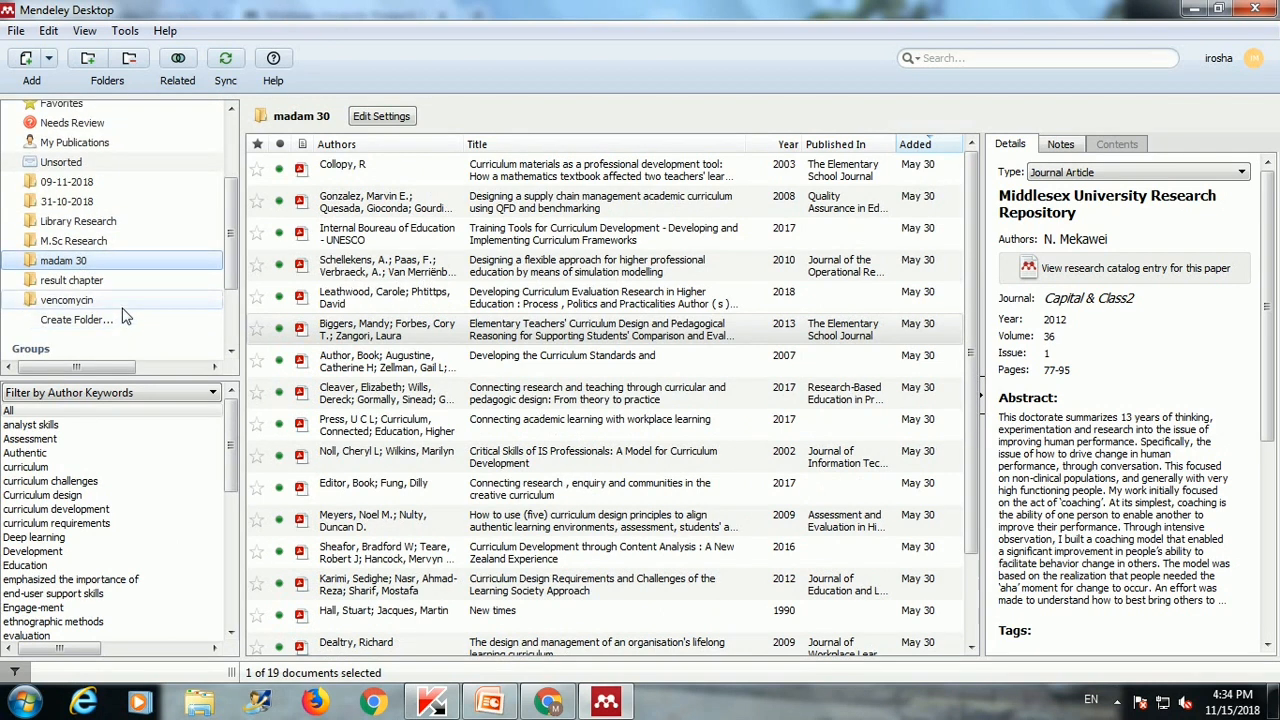
left_click(125, 287)
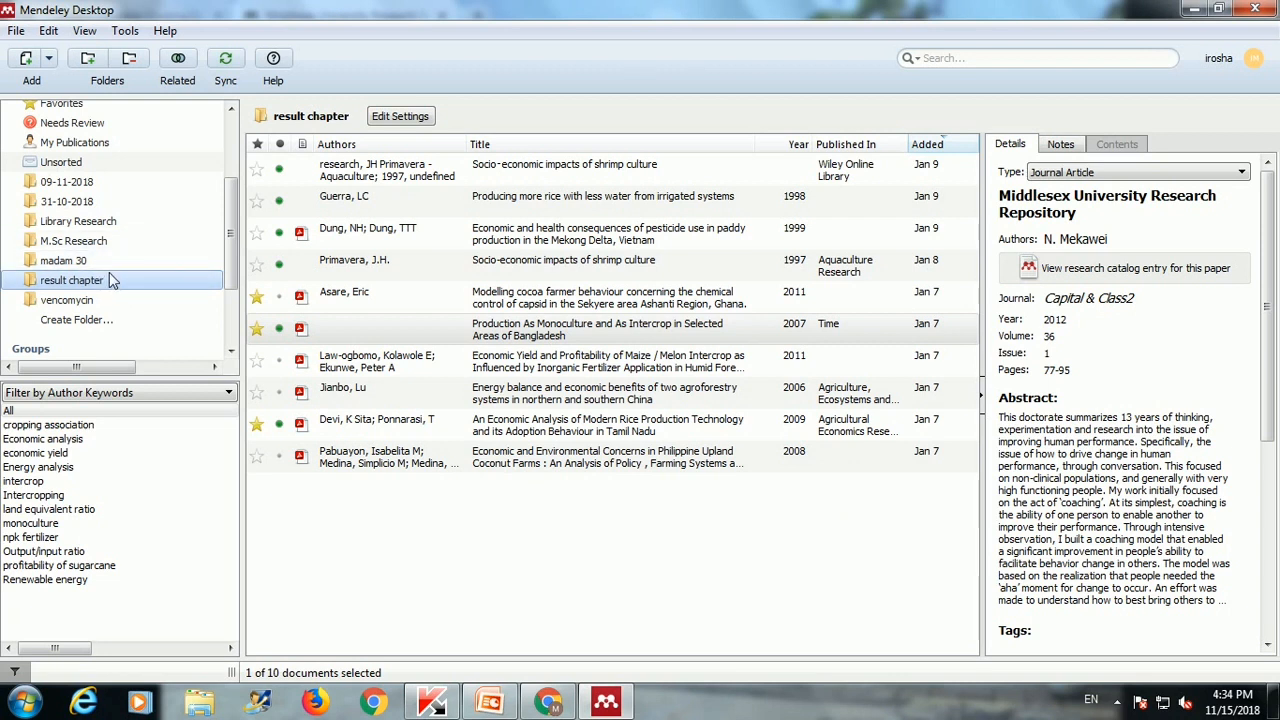
Step: Create a new library folder named 15-11-2018
left_click(70, 320)
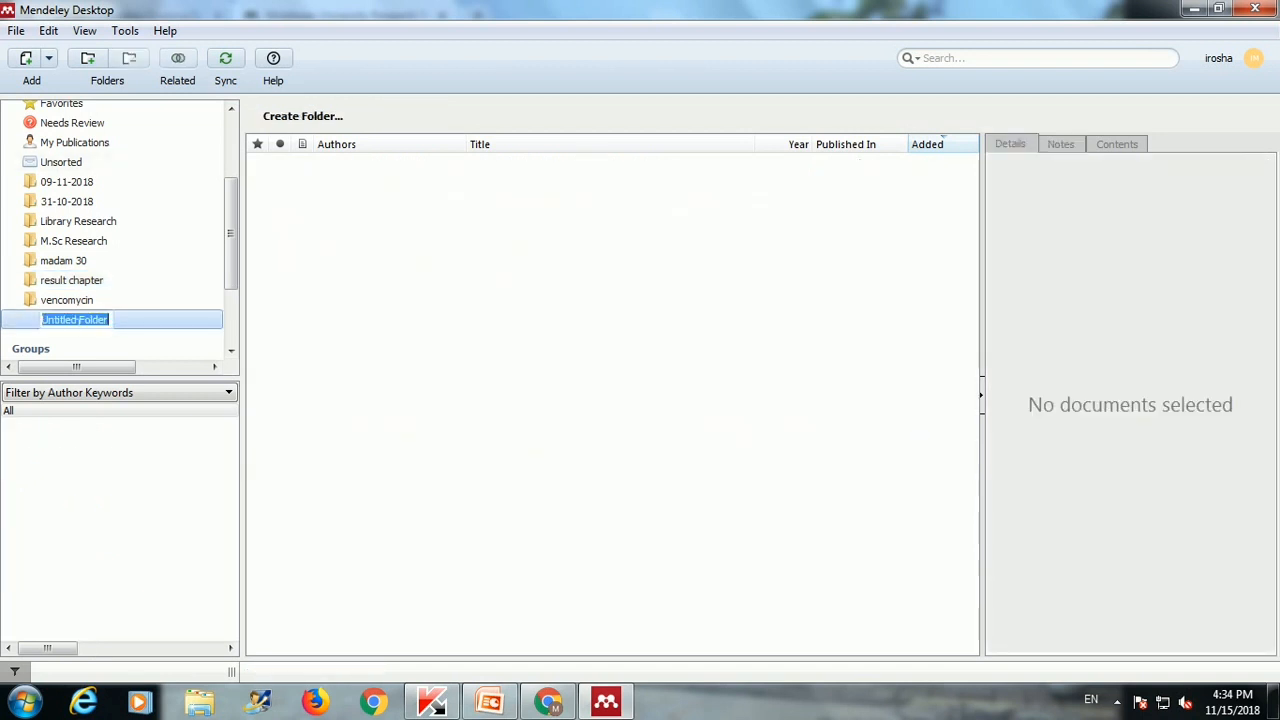
type("15-11-2018")
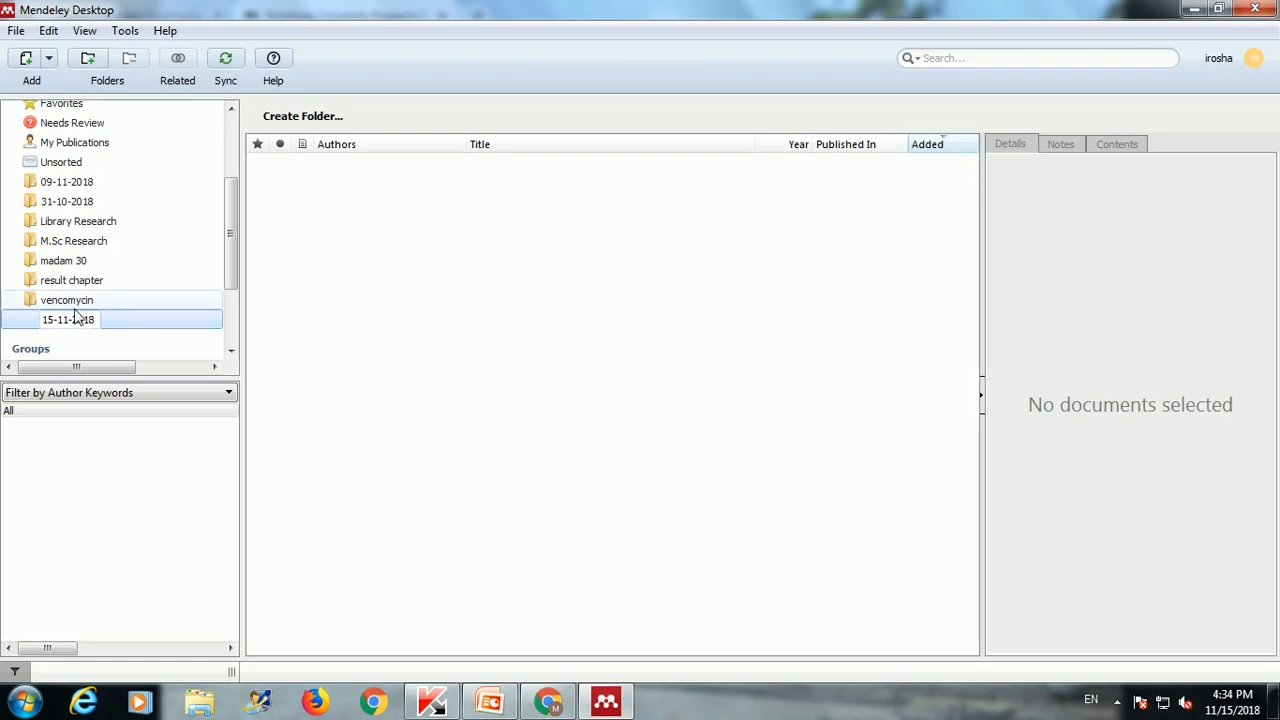
key("Return")
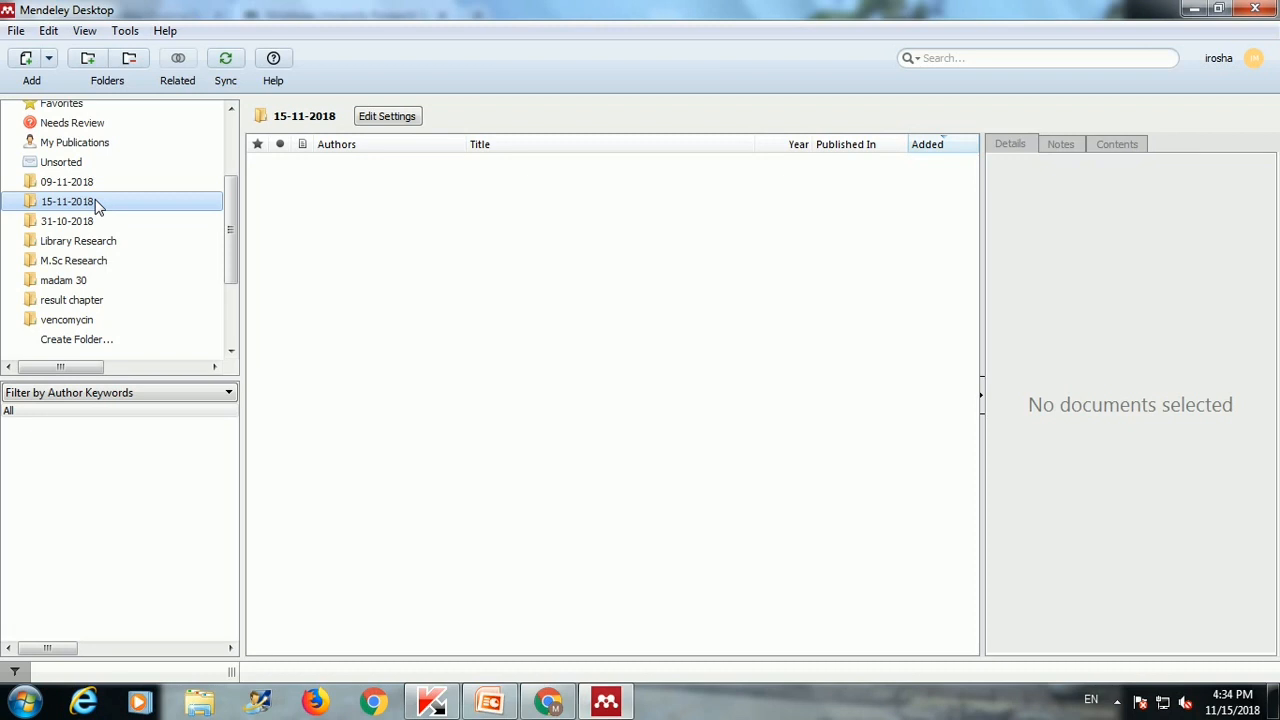
Step: Restore Mendeley to a smaller window and close the browser to expose the desktop files
left_click(1220, 9)
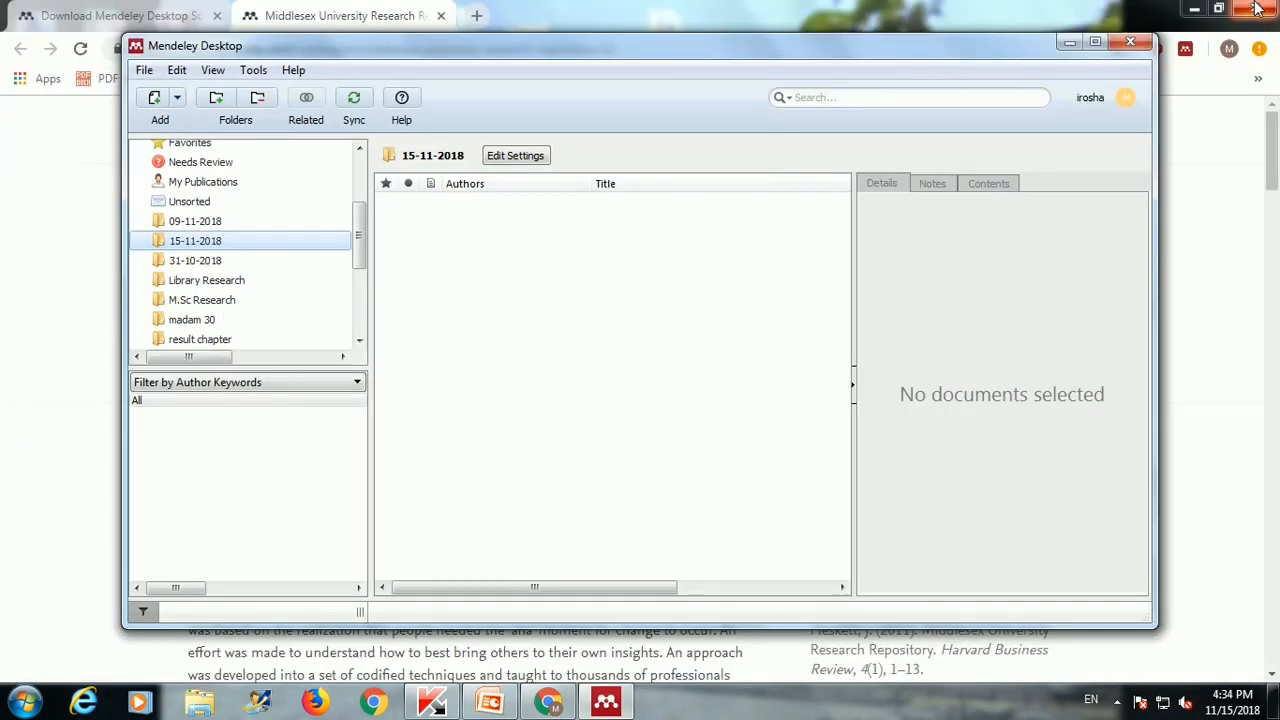
left_click(1257, 9)
left_click(890, 50)
left_click_drag(890, 50, 935, 216)
Step: Drag the Research Methods and Effective Communication Skills PDFs into the folder, then maximize Mendeley
left_click_drag(927, 160, 626, 430)
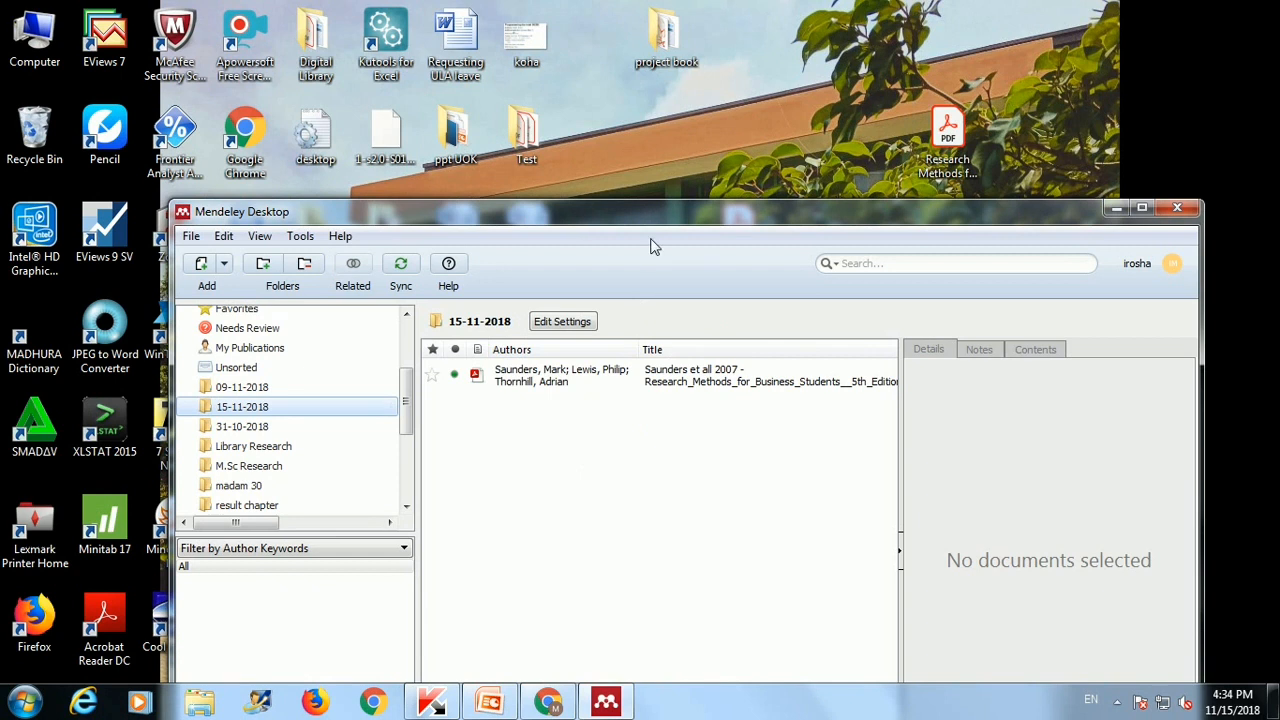
left_click_drag(651, 209, 665, 280)
left_click_drag(735, 232, 548, 553)
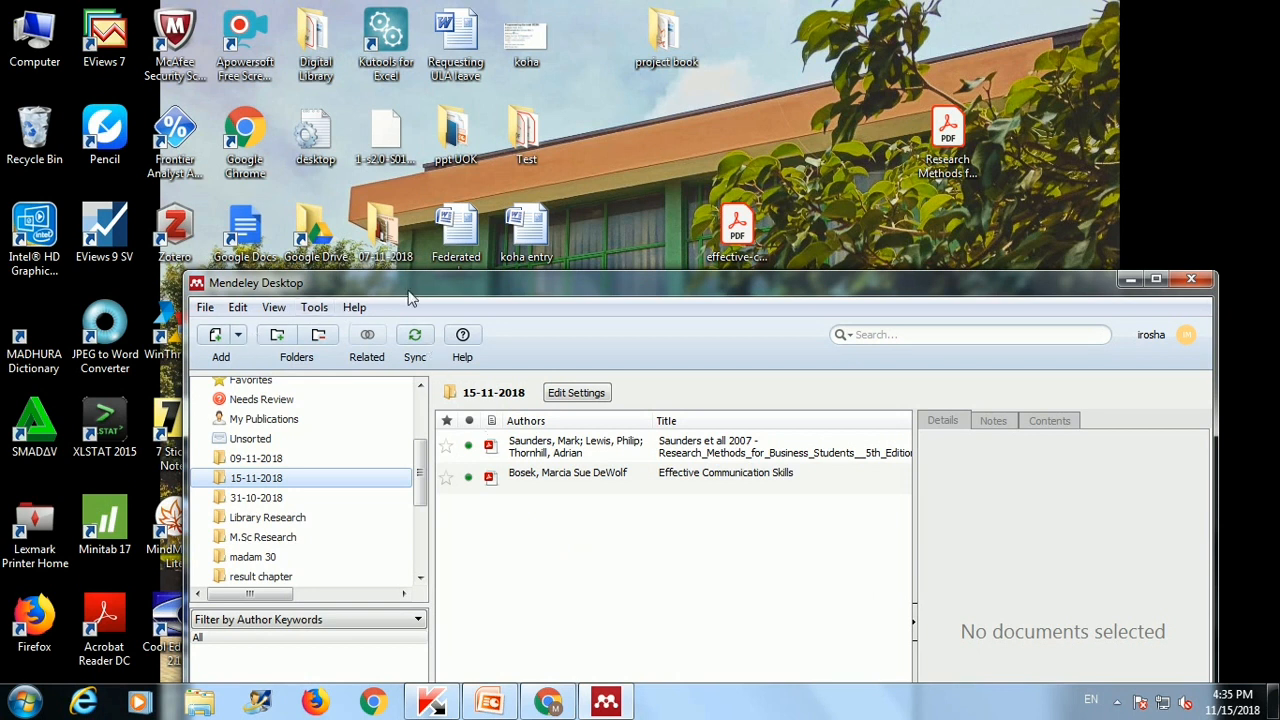
left_click(1157, 278)
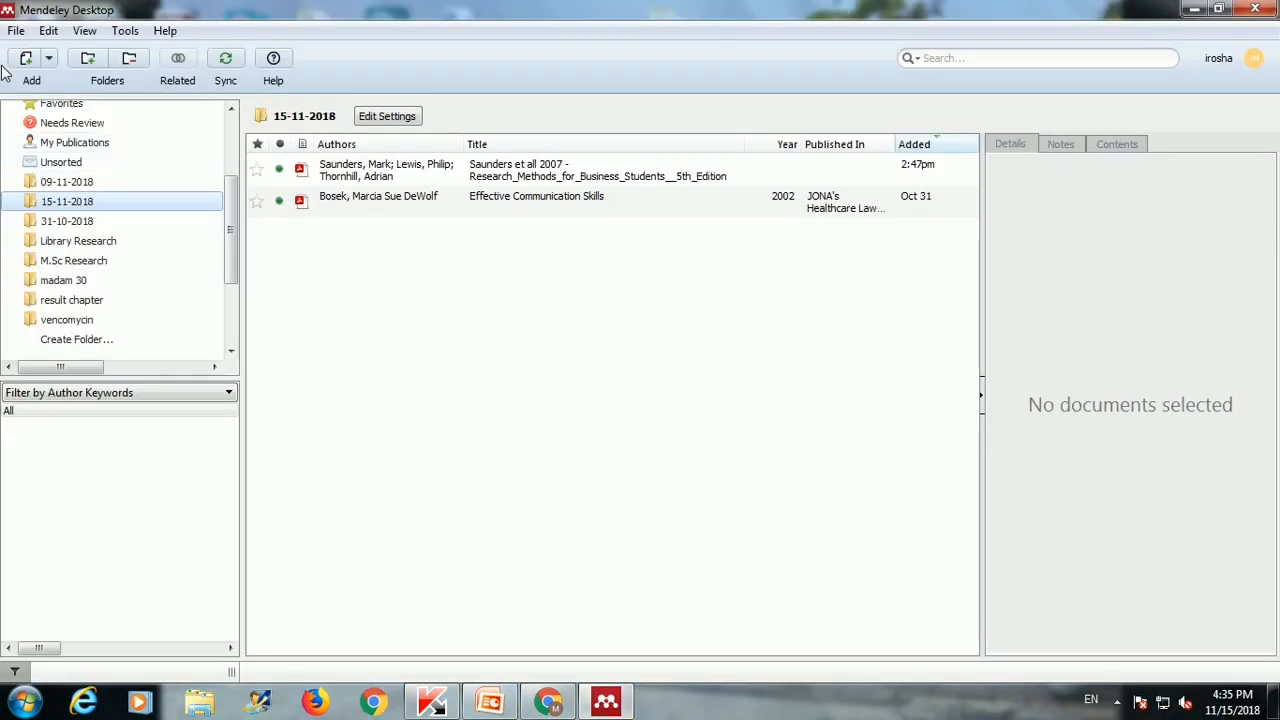
left_click(16, 31)
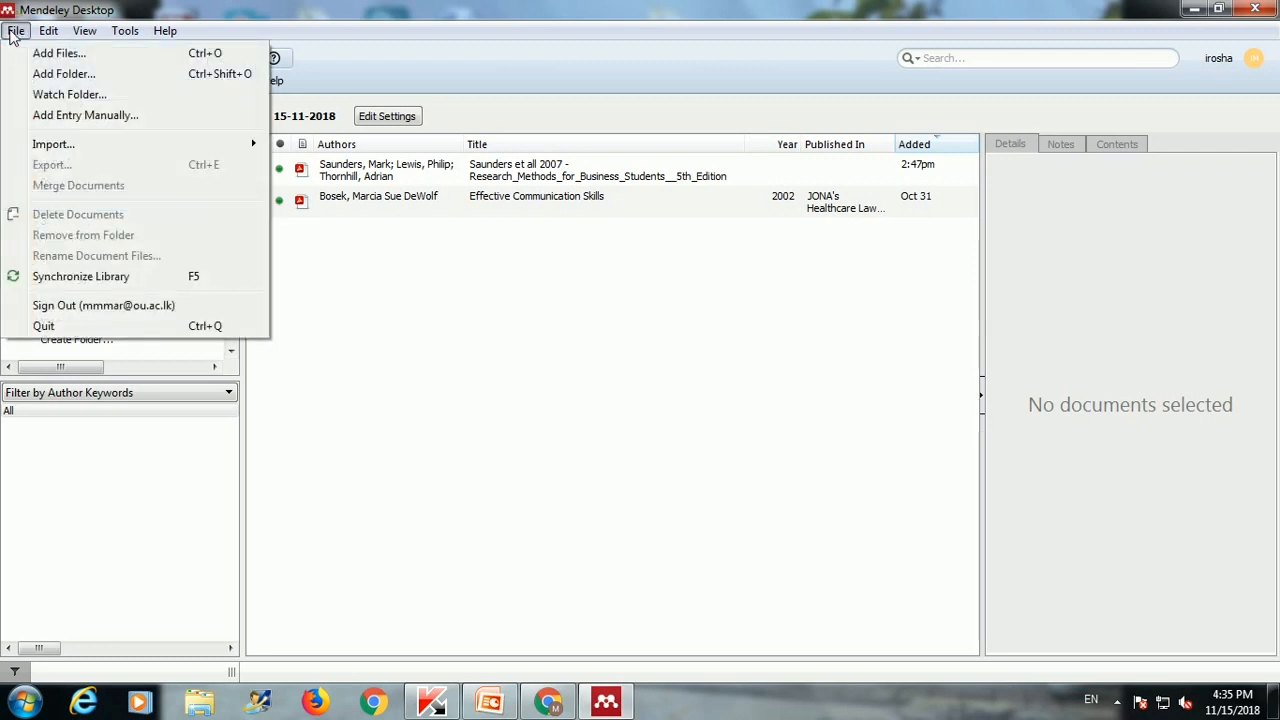
Step: Import the desktop's Digital Library folder with File > Add Folder..
left_click(45, 75)
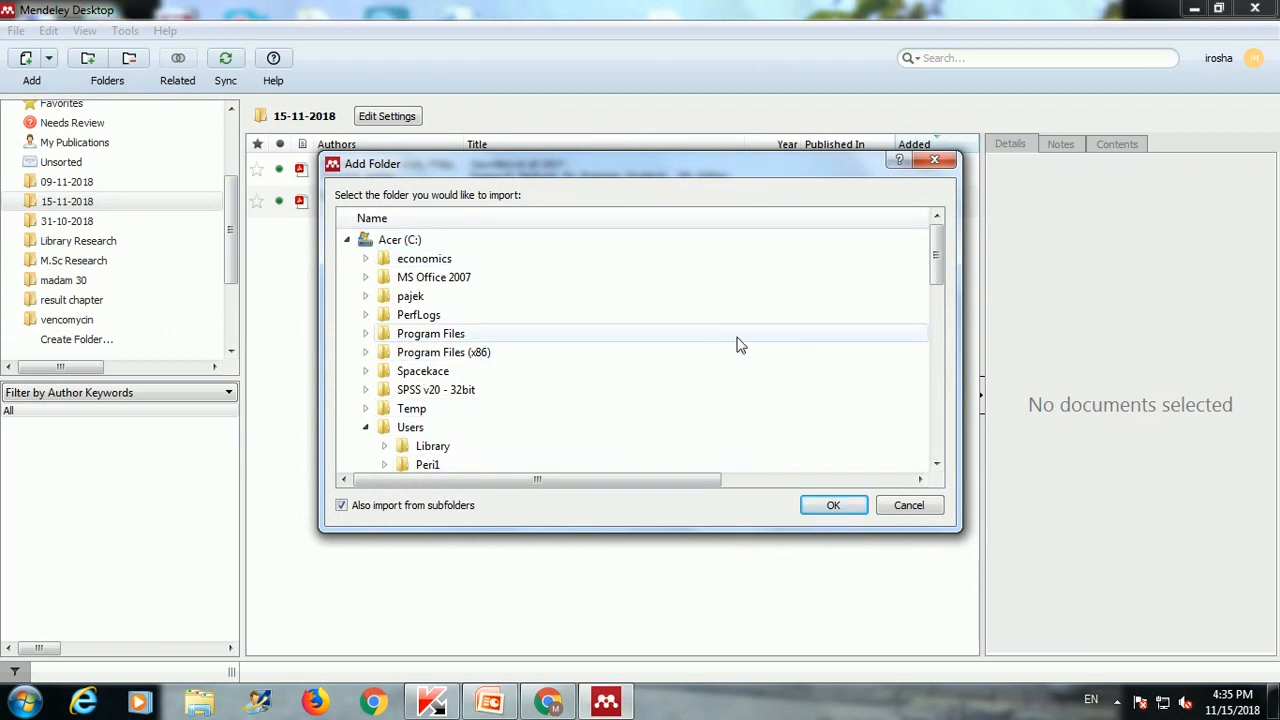
scroll(943, 295, "down", 1)
scroll(943, 292, "down", 2)
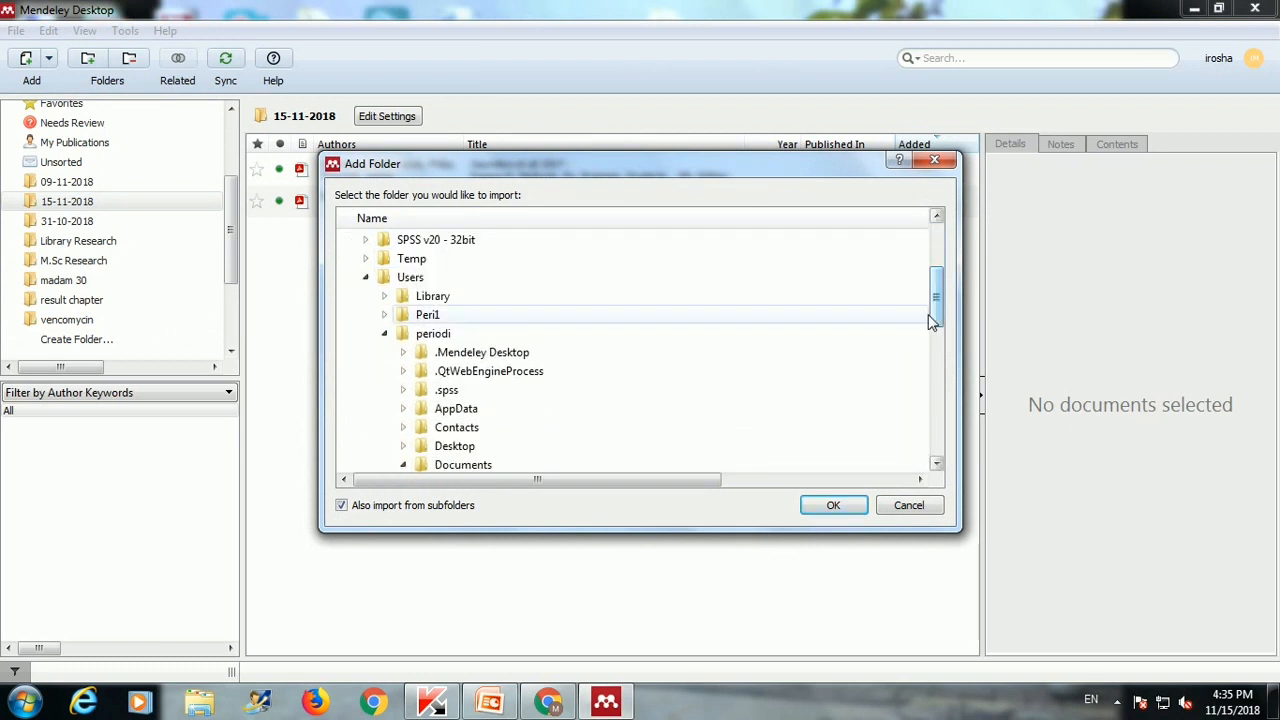
scroll(430, 362, "down", 2)
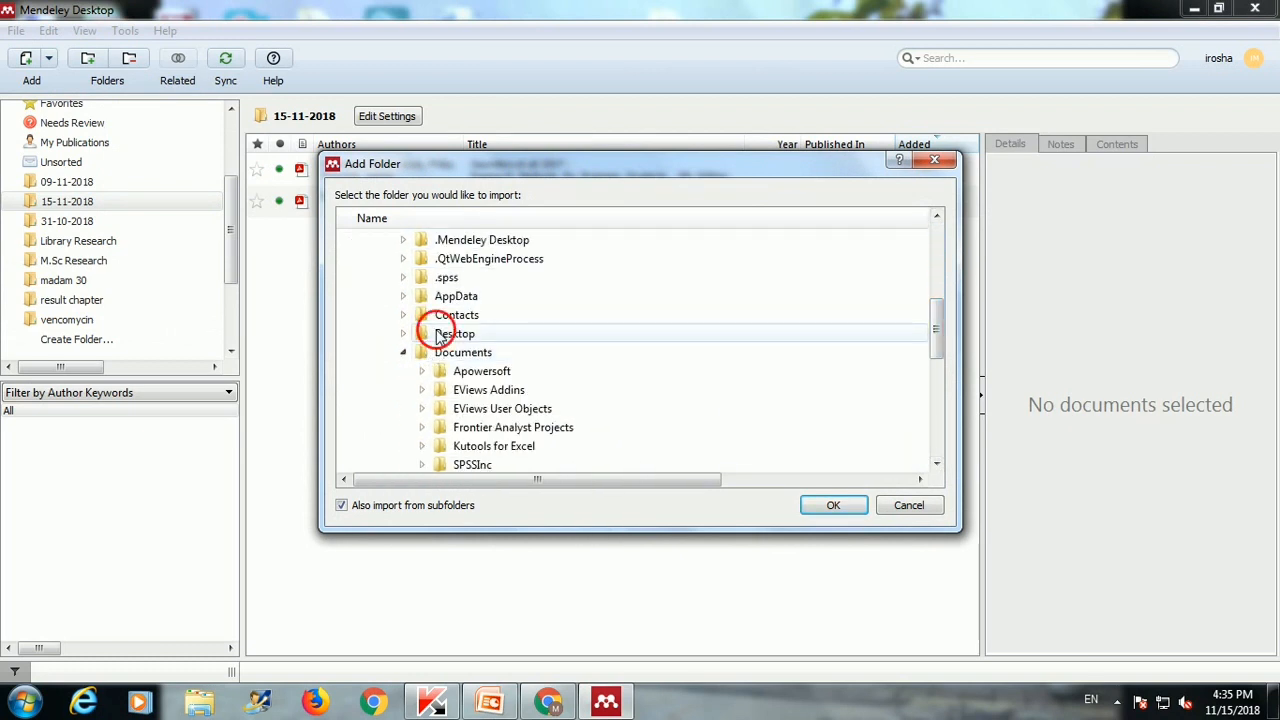
double_click(440, 333)
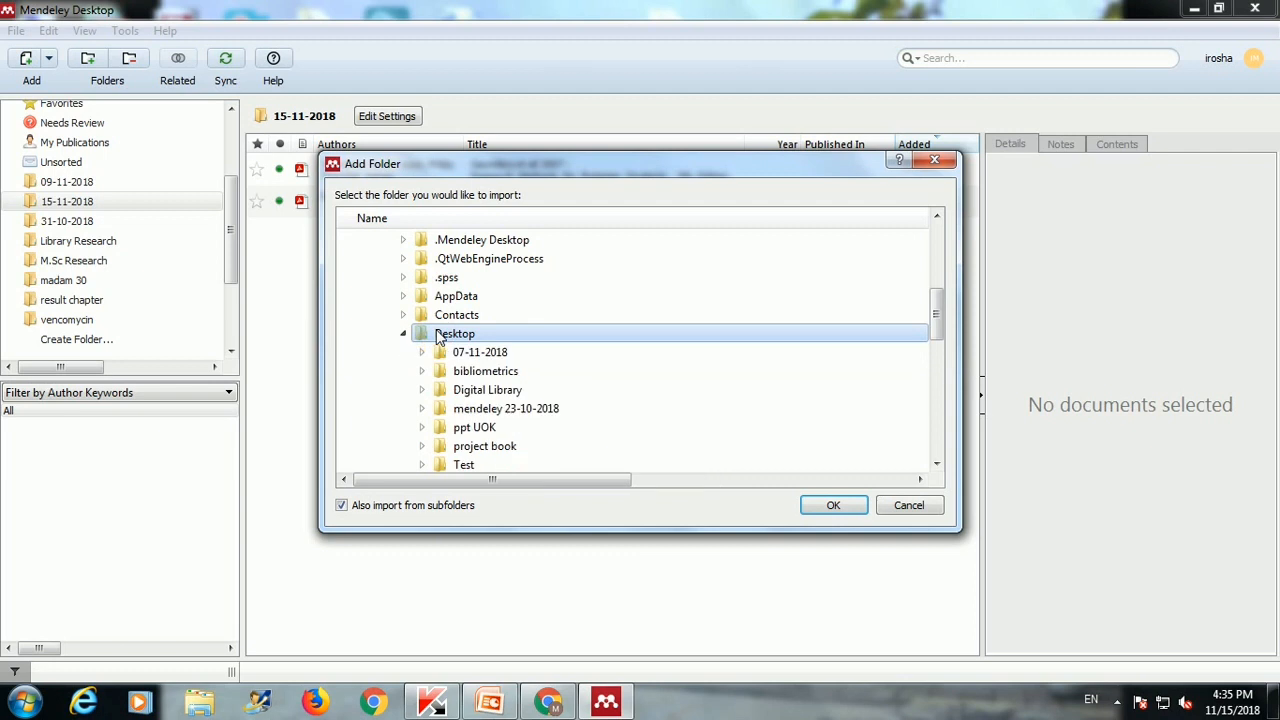
left_click(516, 392)
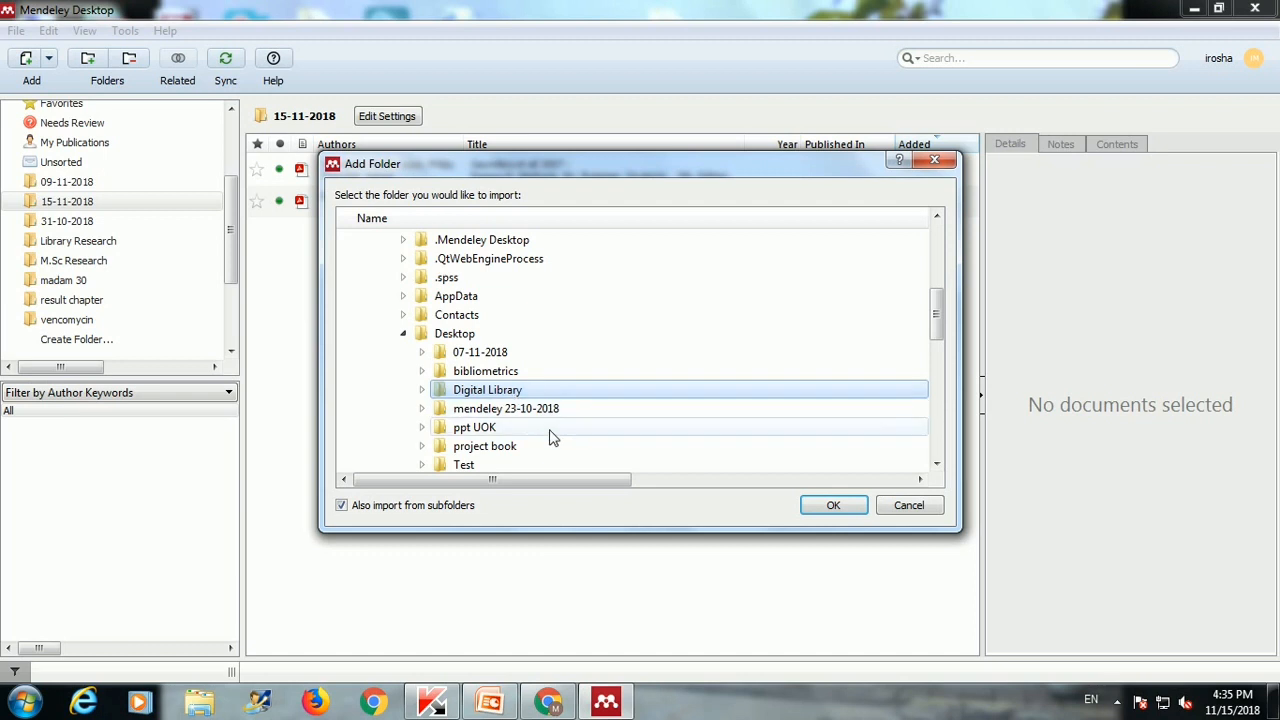
left_click(833, 505)
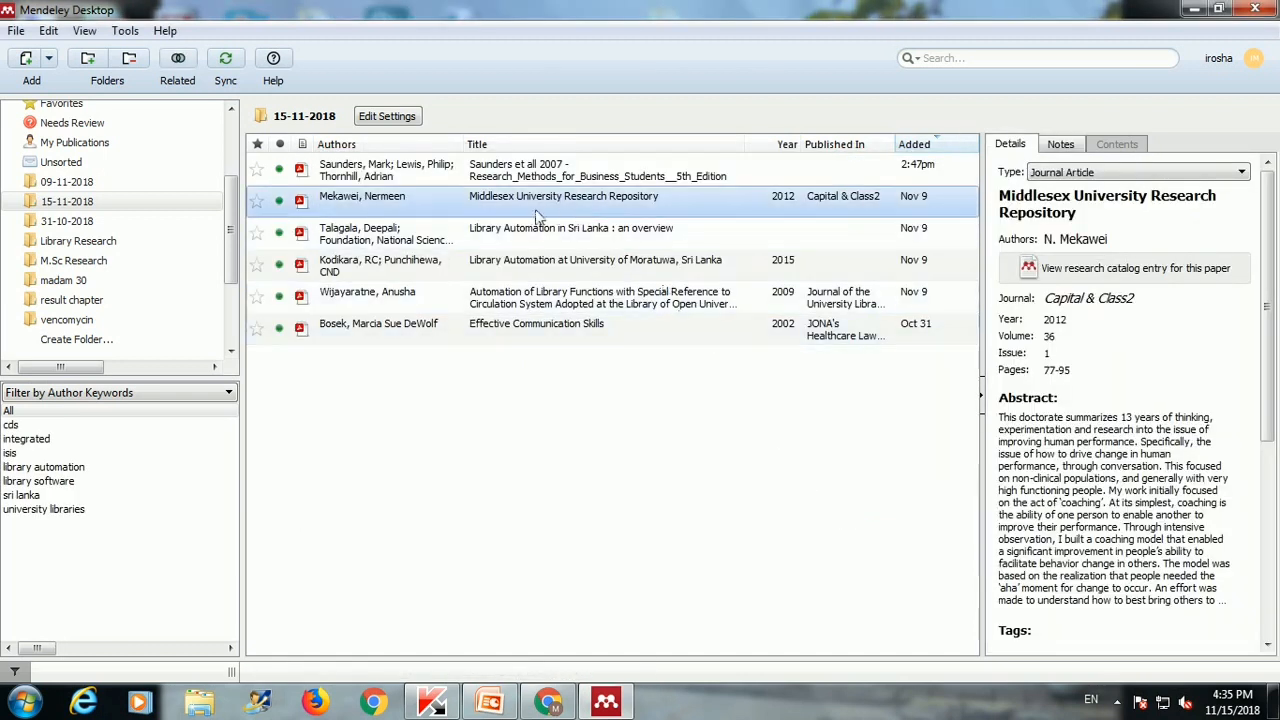
Step: Review the Digital Library folder's files in Explorer, close it, and maximize Mendeley again
left_click(1226, 10)
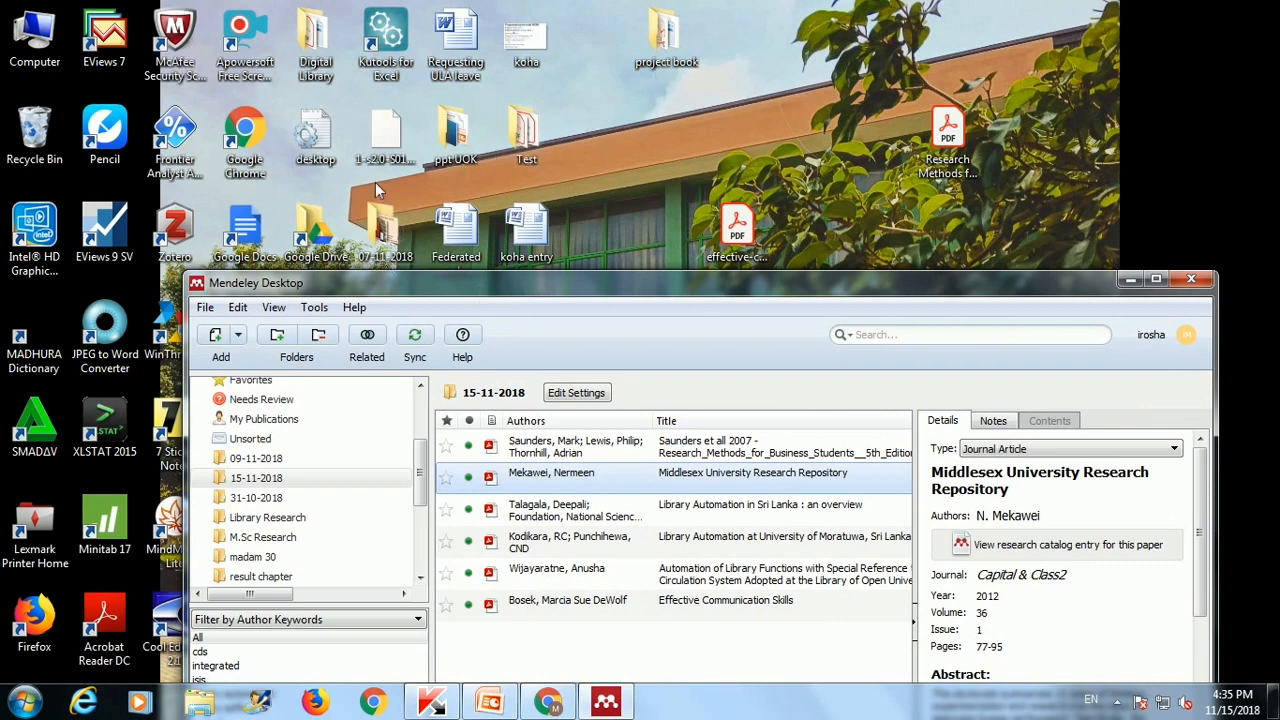
double_click(316, 46)
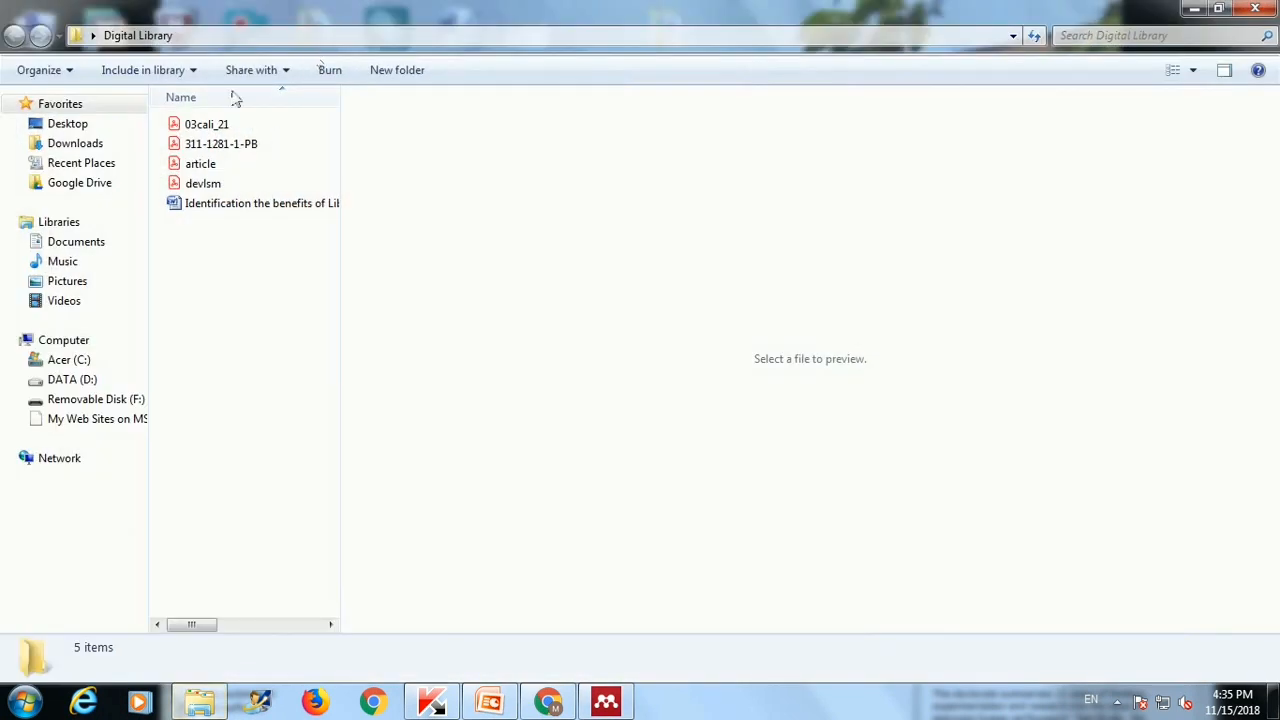
left_click(1254, 10)
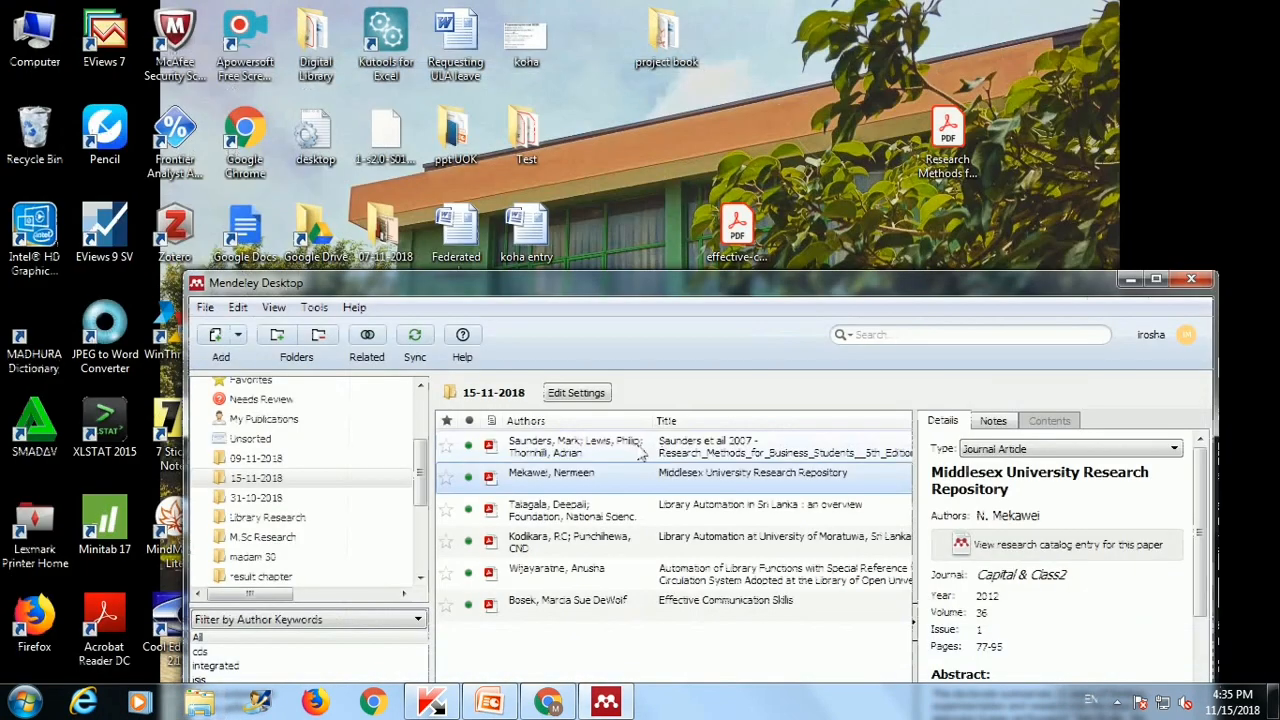
left_click(1156, 281)
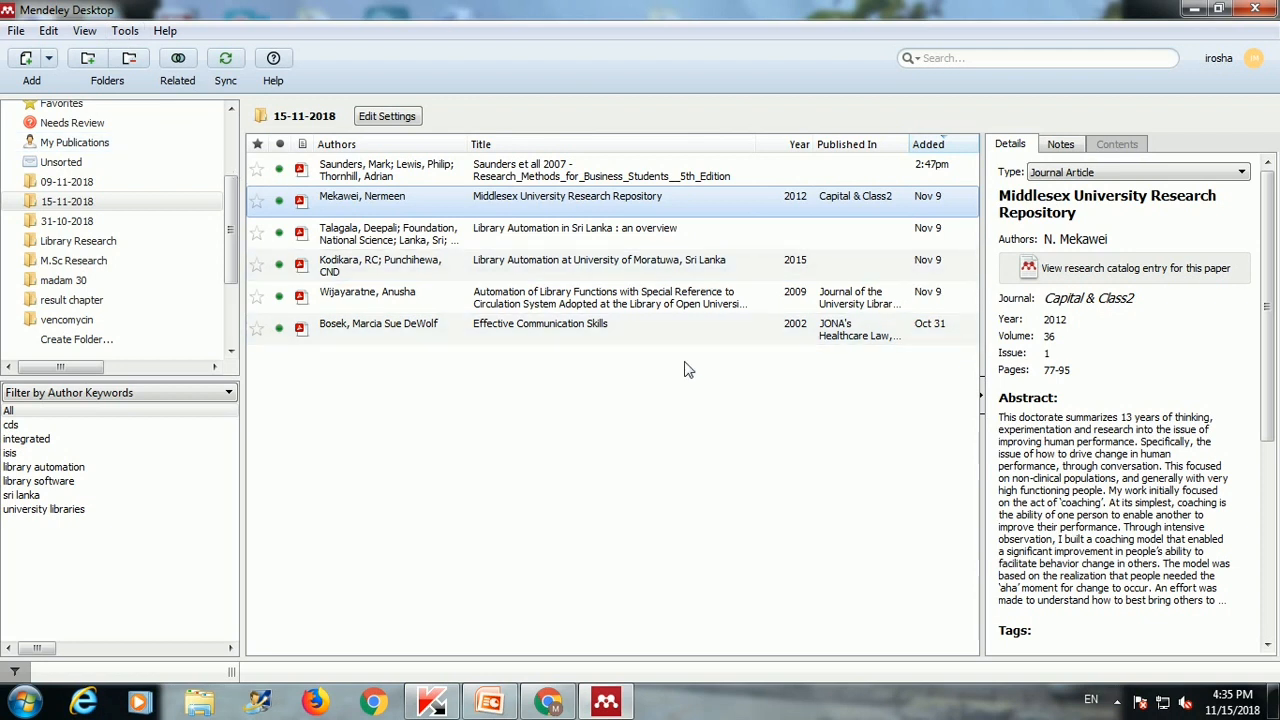
left_click(125, 31)
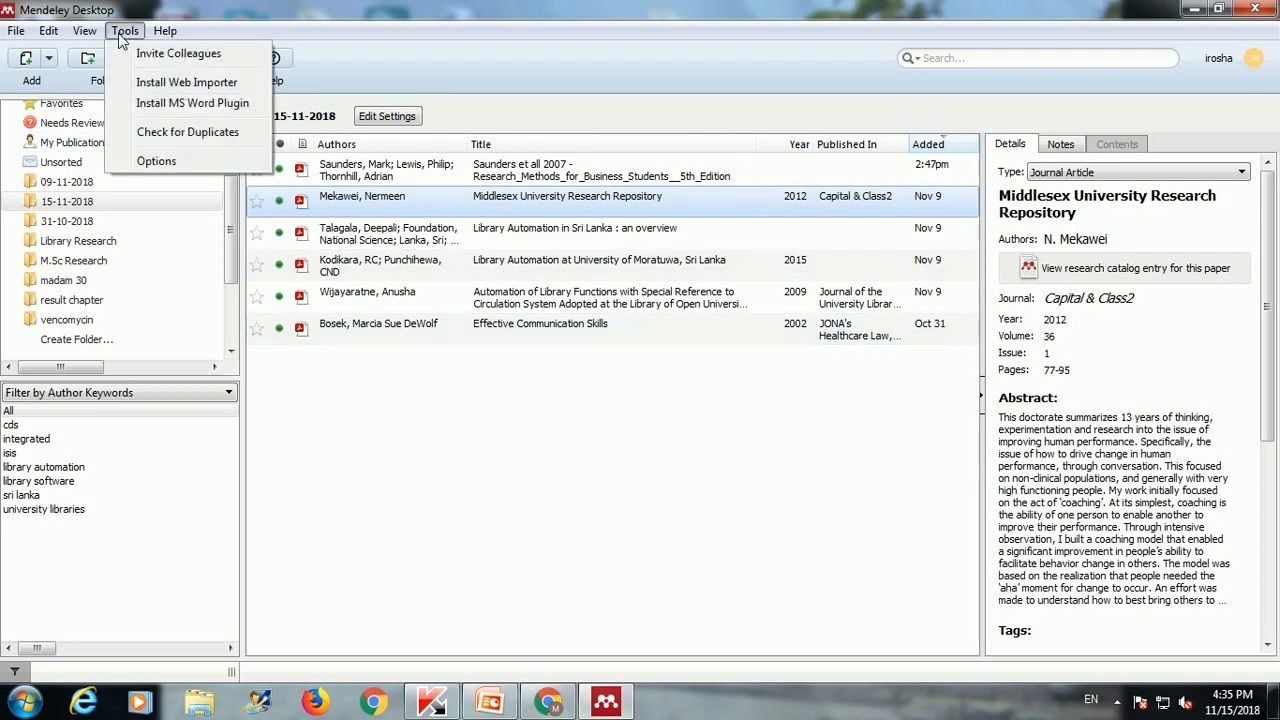
Step: Go from Mendeley's web importer page to the Mendeley Importer listing in the Chrome Web Store
left_click(175, 85)
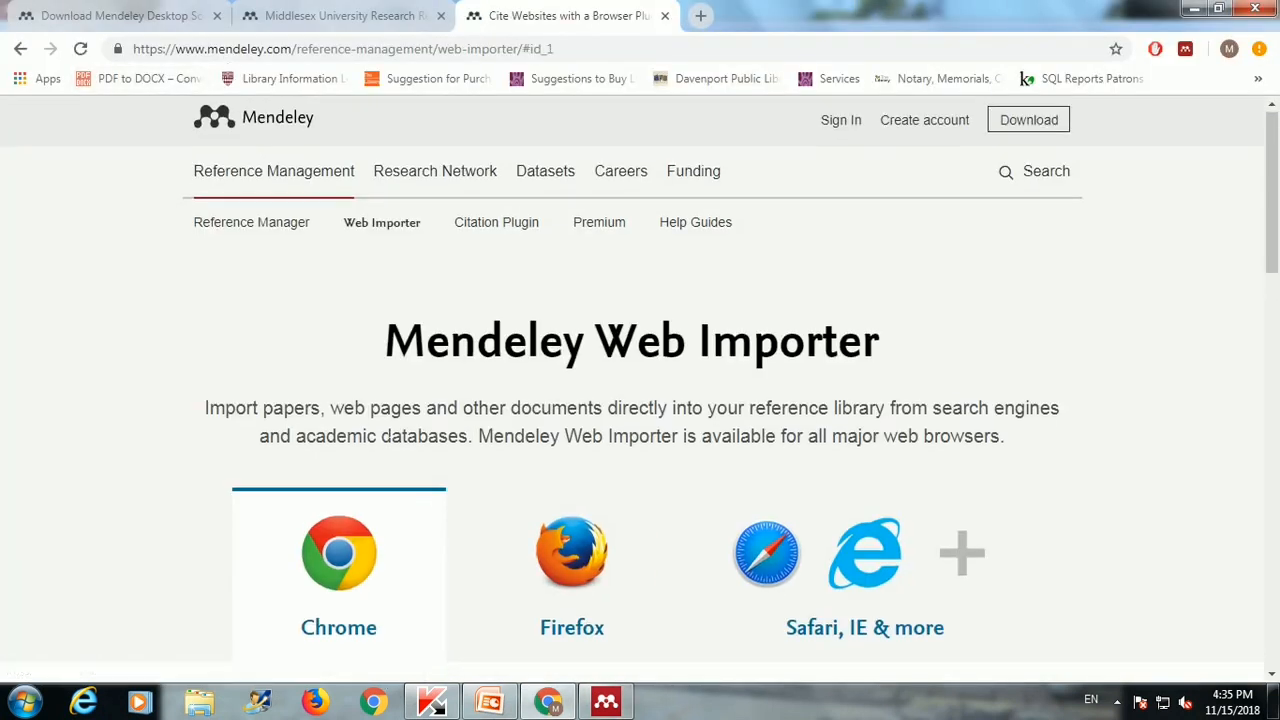
scroll(352, 414, "down", 2)
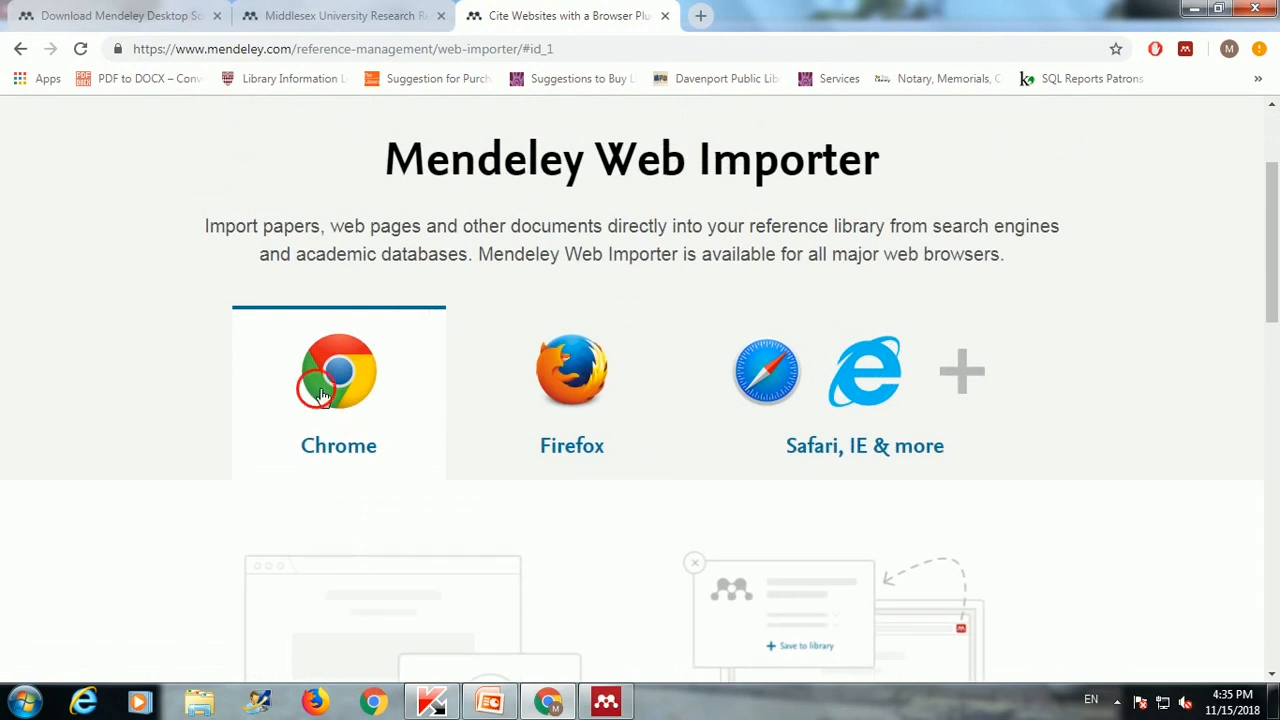
scroll(316, 397, "down", 2)
scroll(508, 586, "down", 2)
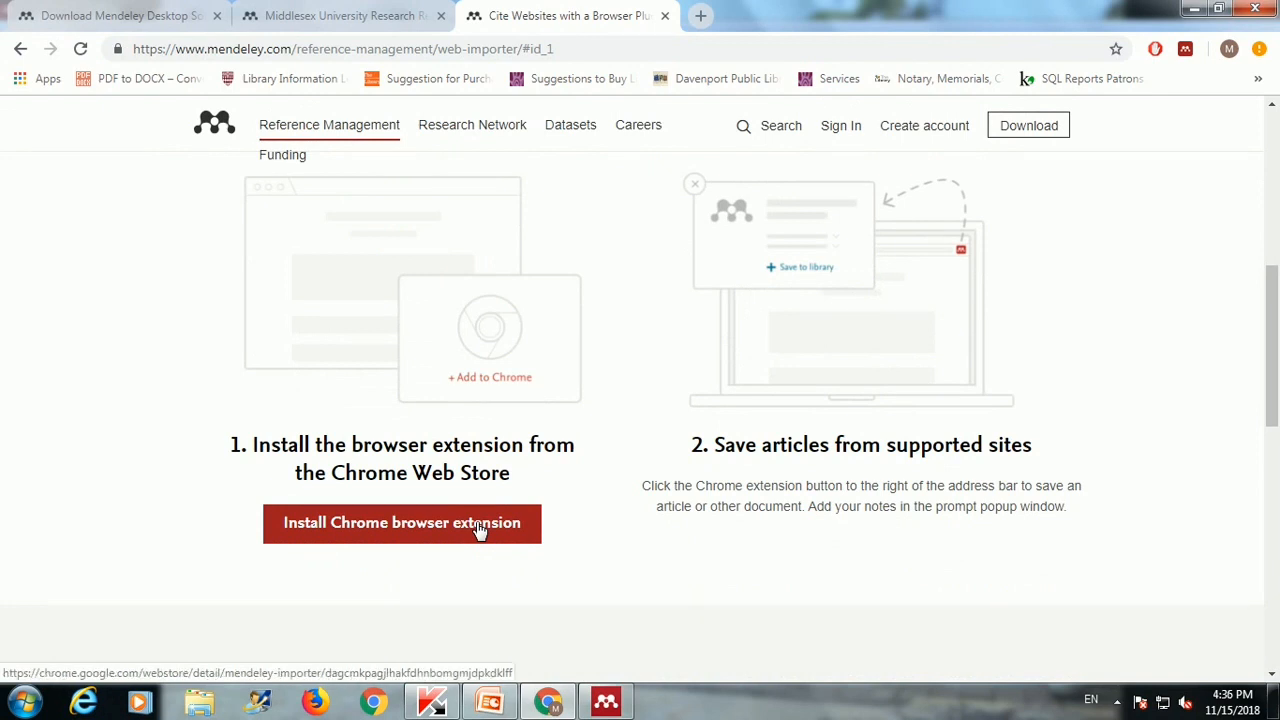
left_click(478, 530)
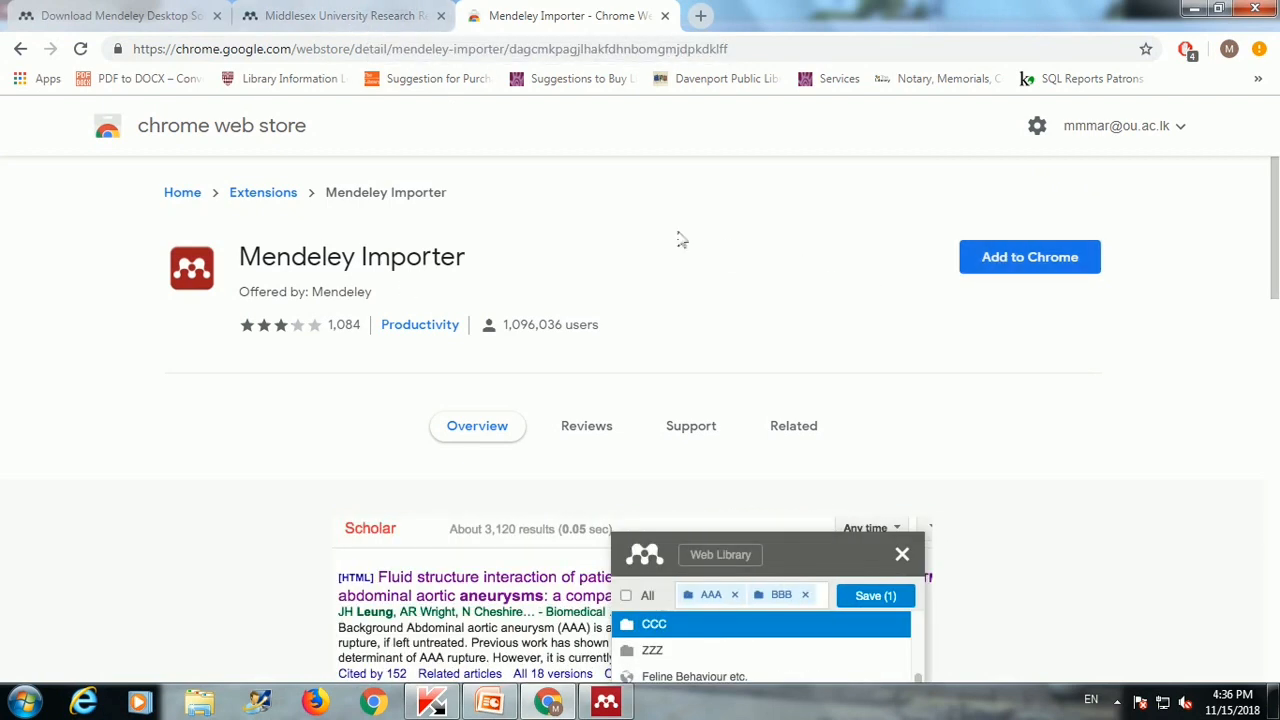
Step: Add the Mendeley Importer extension to Chrome, confirm it, and dismiss the added notice
left_click(1045, 258)
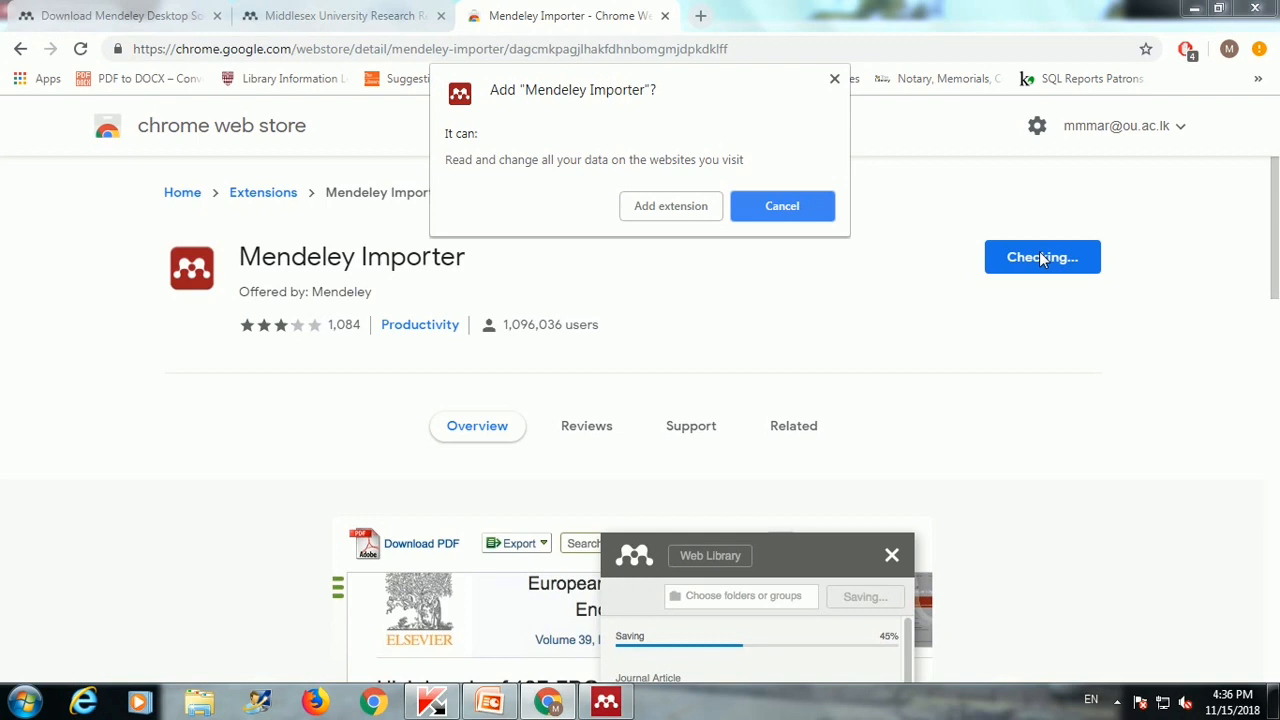
left_click(683, 212)
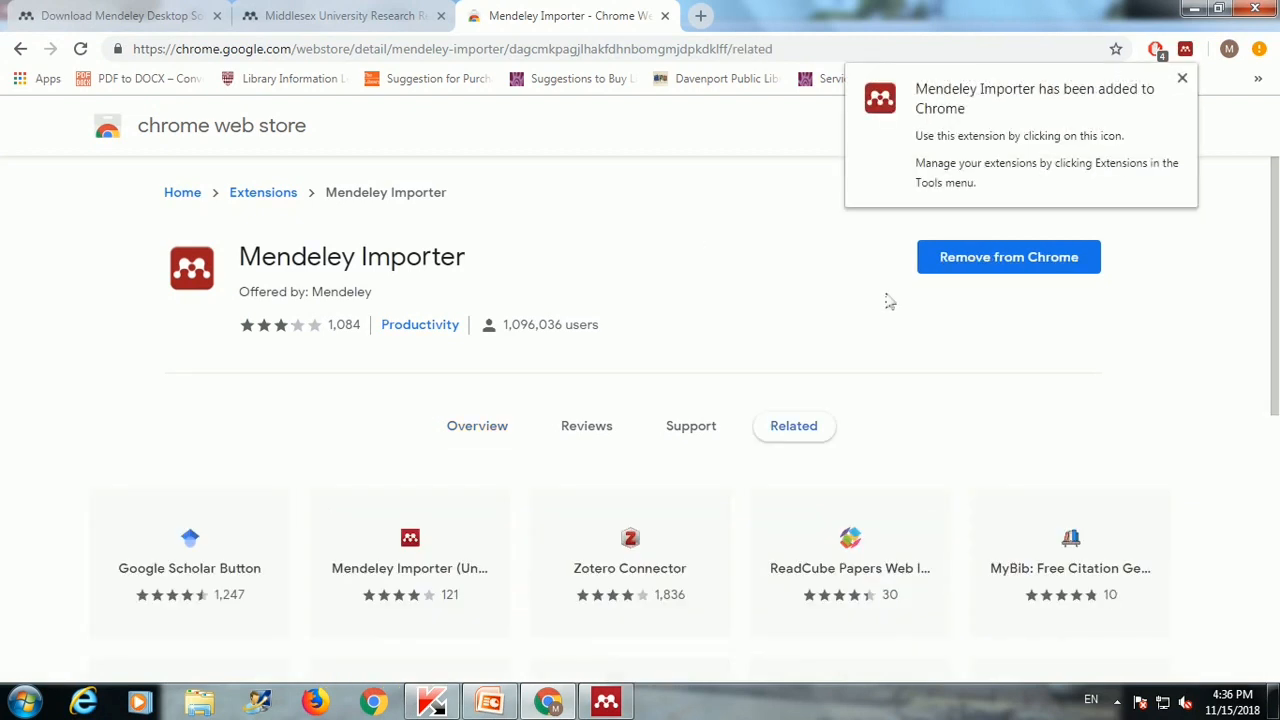
left_click(1182, 78)
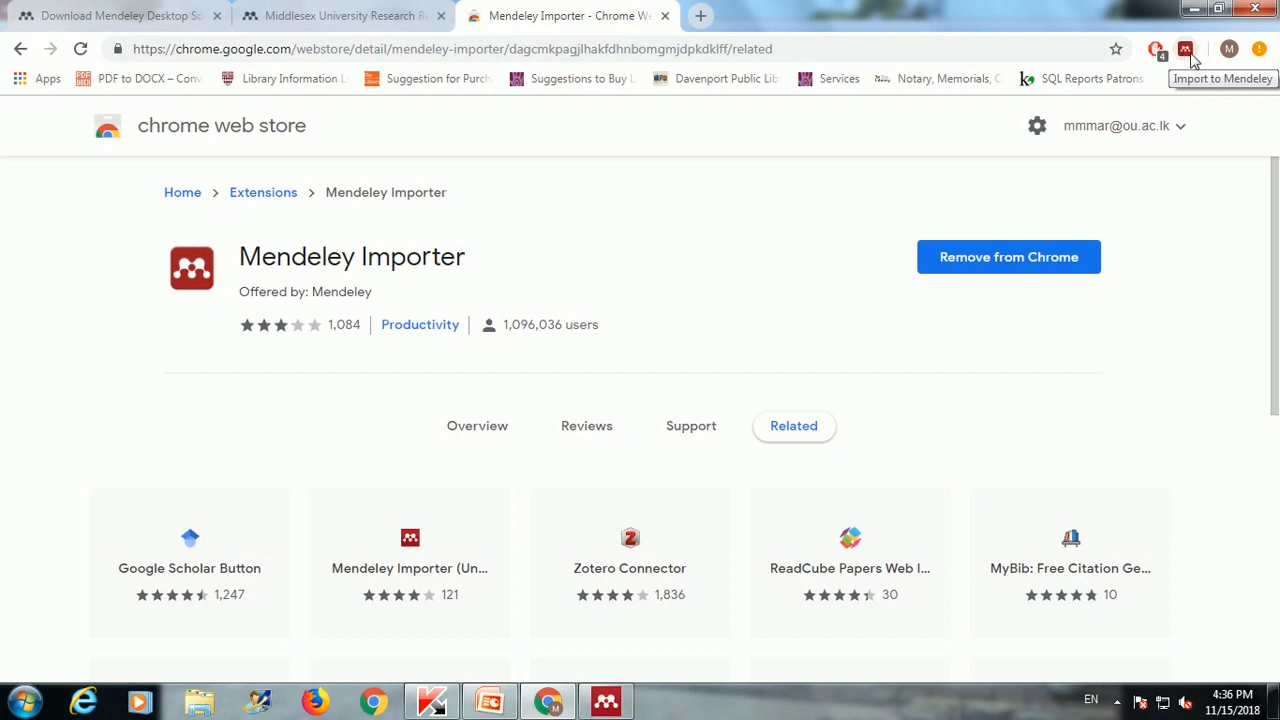
left_click(700, 15)
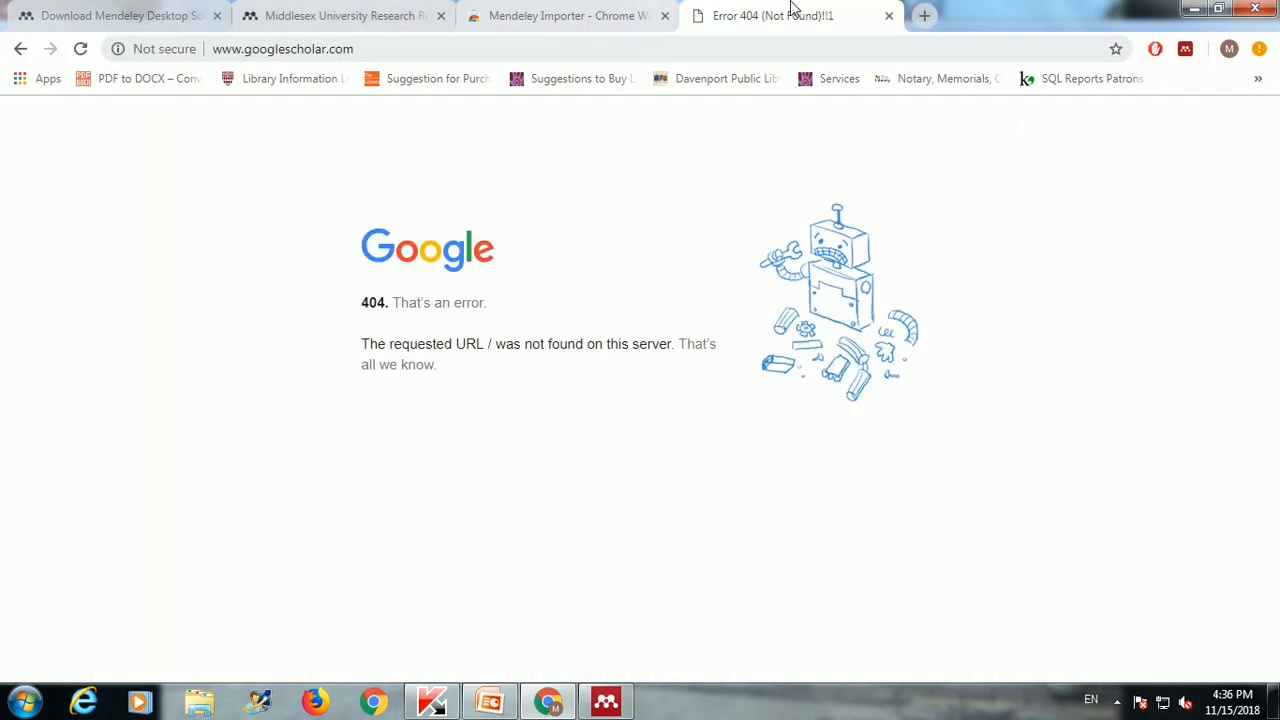
Step: In a fresh tab, search Google for 'scholar' and open Google Scholar
left_click(888, 15)
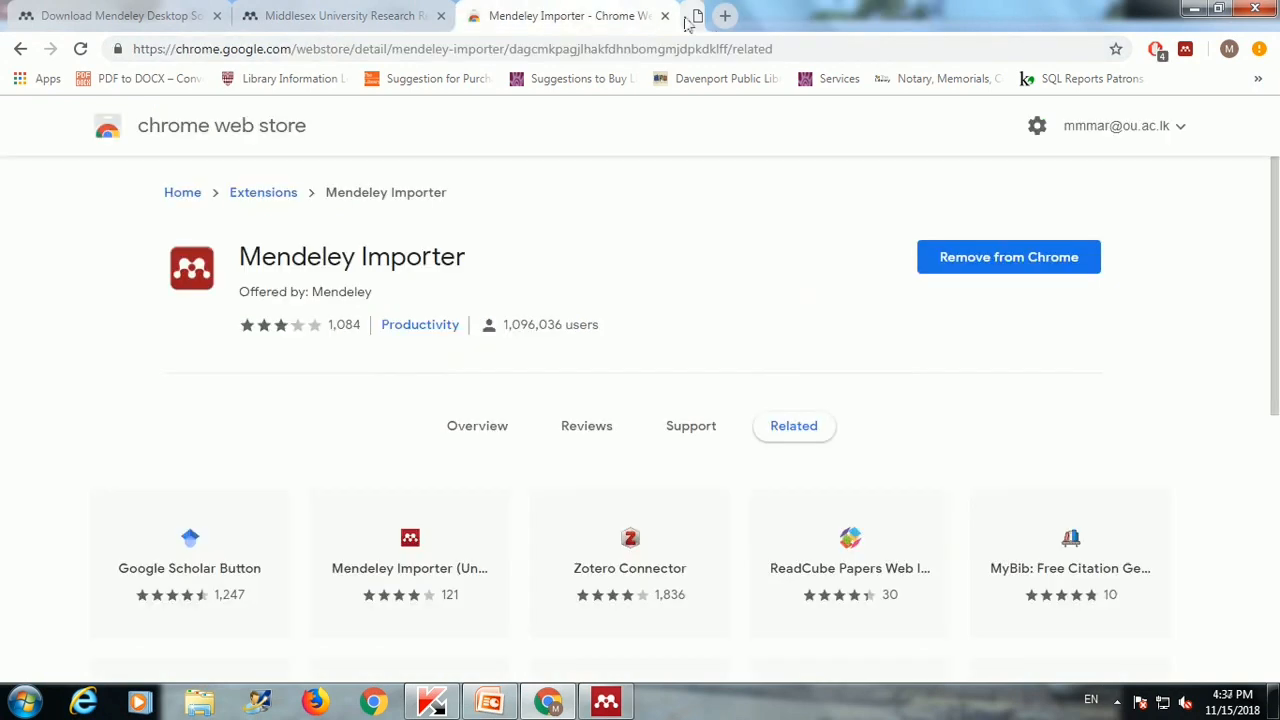
left_click(686, 15)
type("www.")
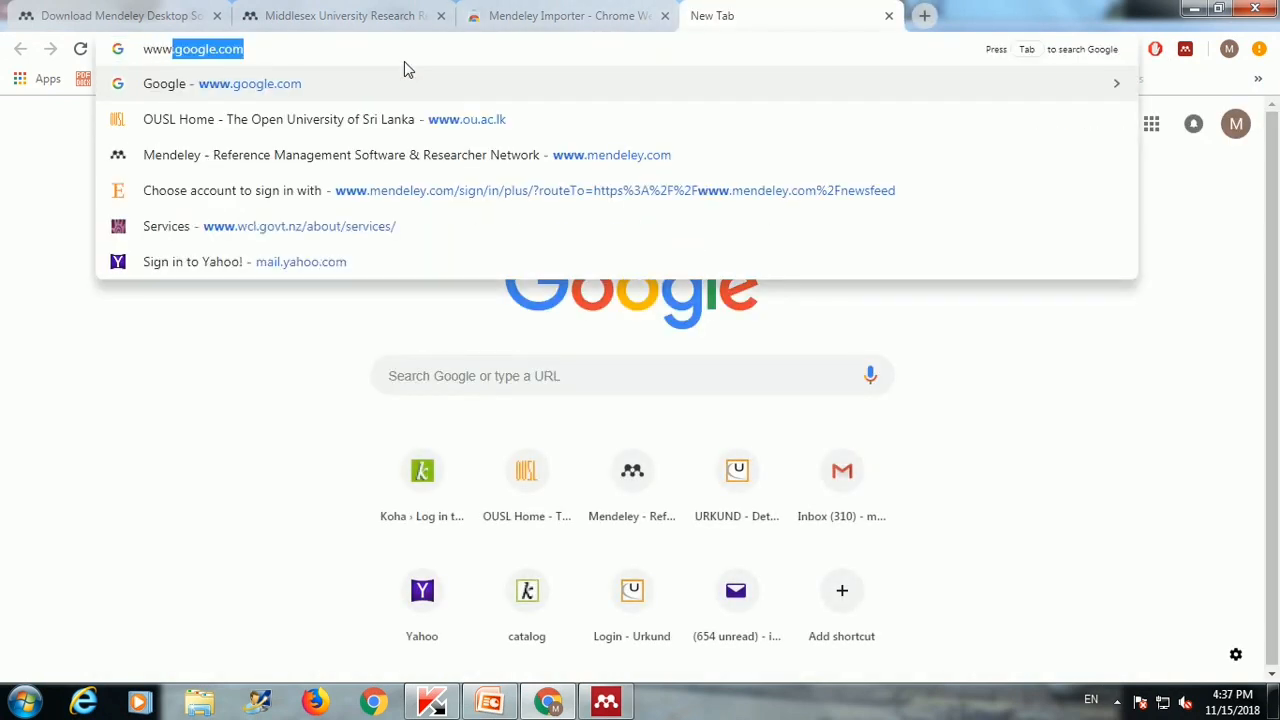
key("Return")
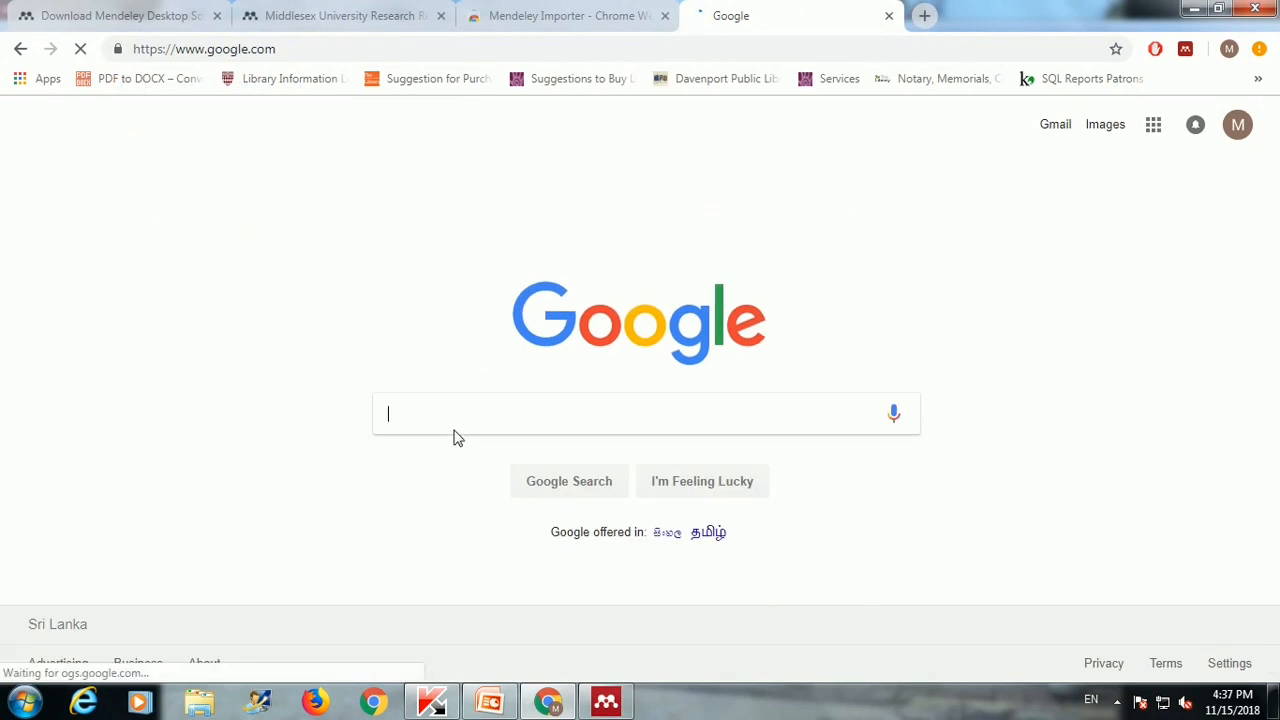
type("scholar")
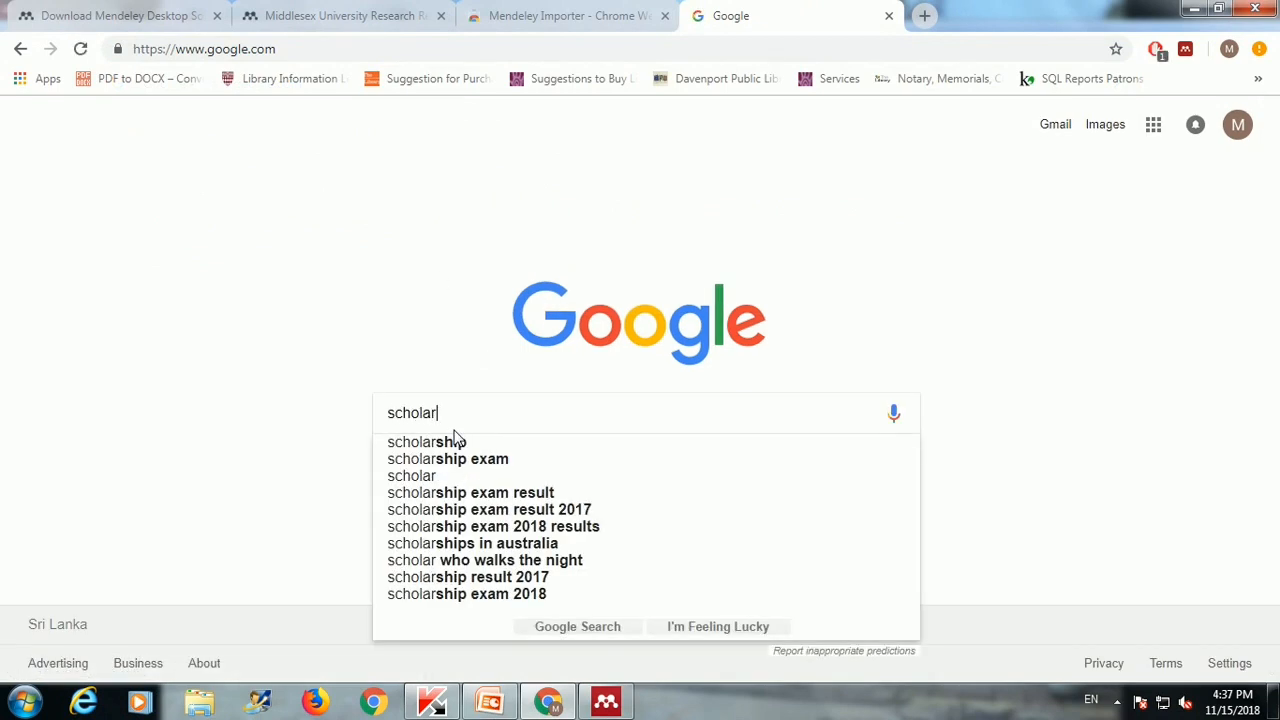
key("Return")
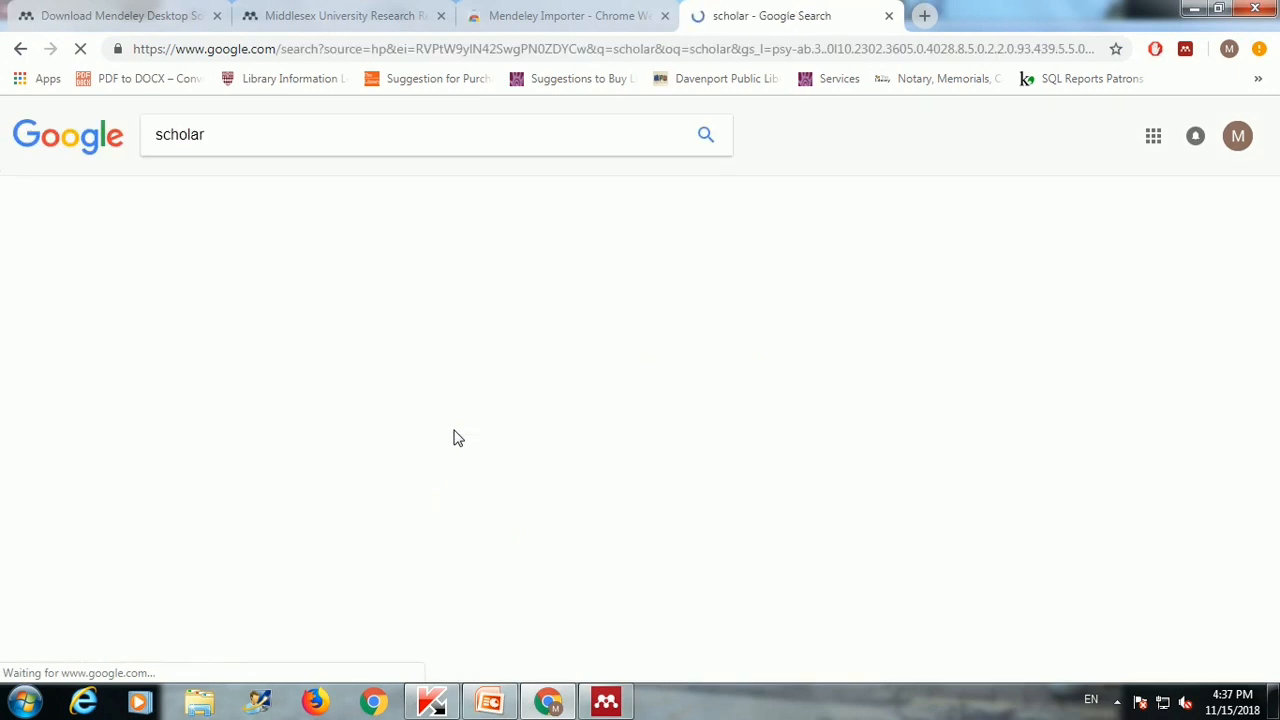
left_click(193, 271)
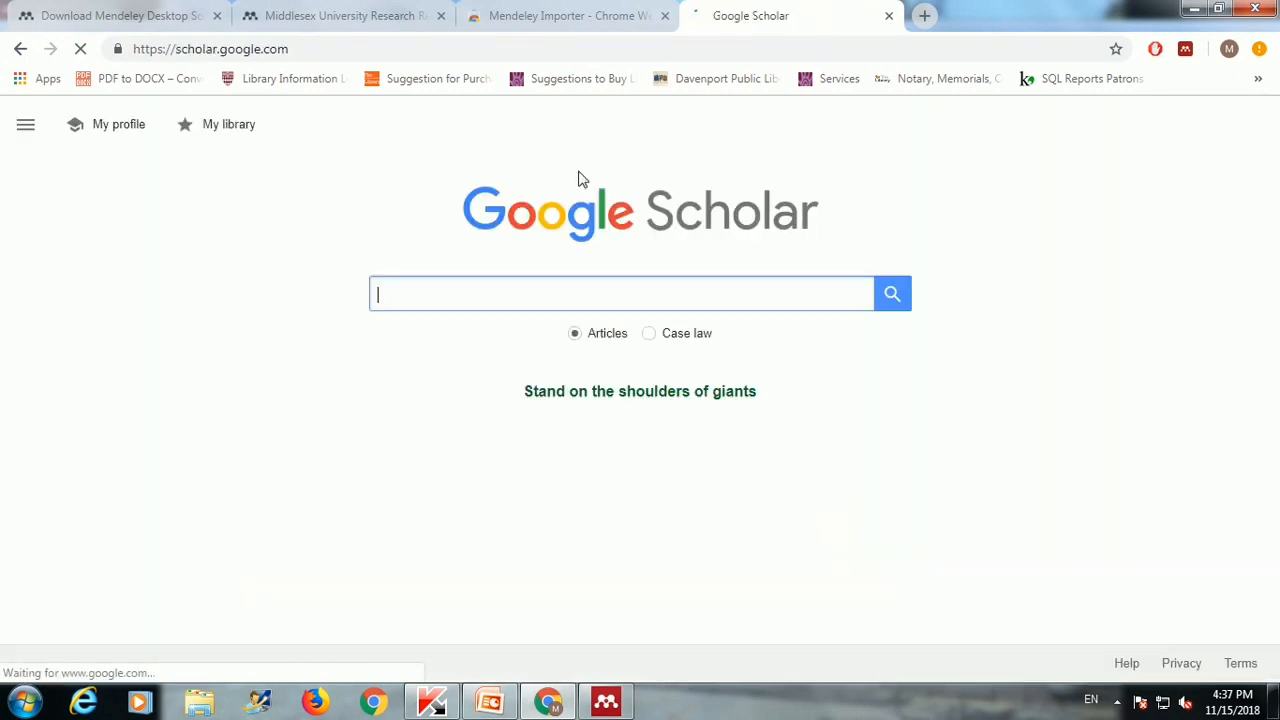
Step: Search Google Scholar for 'digital library'
type("di")
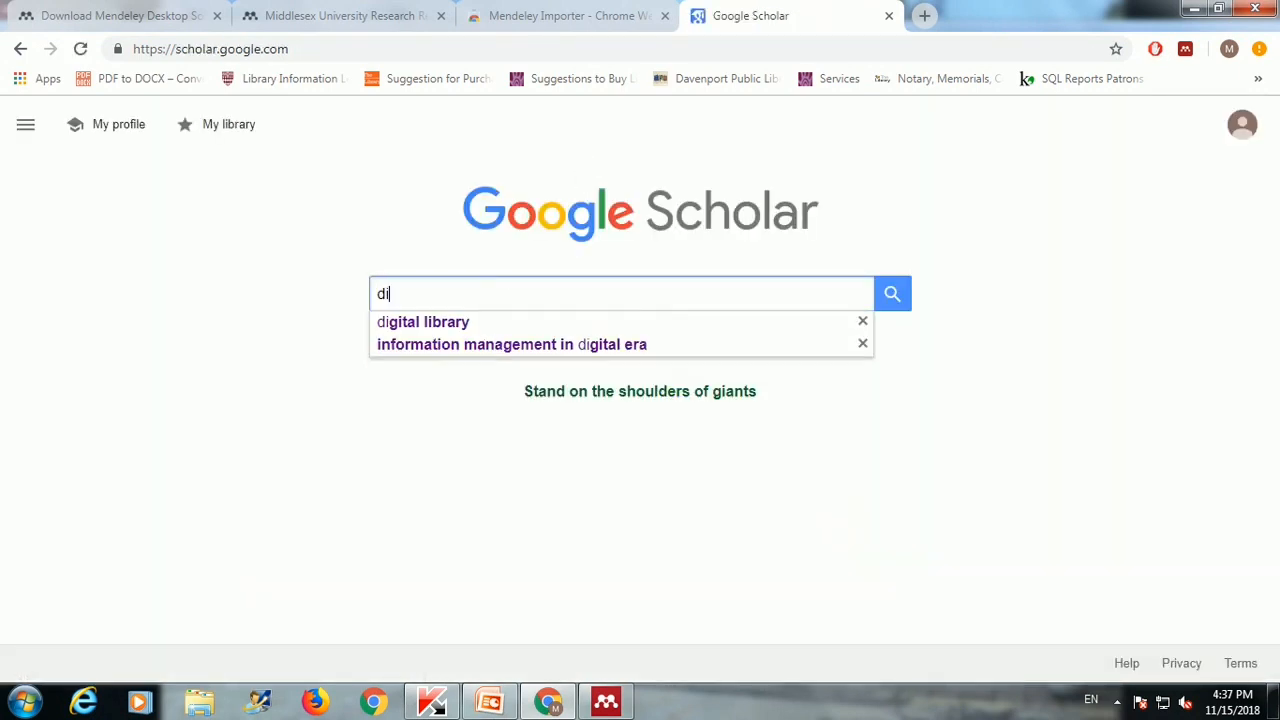
type("gital ")
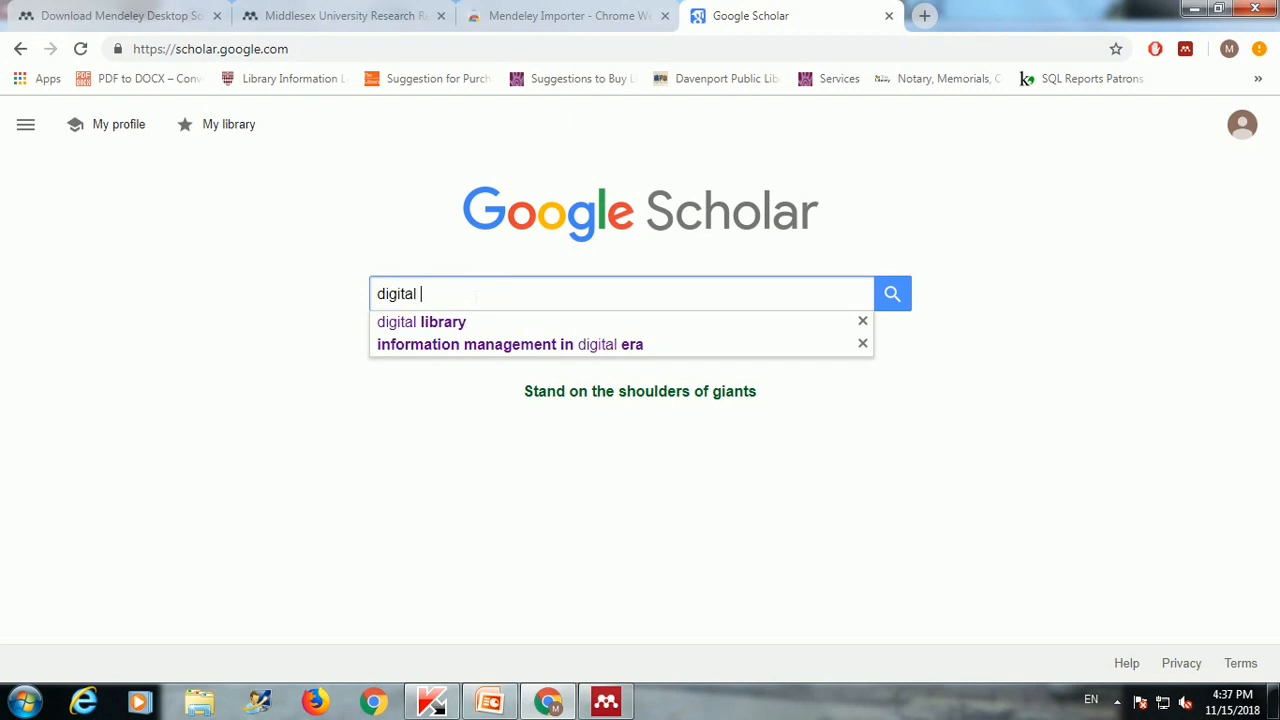
type("libarr")
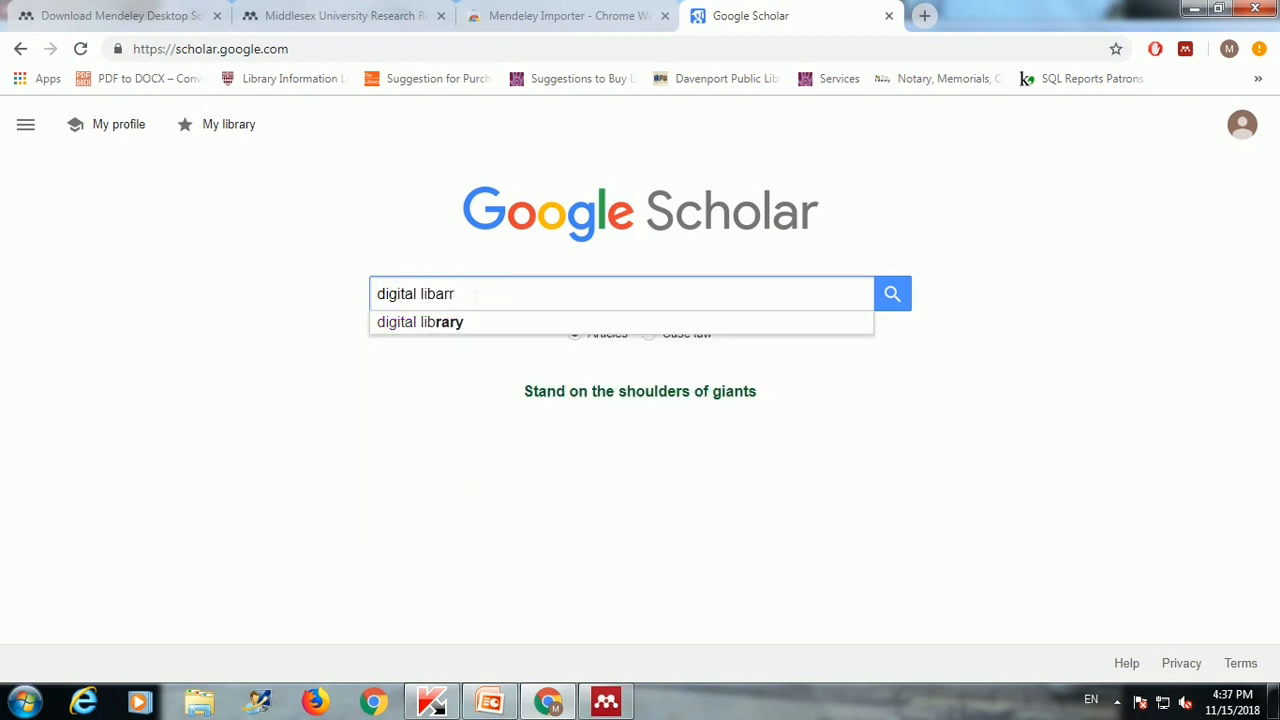
key("BackSpace")
key("BackSpace")
key("BackSpace")
type("rar")
left_click(449, 323)
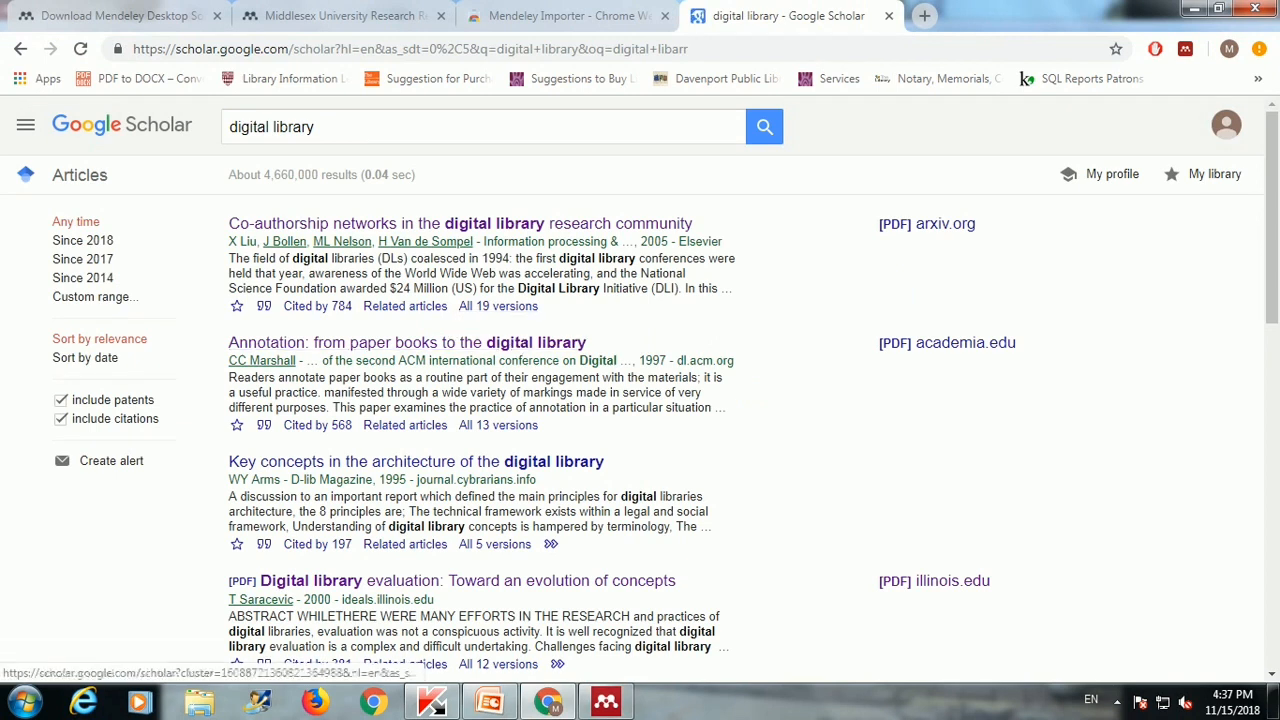
Step: Save the Co-authorship networks article via Mendeley Importer to only the 31-10-2018 folder
left_click(493, 229)
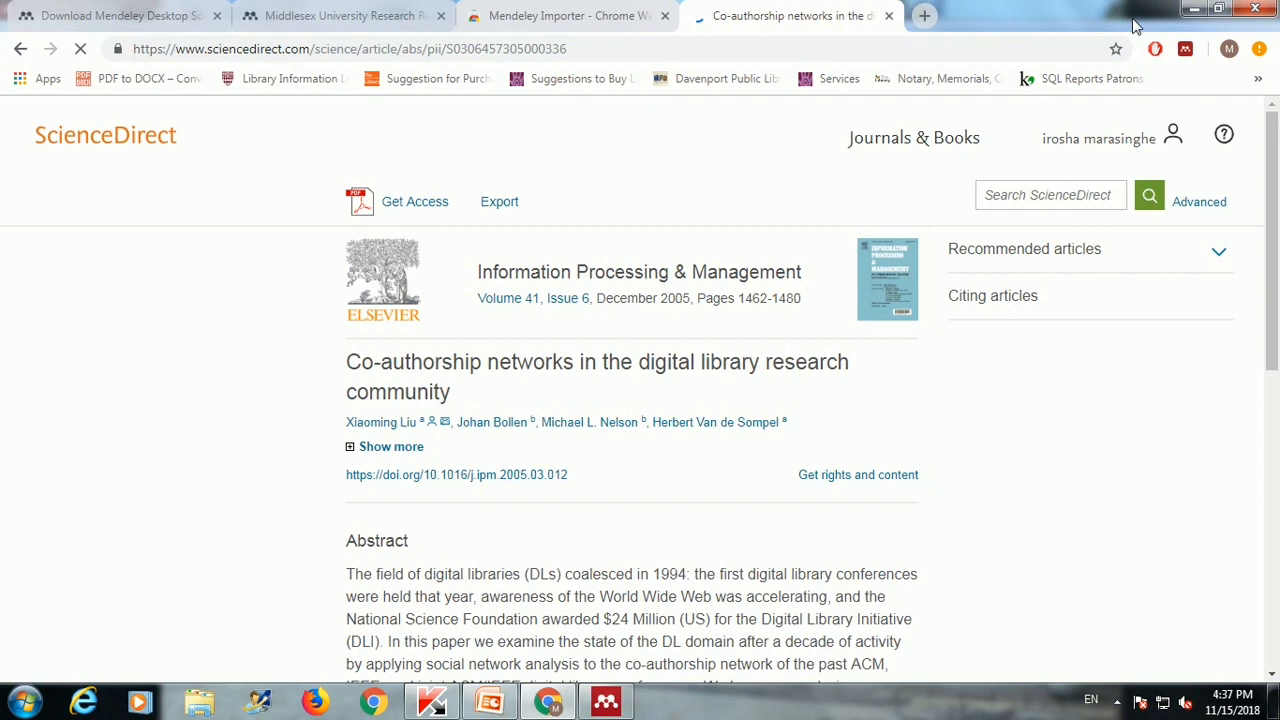
left_click(1184, 50)
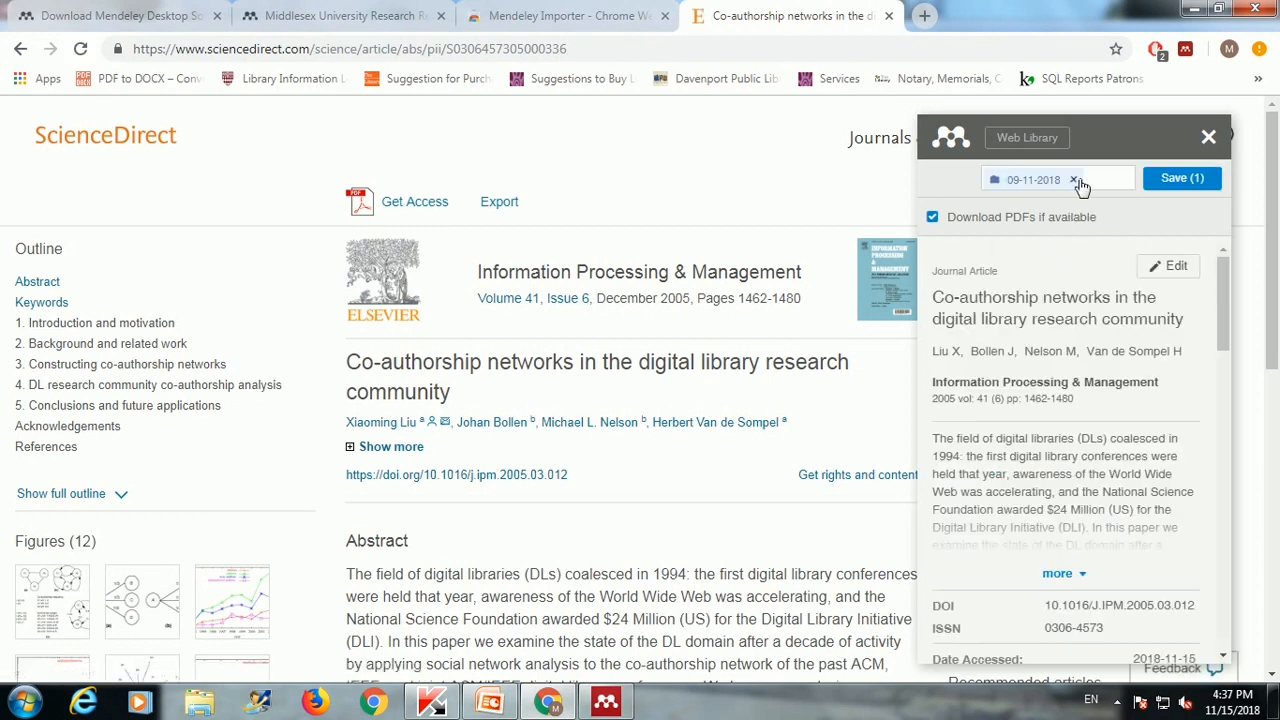
left_click(1075, 181)
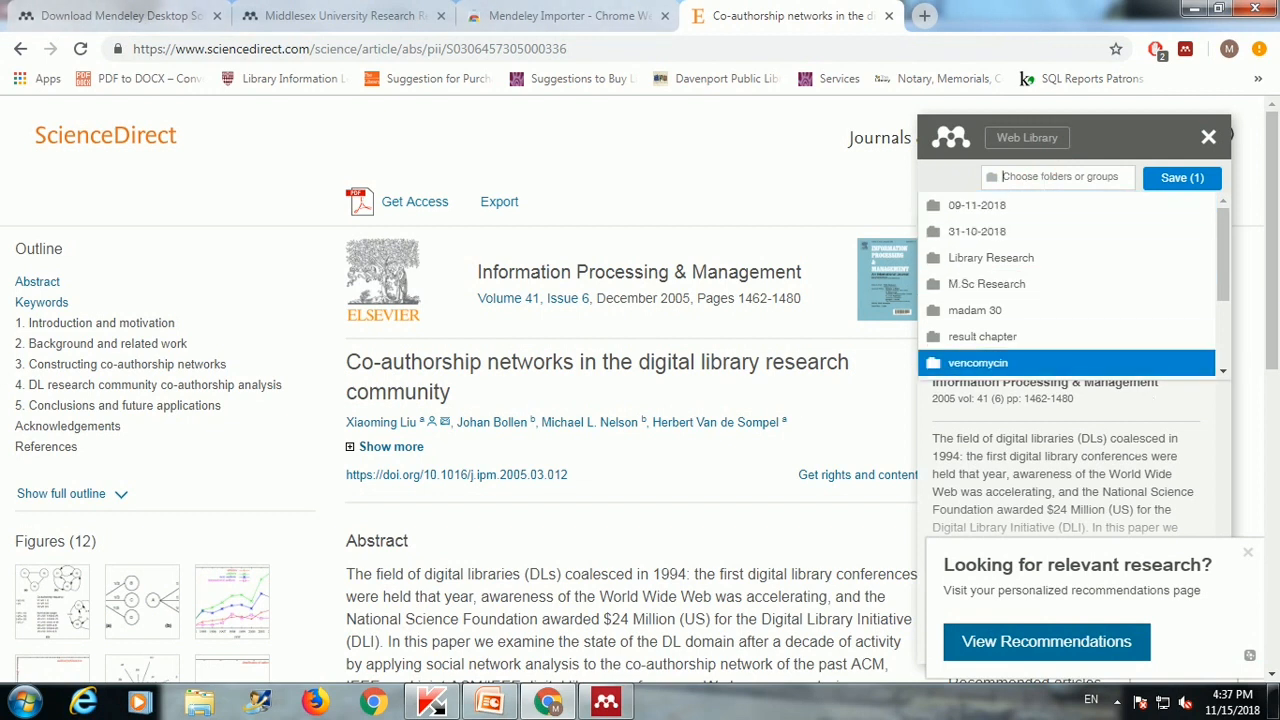
left_click_drag(1224, 275, 1239, 240)
left_click(1038, 206)
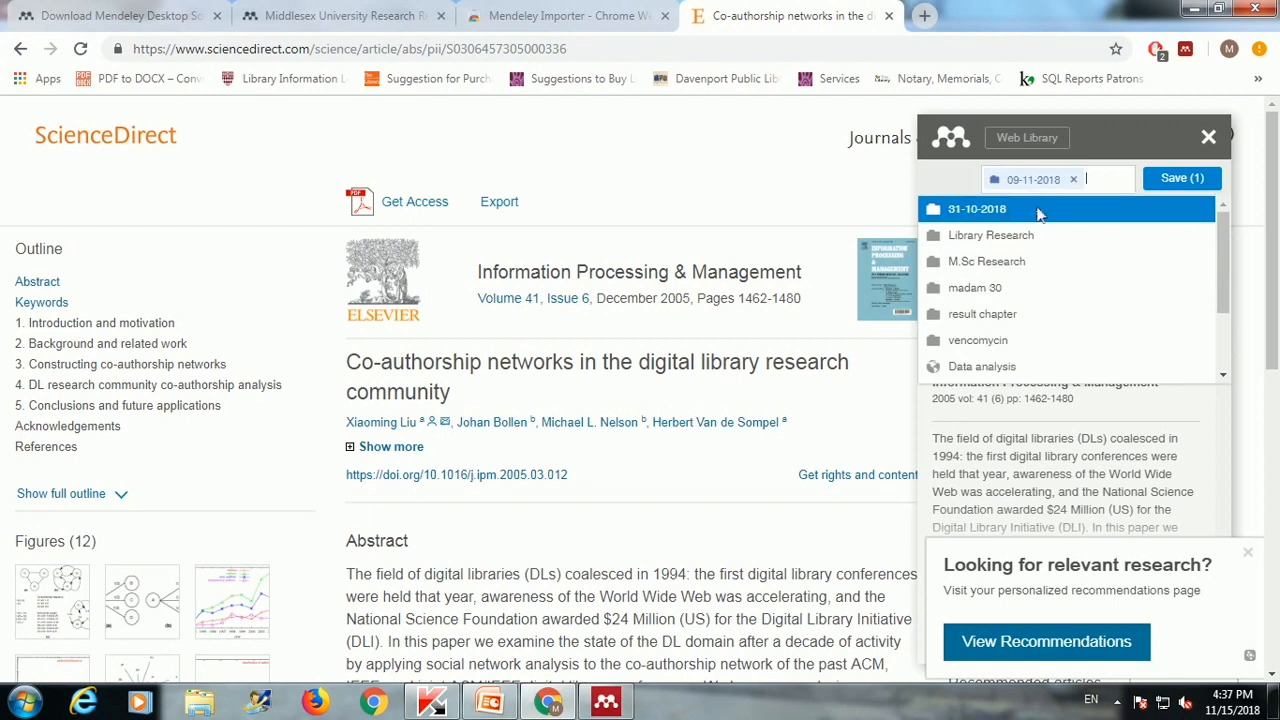
left_click(1063, 214)
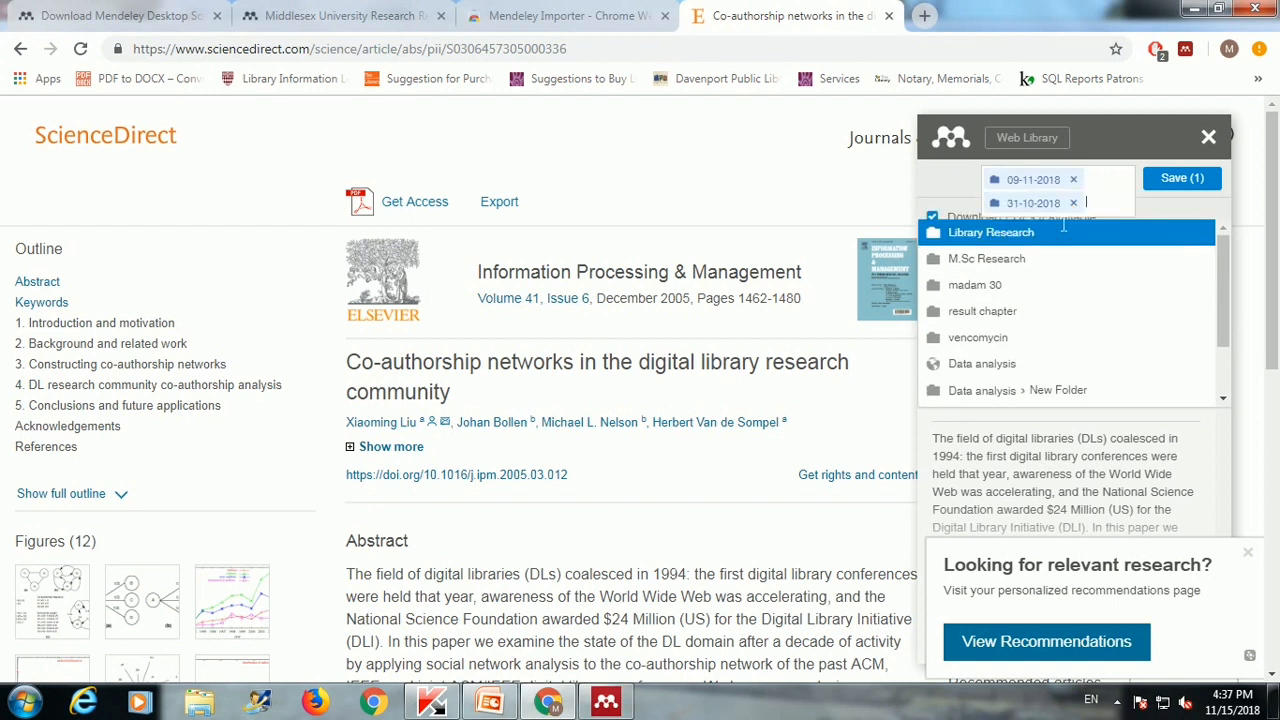
left_click(1073, 179)
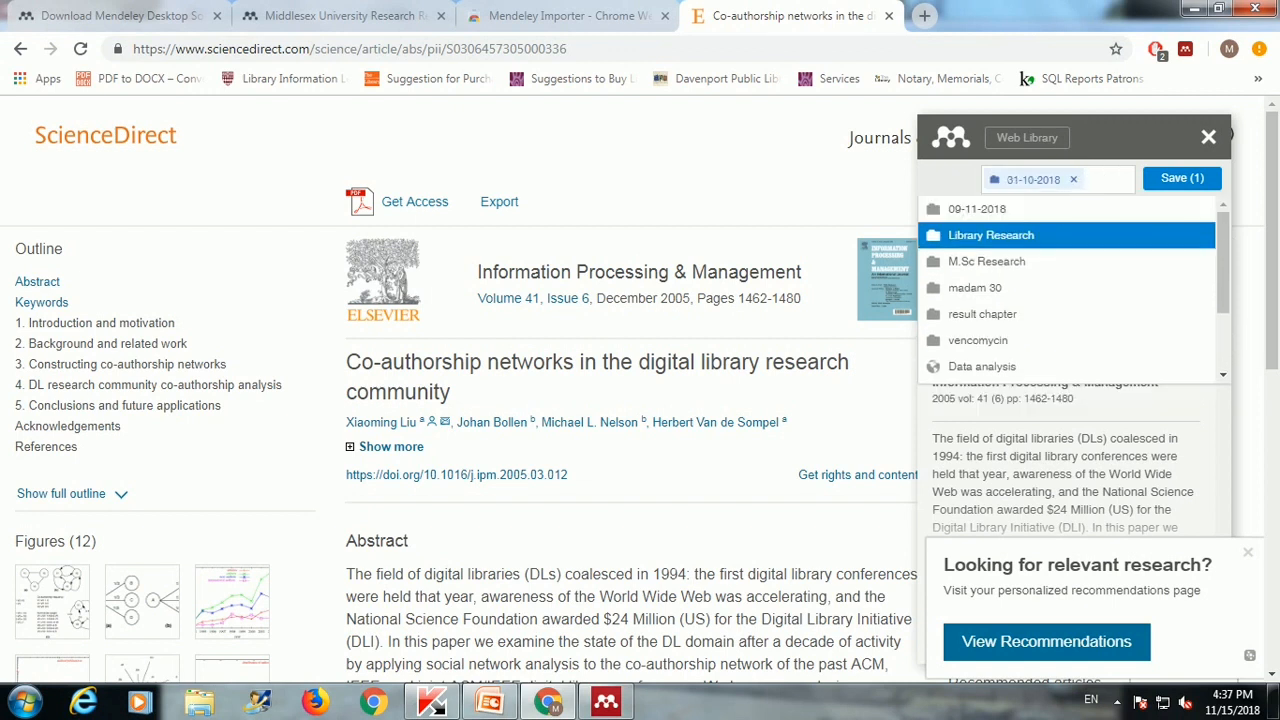
left_click(1175, 185)
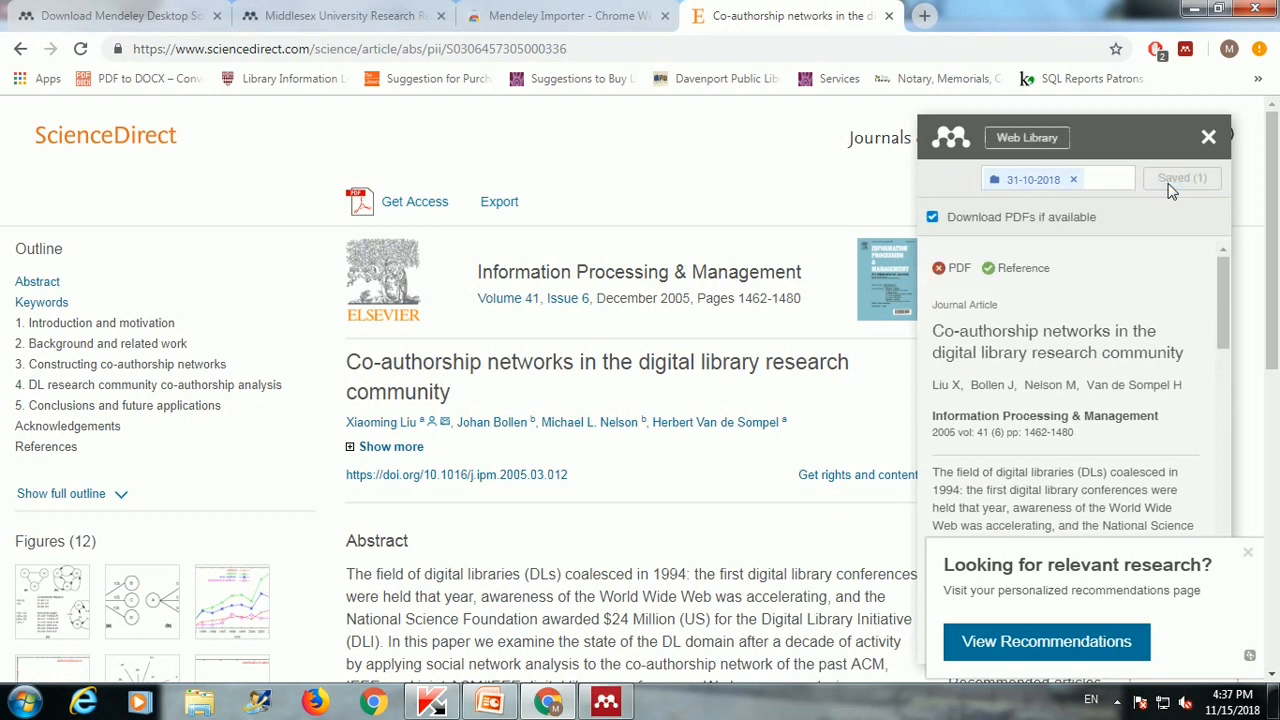
left_click(583, 18)
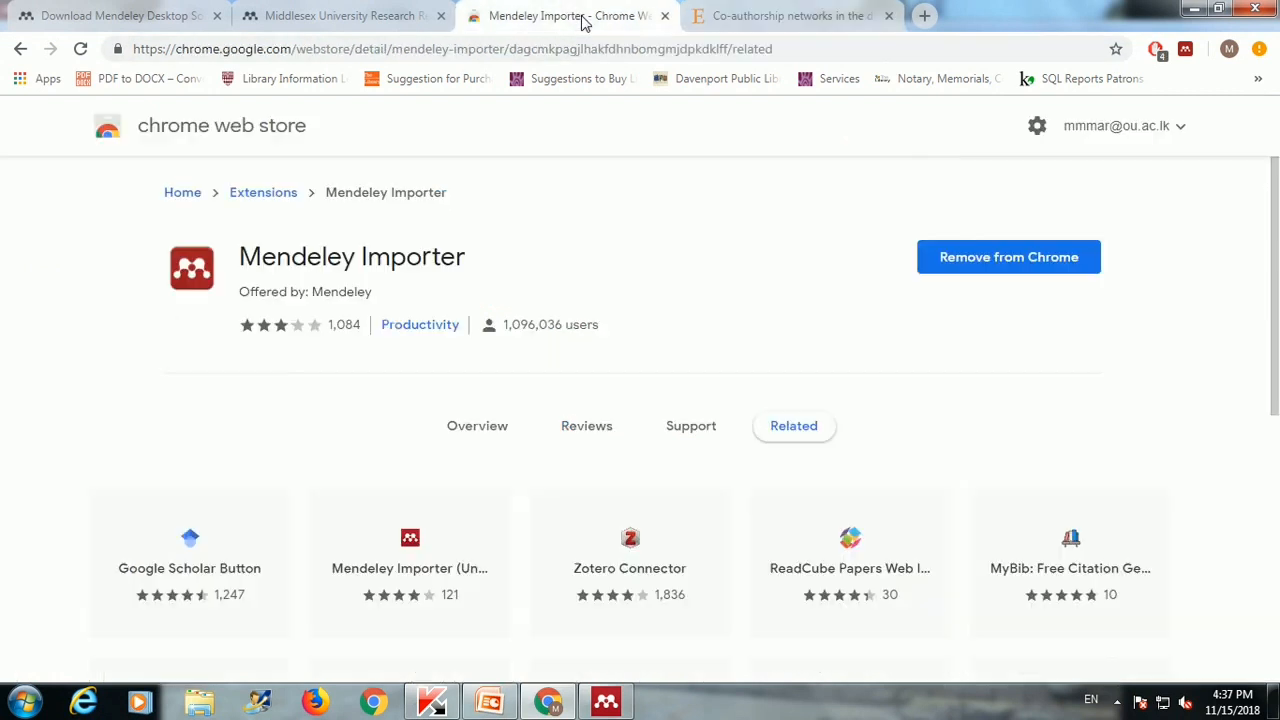
left_click(690, 16)
Step: Save The Stanford Digital Library metadata architecture paper via Mendeley Importer, then sync Mendeley Desktop
left_click(18, 49)
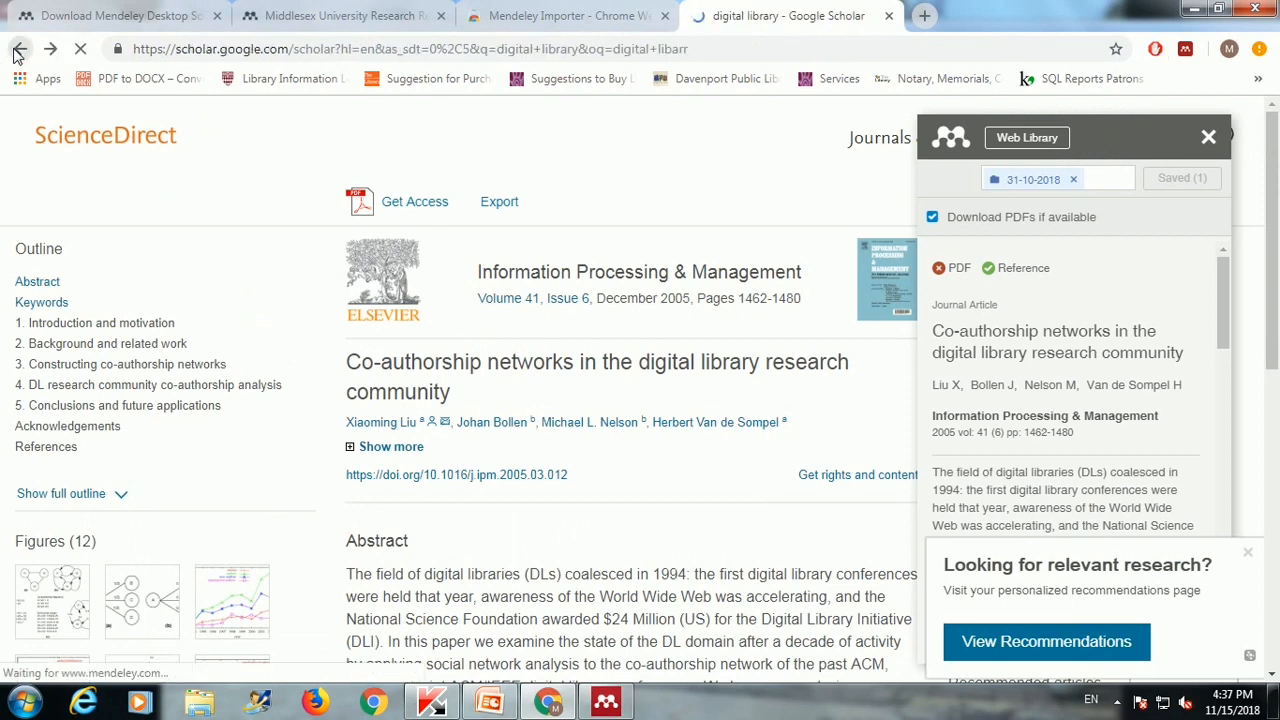
scroll(372, 453, "down", 4)
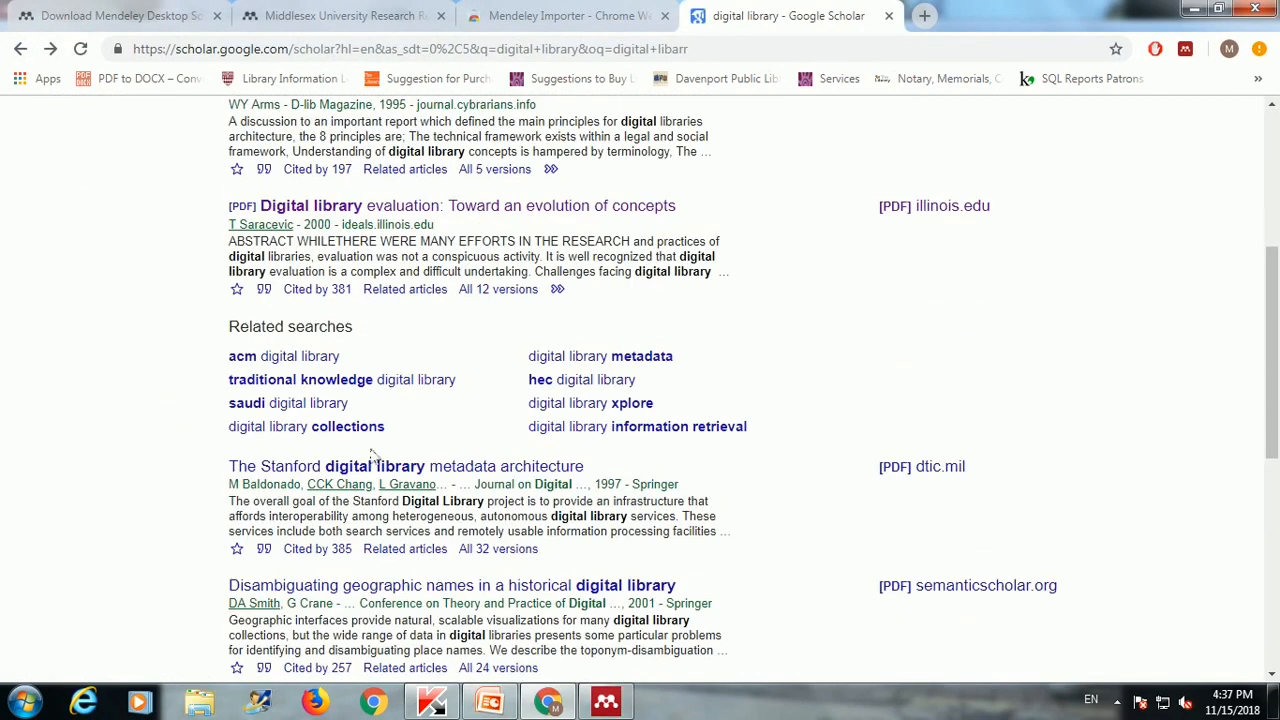
scroll(460, 372, "down", 2)
left_click(460, 372)
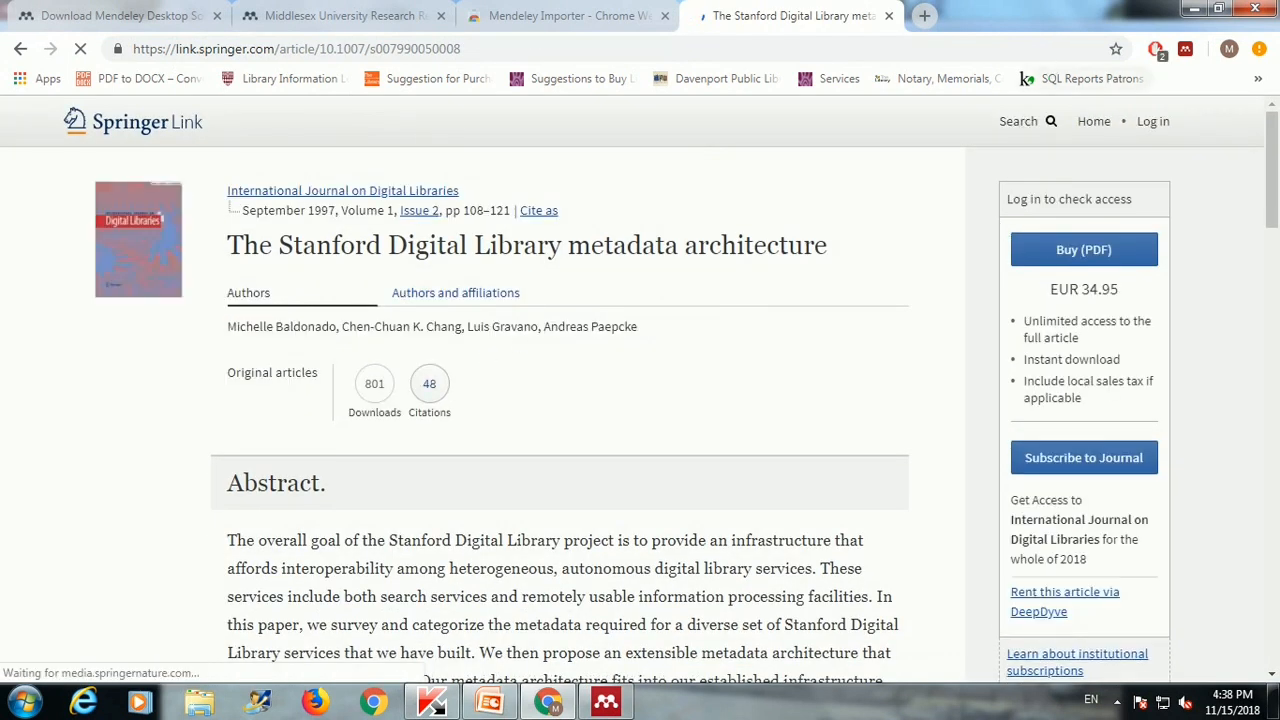
left_click(1185, 49)
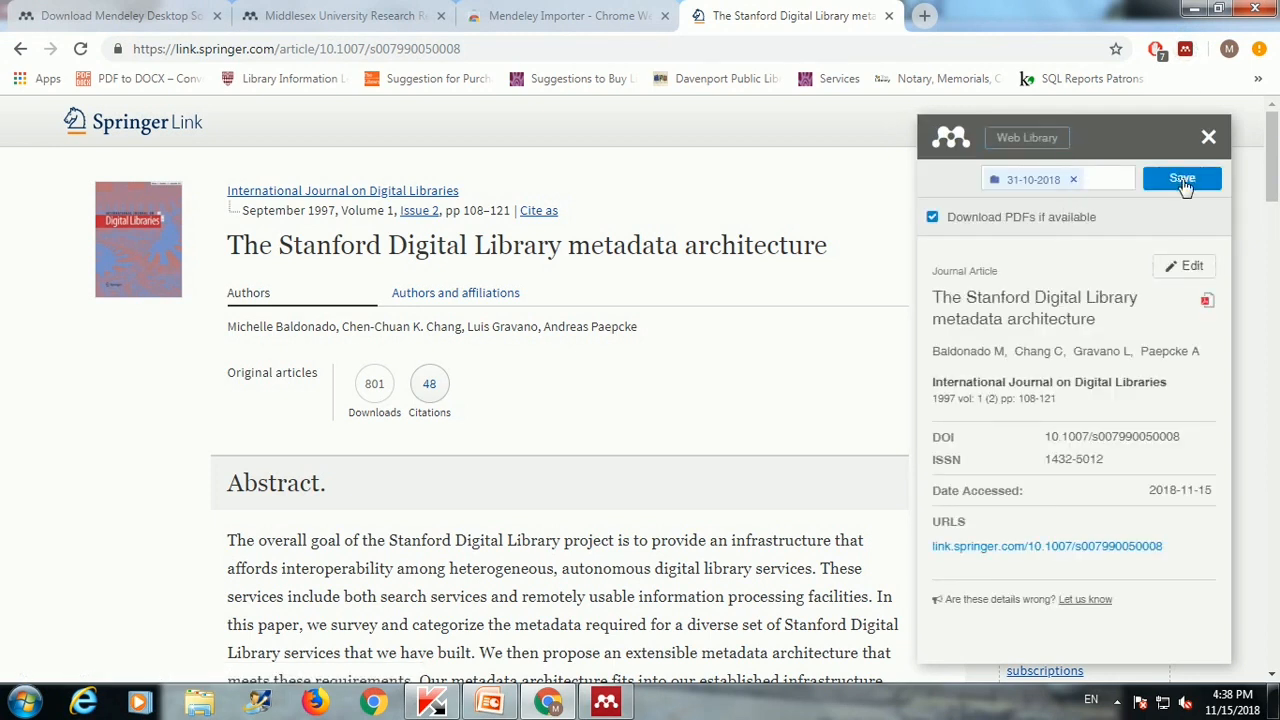
left_click(1182, 180)
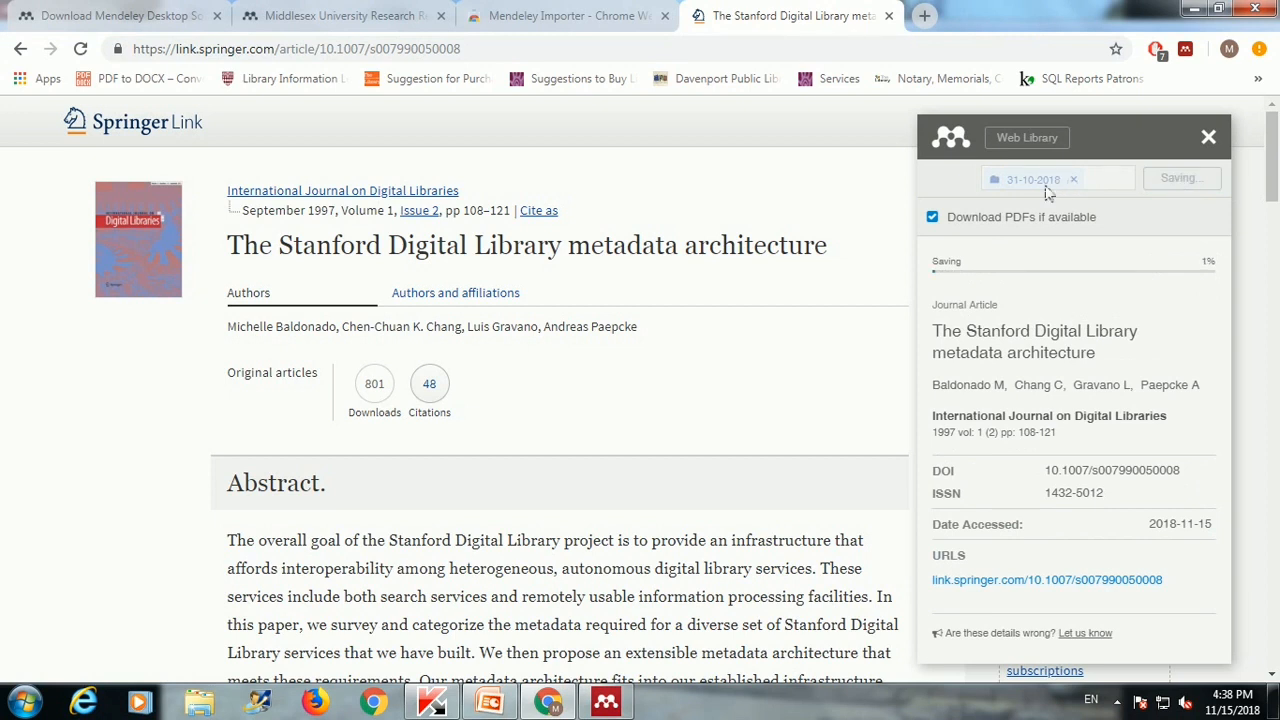
left_click(606, 702)
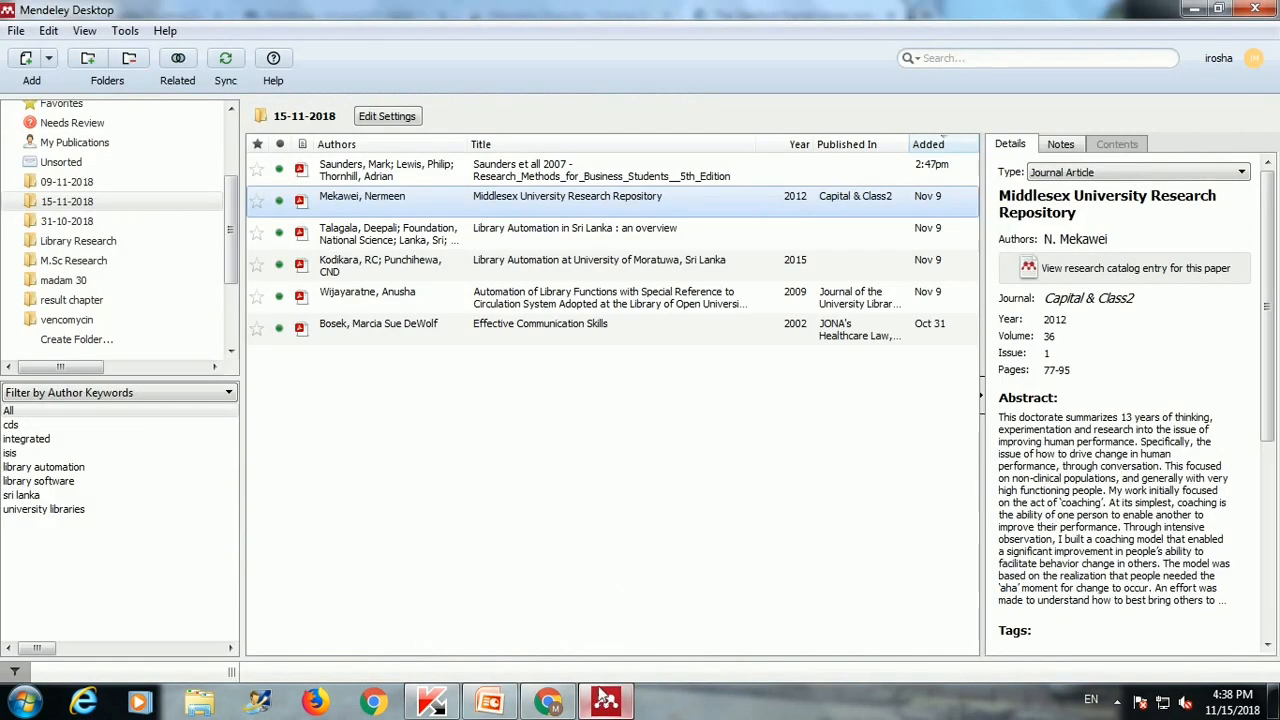
left_click(226, 62)
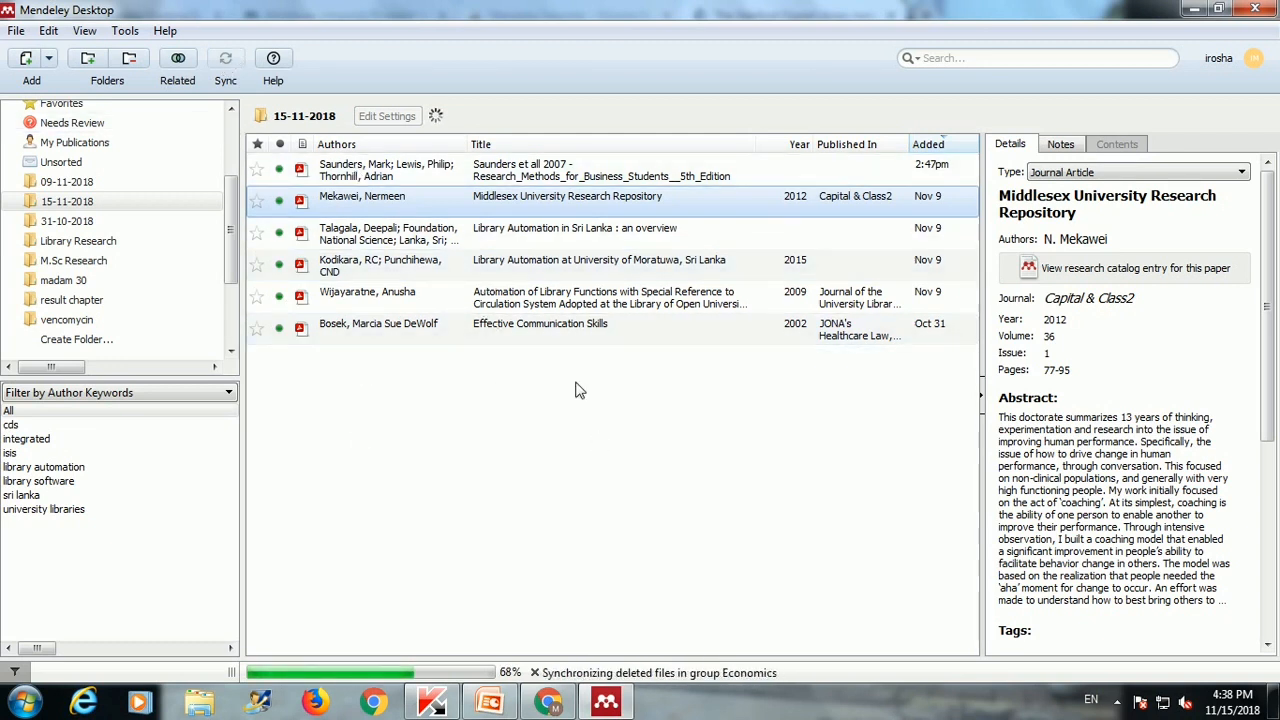
Step: After syncing, view the documents in the 09-11-2018 and 15-11-2018 folders
left_click(111, 186)
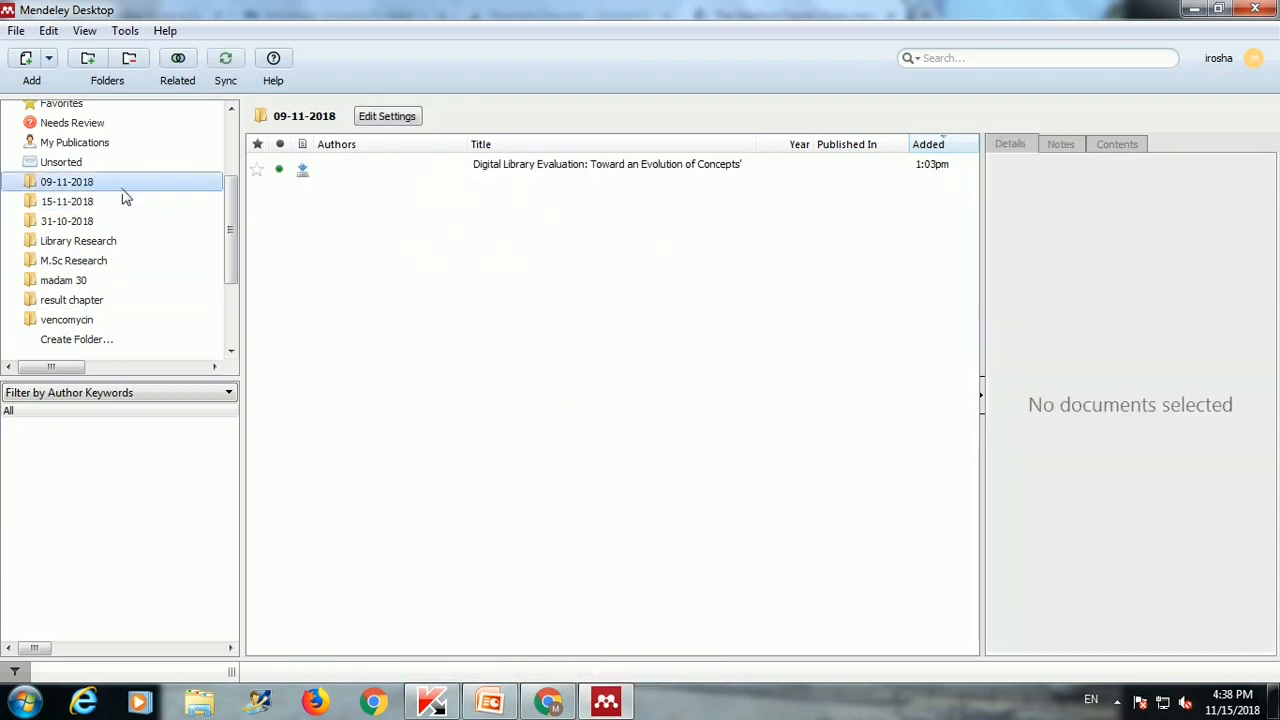
left_click(97, 207)
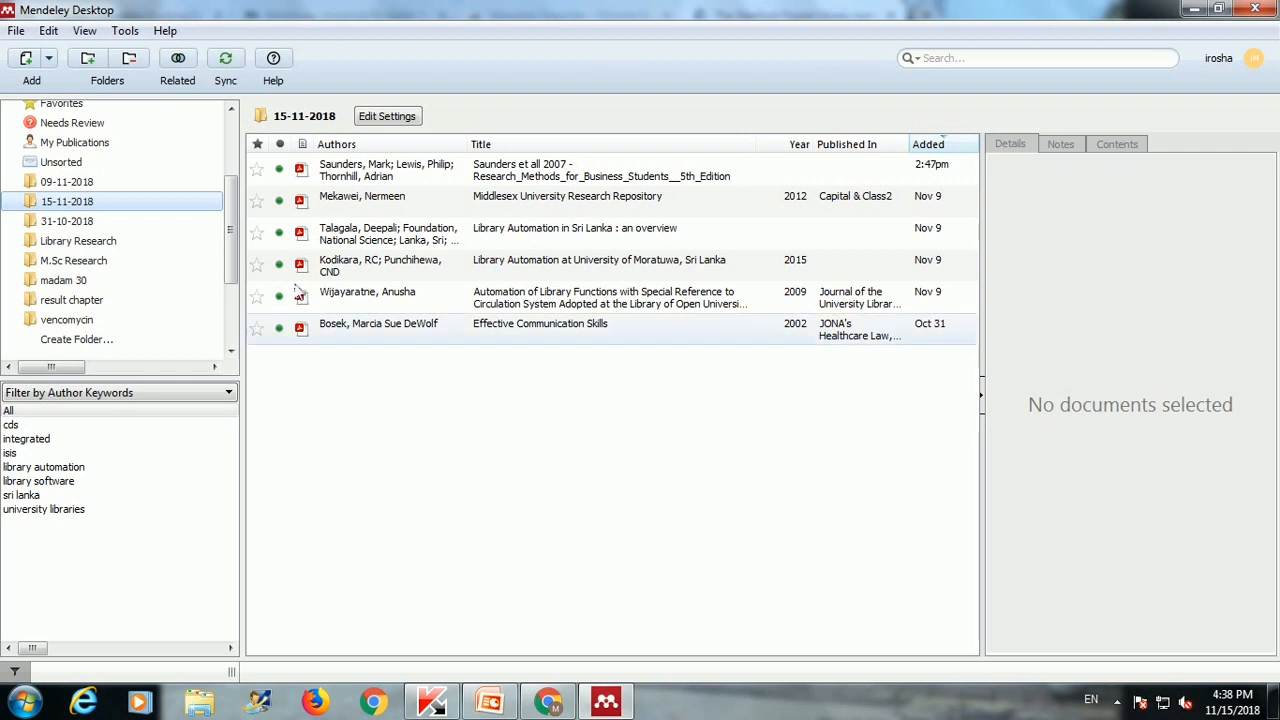
left_click_drag(235, 220, 241, 122)
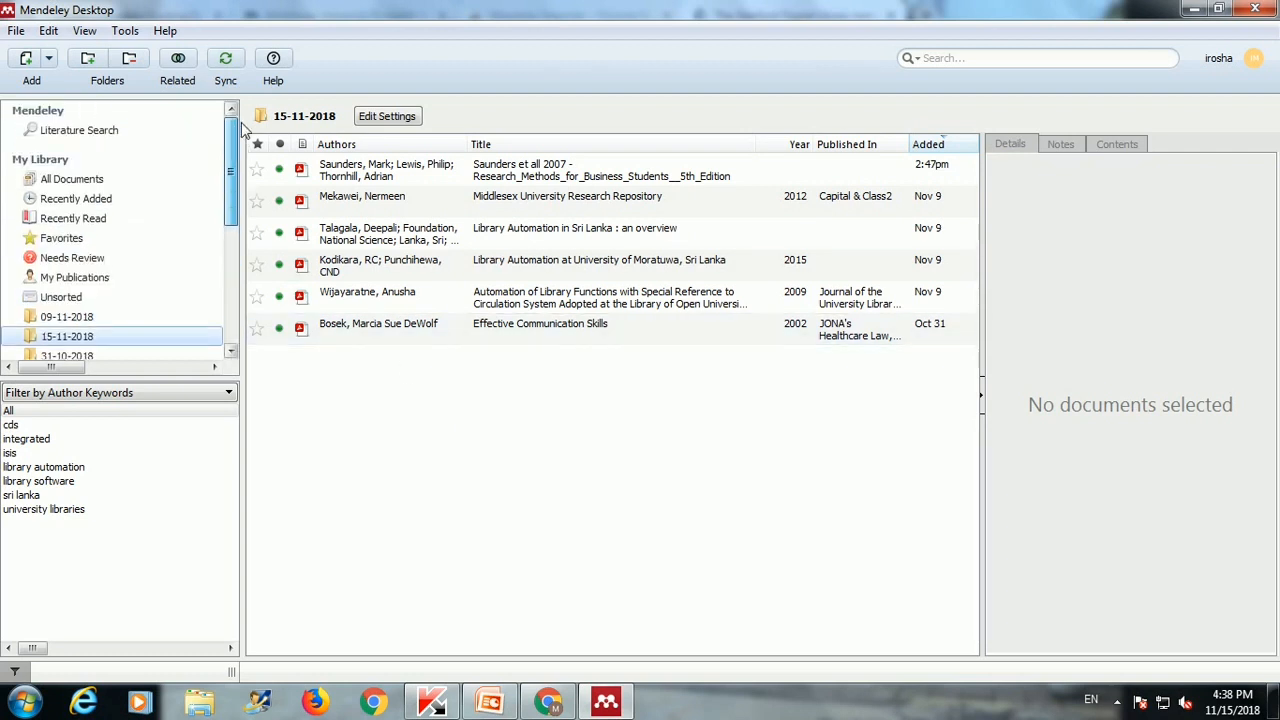
Step: Run a Literature Search for 'communication methods'
left_click(92, 134)
left_click(310, 155)
type("communication methods")
key("Return")
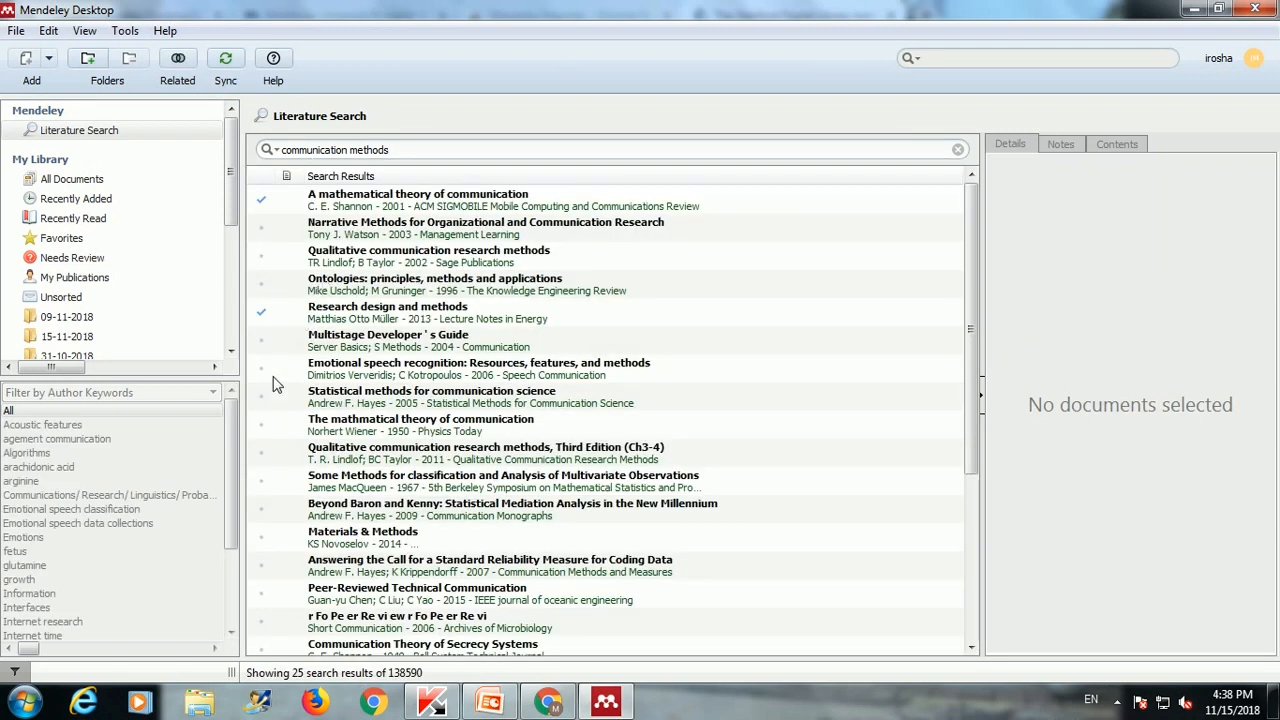
Step: Save Emotional speech recognition and Qualitative communication research methods to the library, then show All Documents
left_click(276, 375)
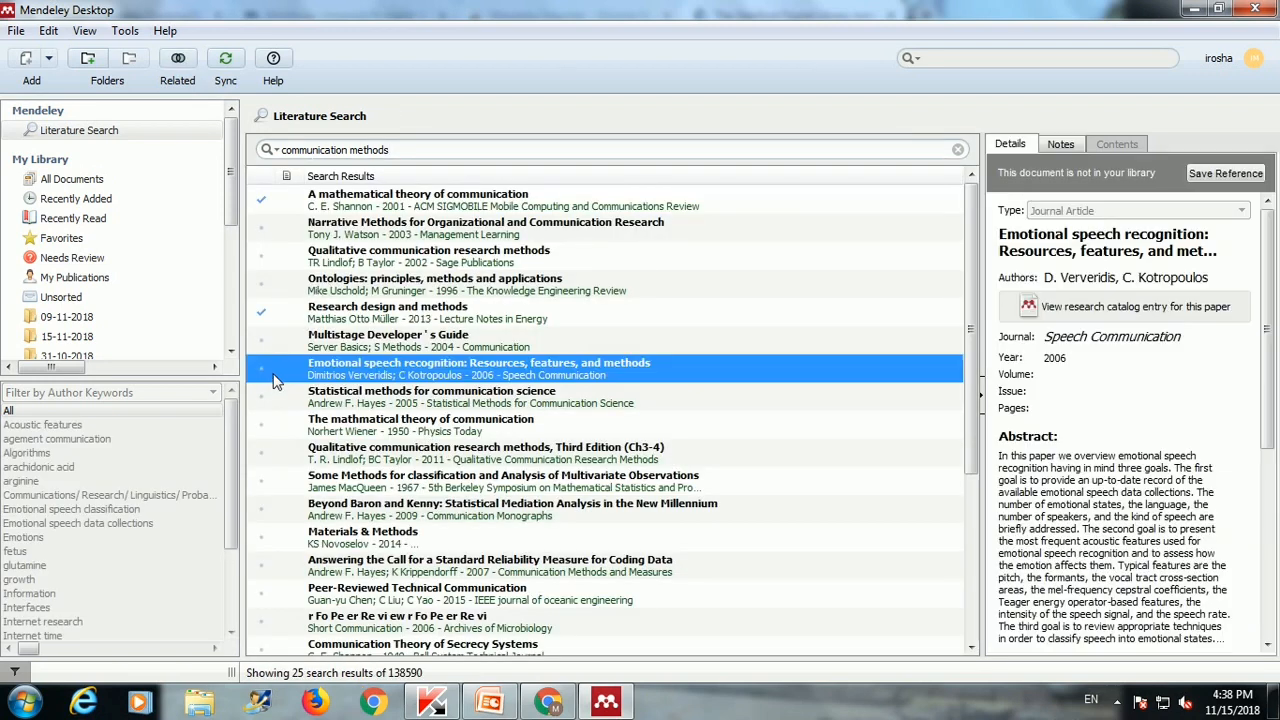
left_click(1230, 174)
left_click(278, 461)
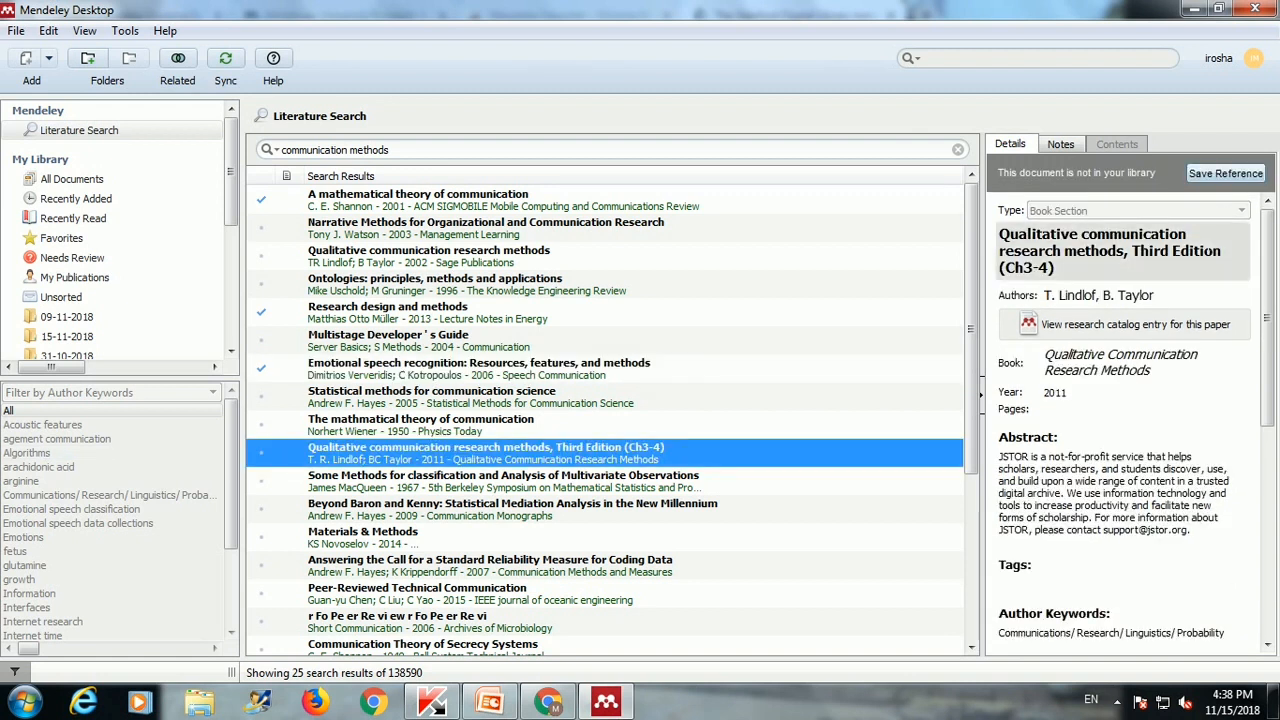
left_click(1206, 174)
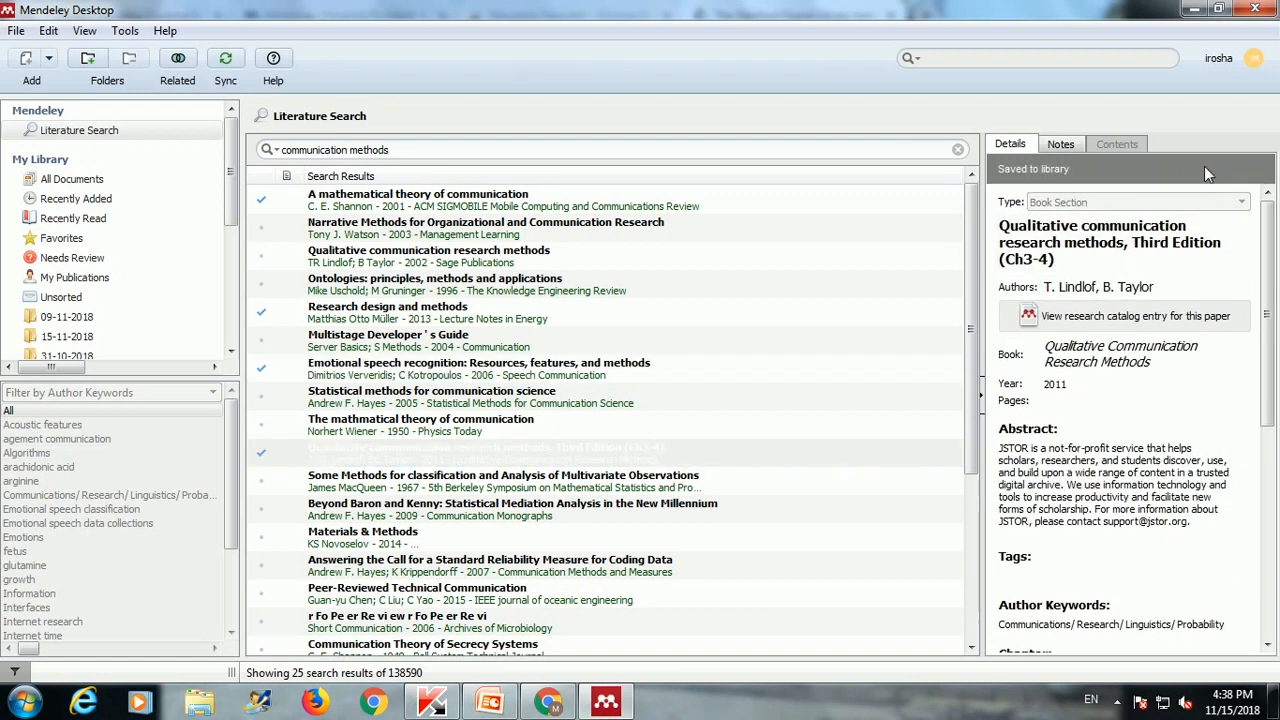
left_click(86, 185)
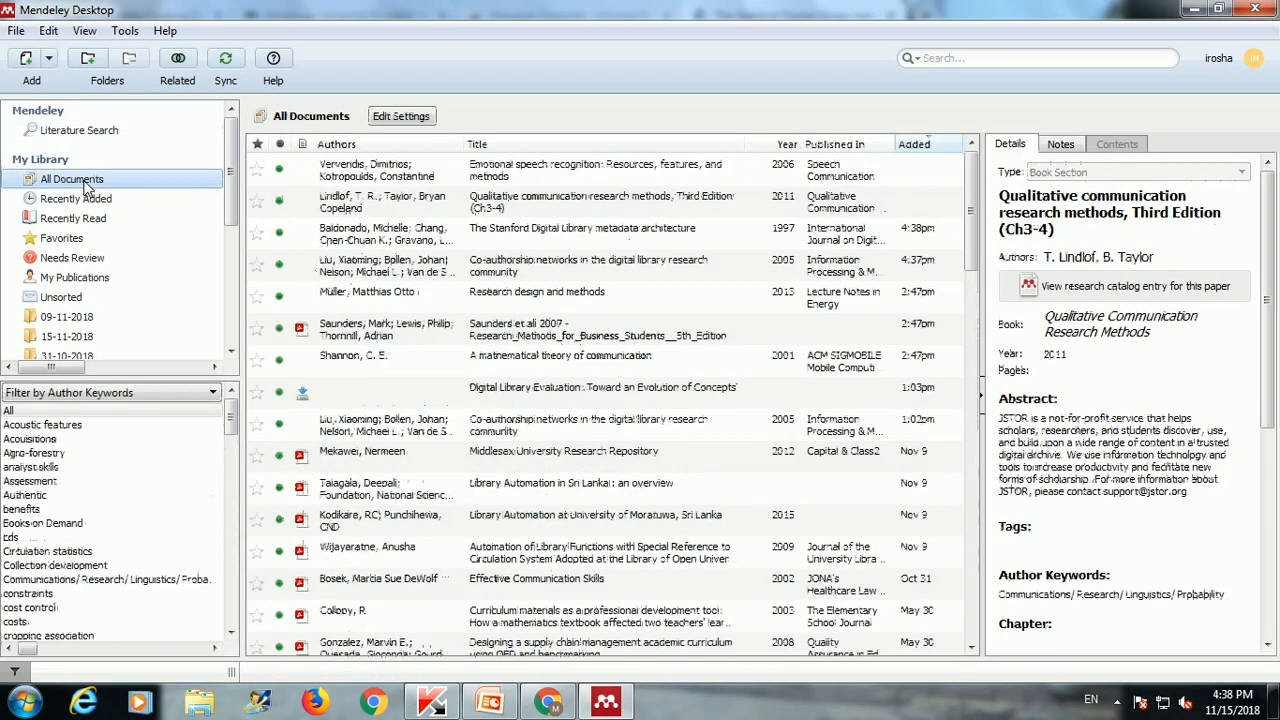
Step: Open the Saunders et al 2007 Research Methods PDF, browse it, and return to My Library
double_click(452, 340)
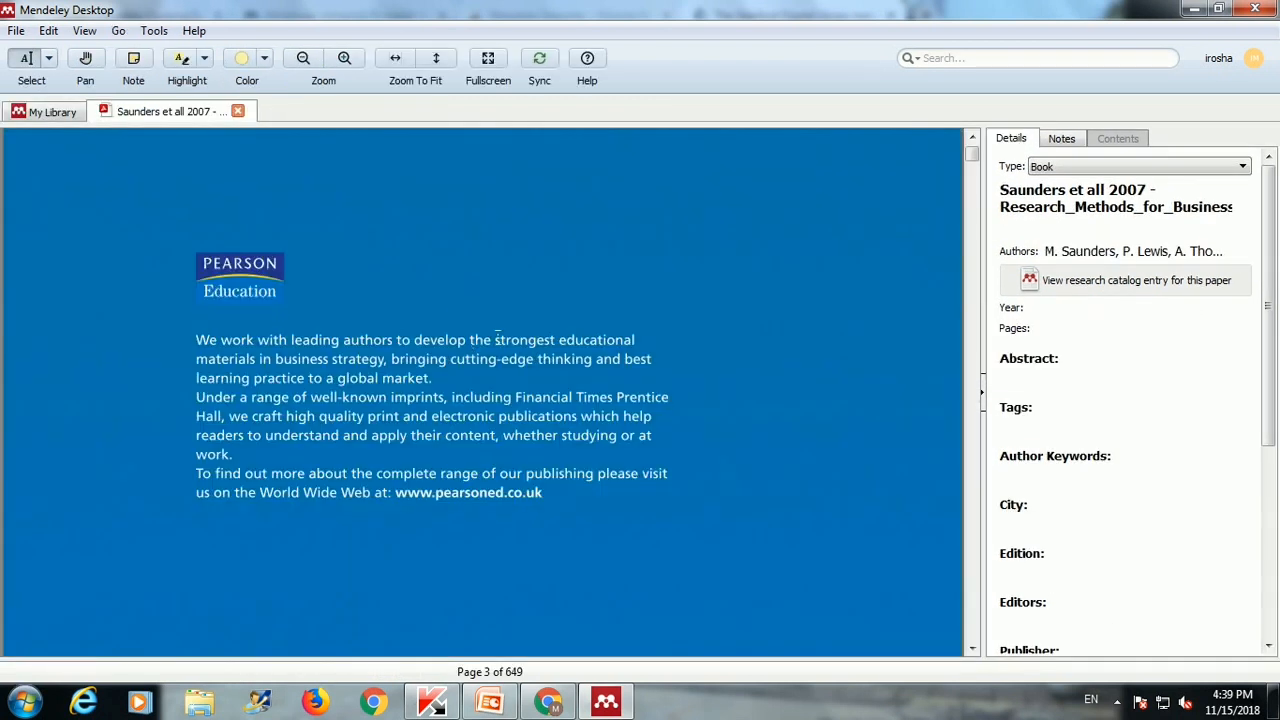
scroll(566, 363, "down", 5)
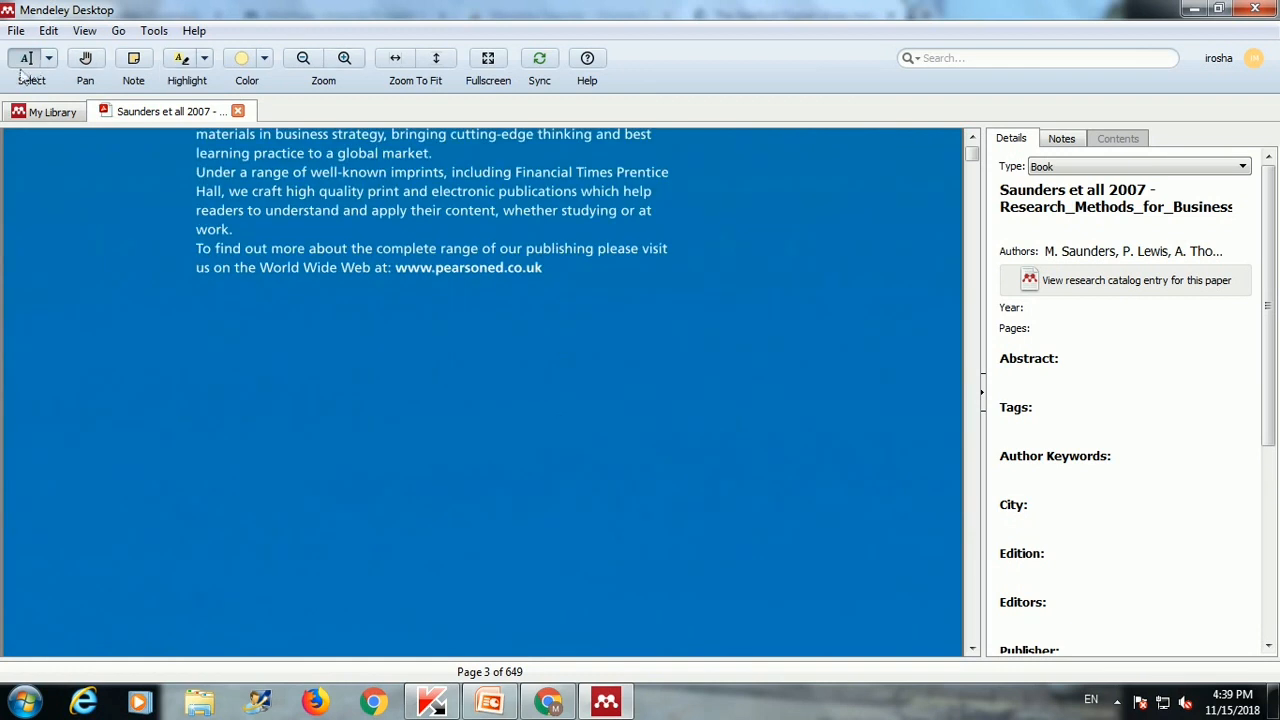
scroll(411, 300, "down", 2)
scroll(411, 300, "down", 15)
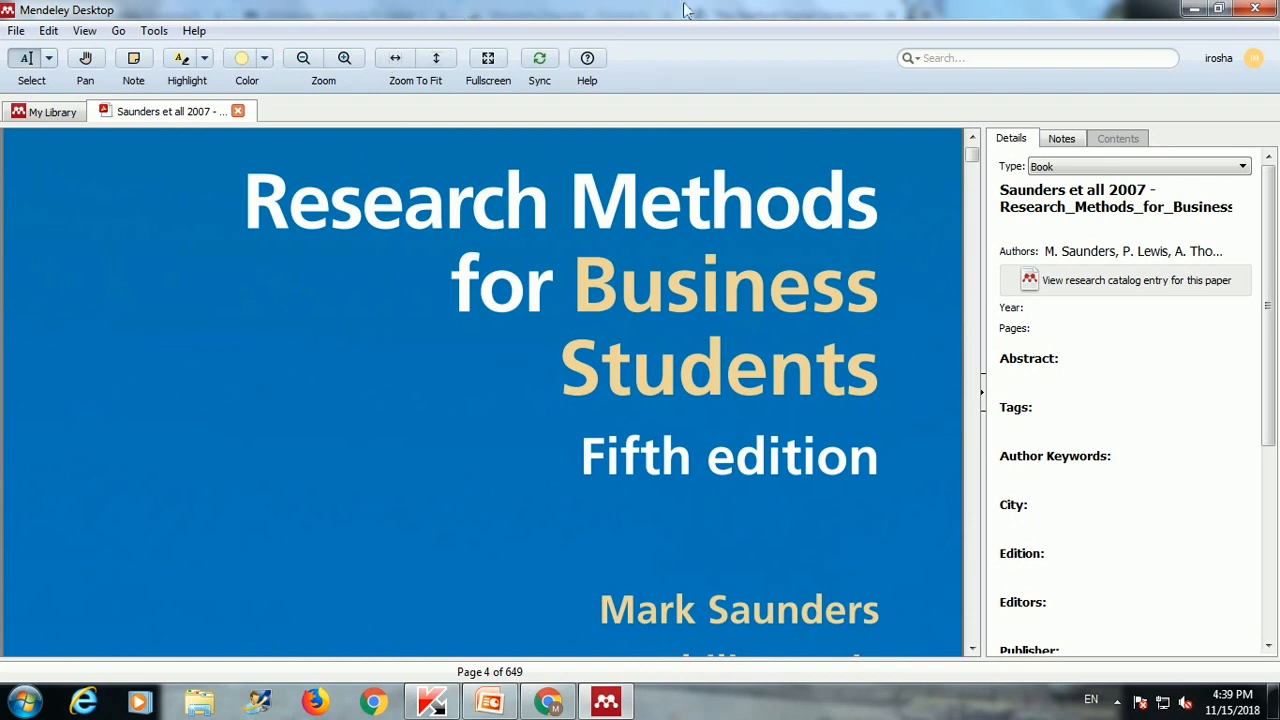
left_click(63, 116)
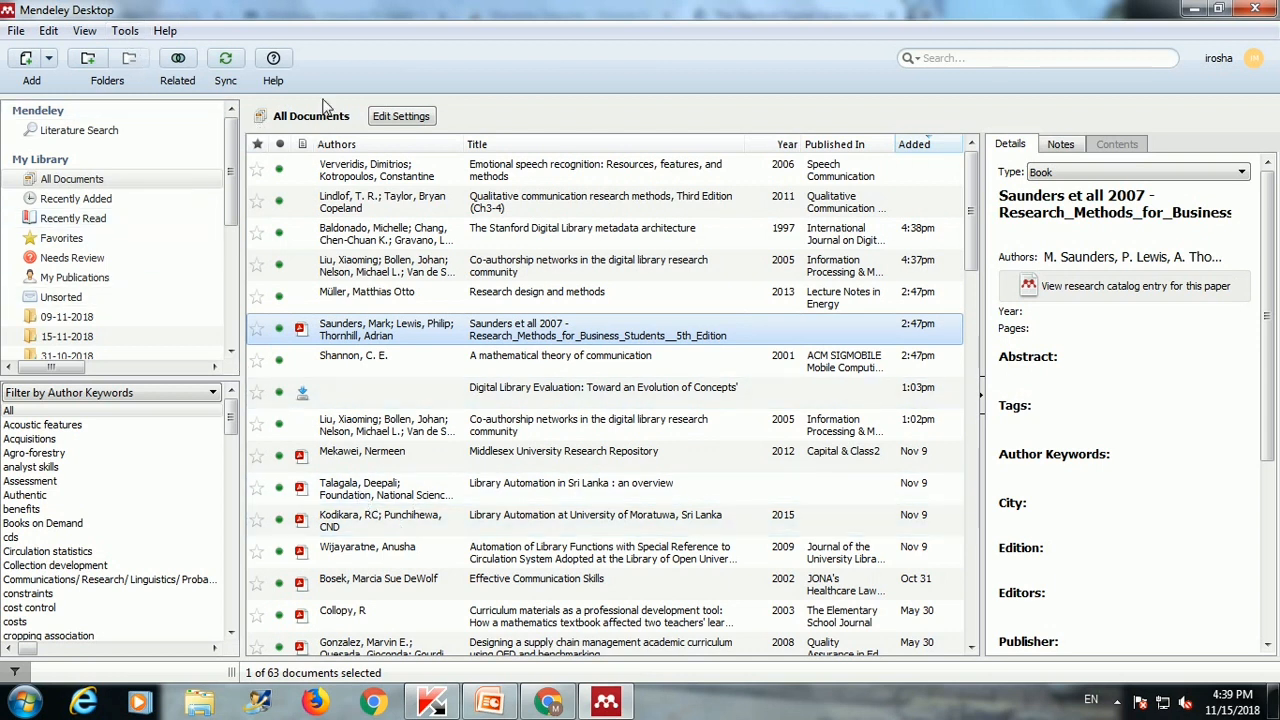
Step: Install the Mendeley MS Word citation plugin, acknowledge the confirmation, and minimize Mendeley
left_click(125, 30)
left_click(178, 103)
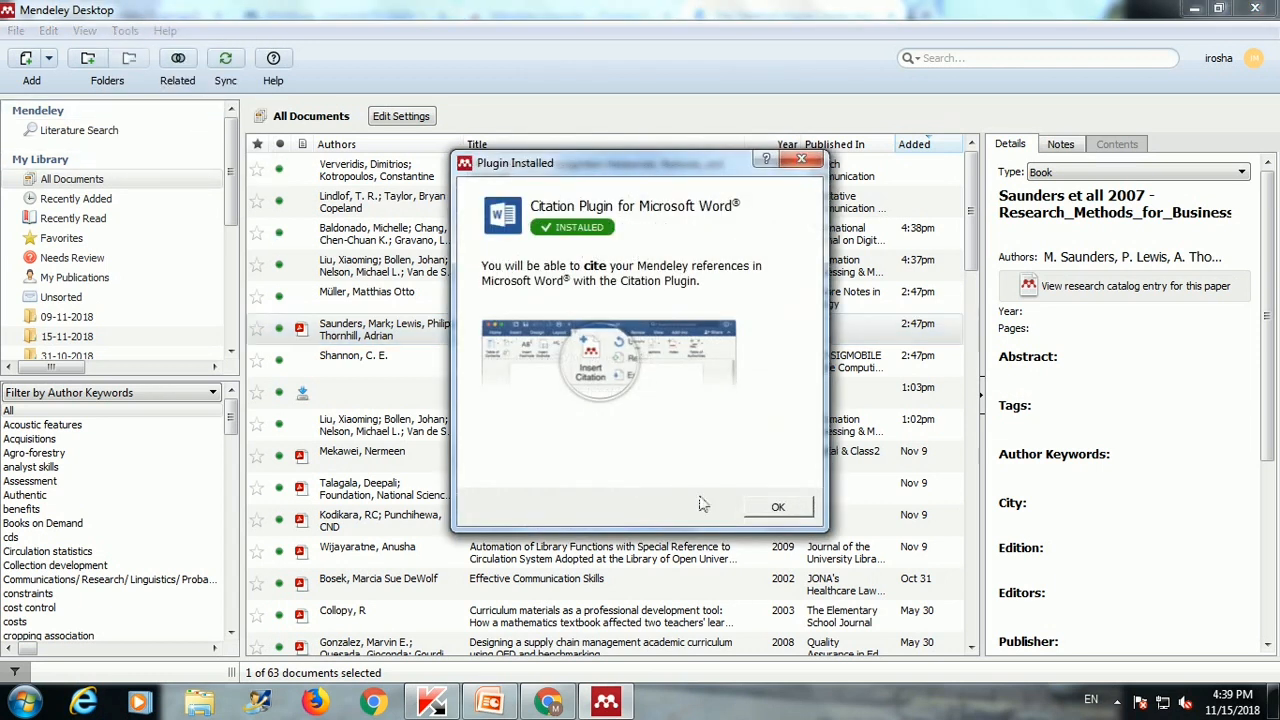
left_click(778, 505)
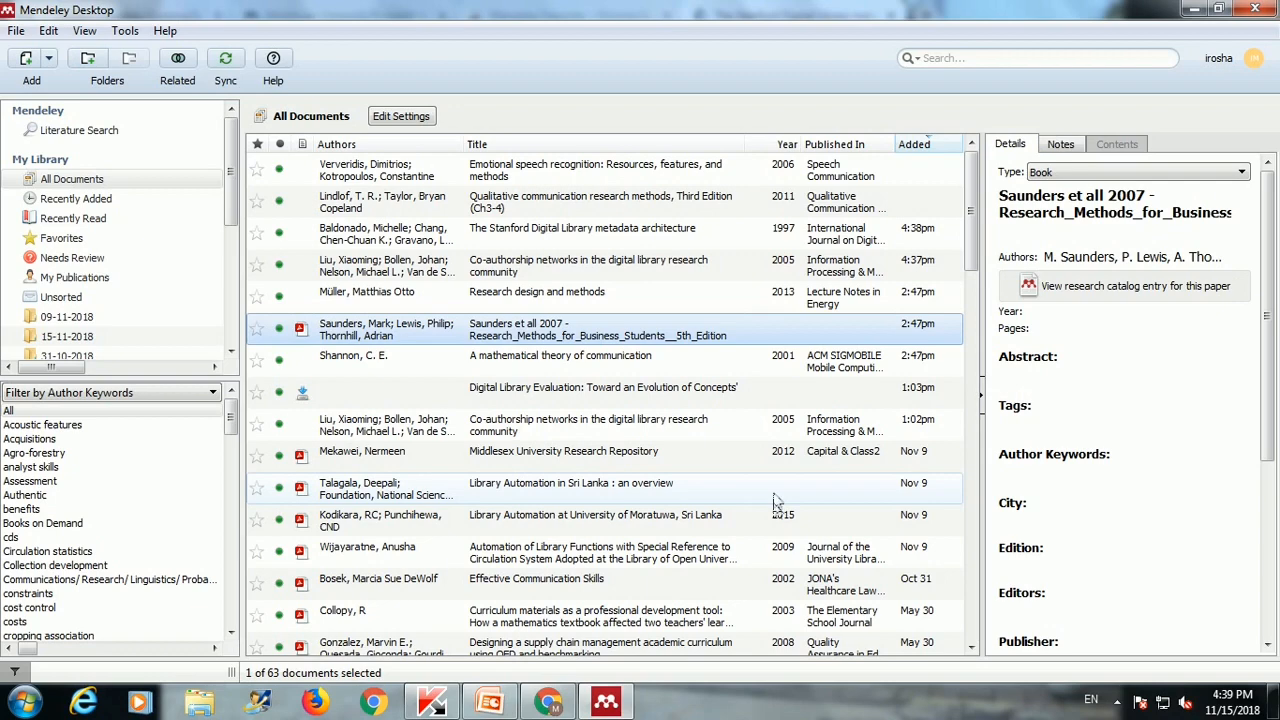
left_click(1197, 9)
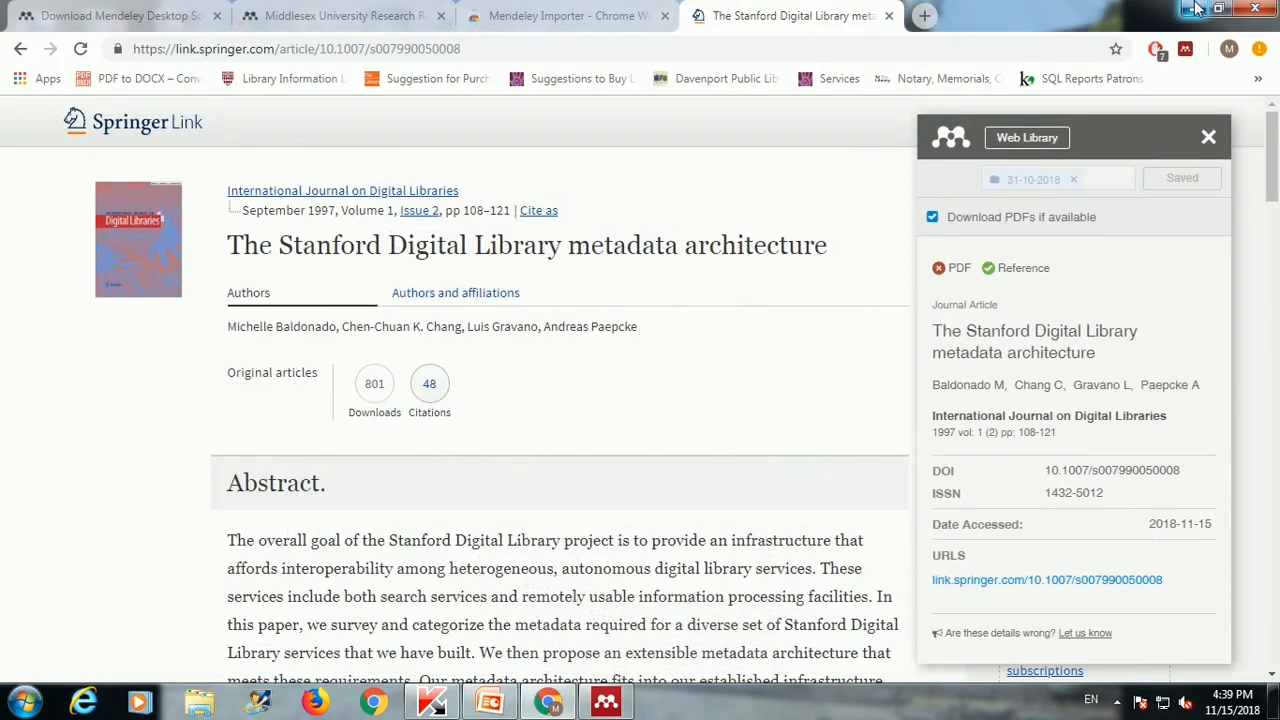
Step: Open the research proposal Word document from the desktop and show the References tab's Mendeley tools
left_click(1197, 9)
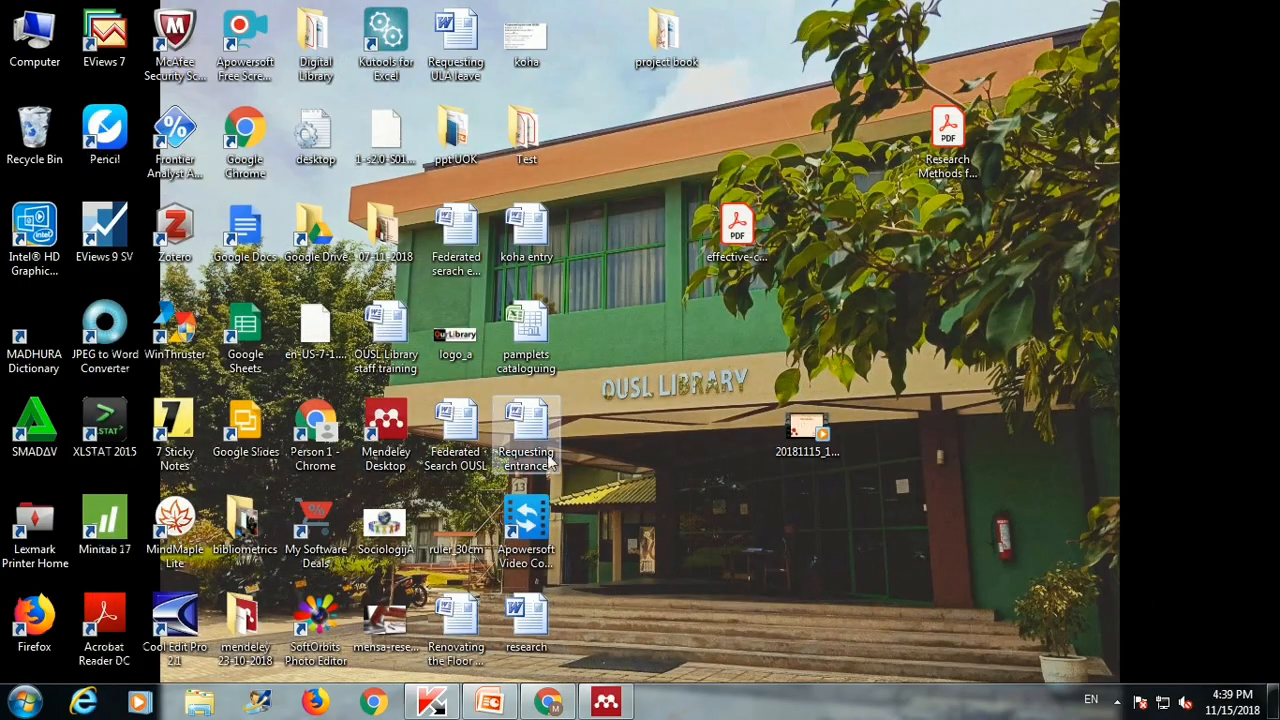
double_click(526, 620)
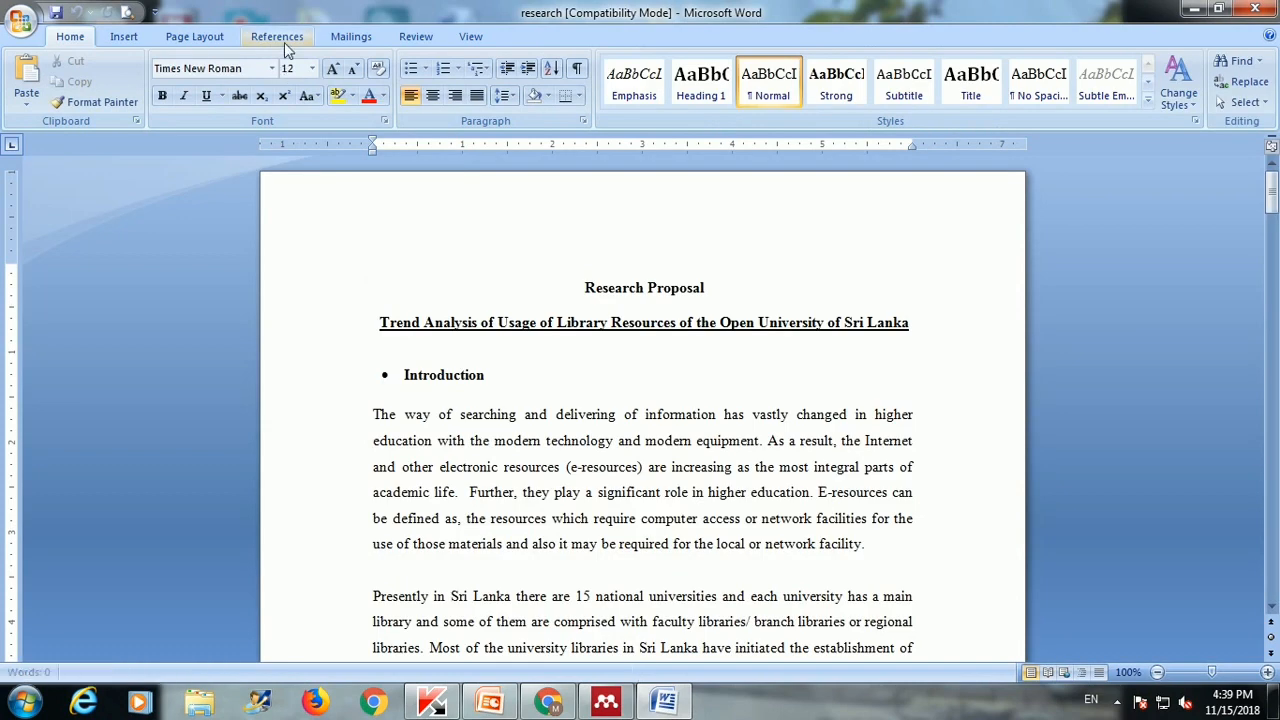
left_click(284, 42)
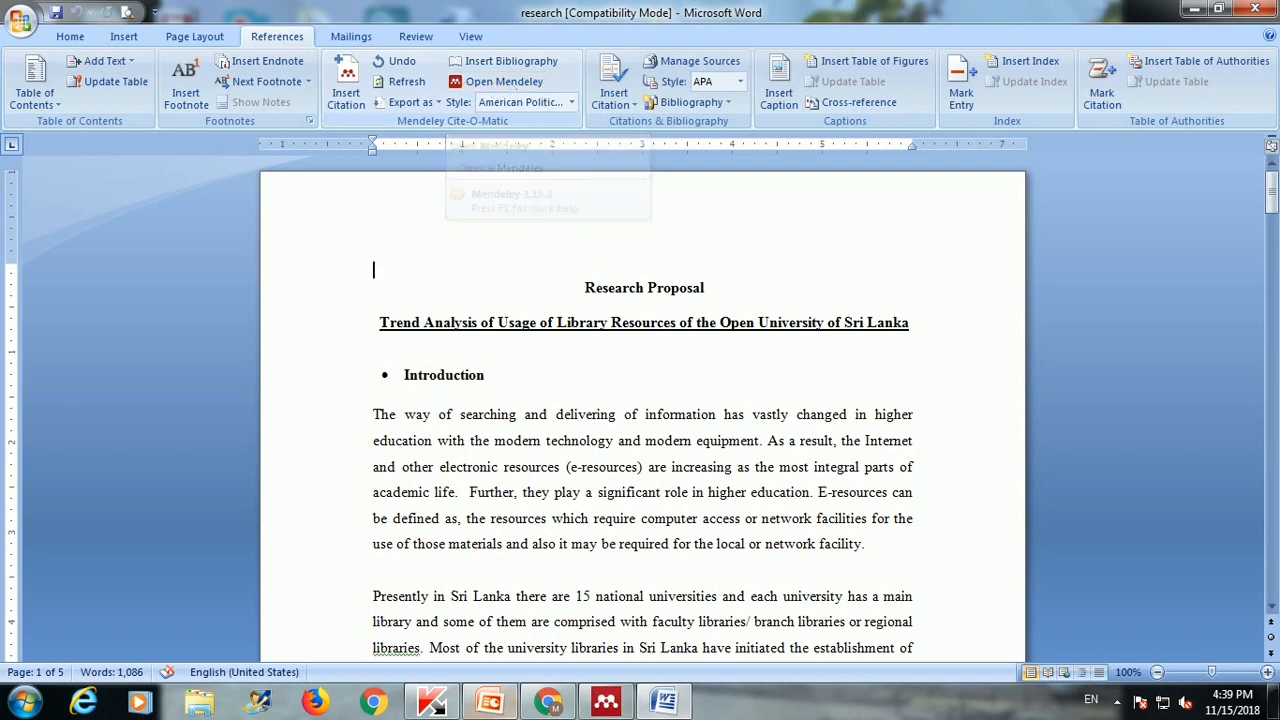
scroll(505, 487, "down", 3)
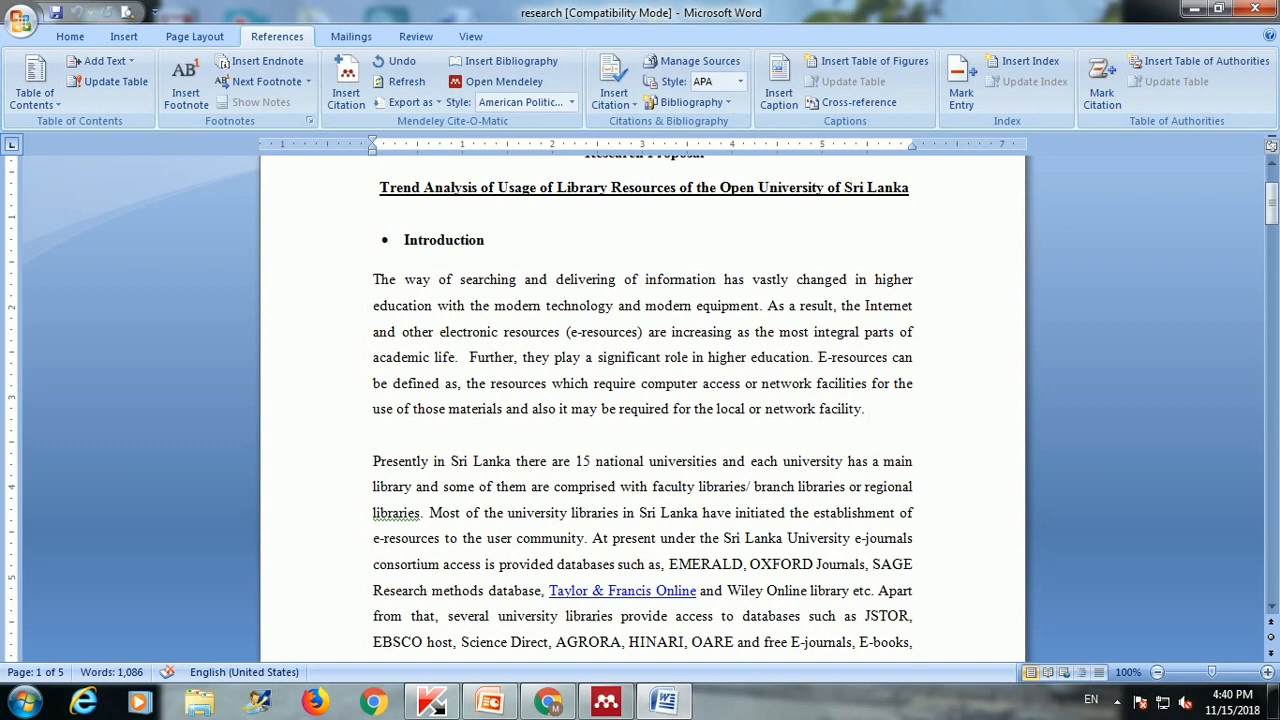
Step: Cite Mekawei 2012 from the 15-11-2018 Mendeley folder to end the first Introduction paragraph, adding a full stop
left_click(350, 95)
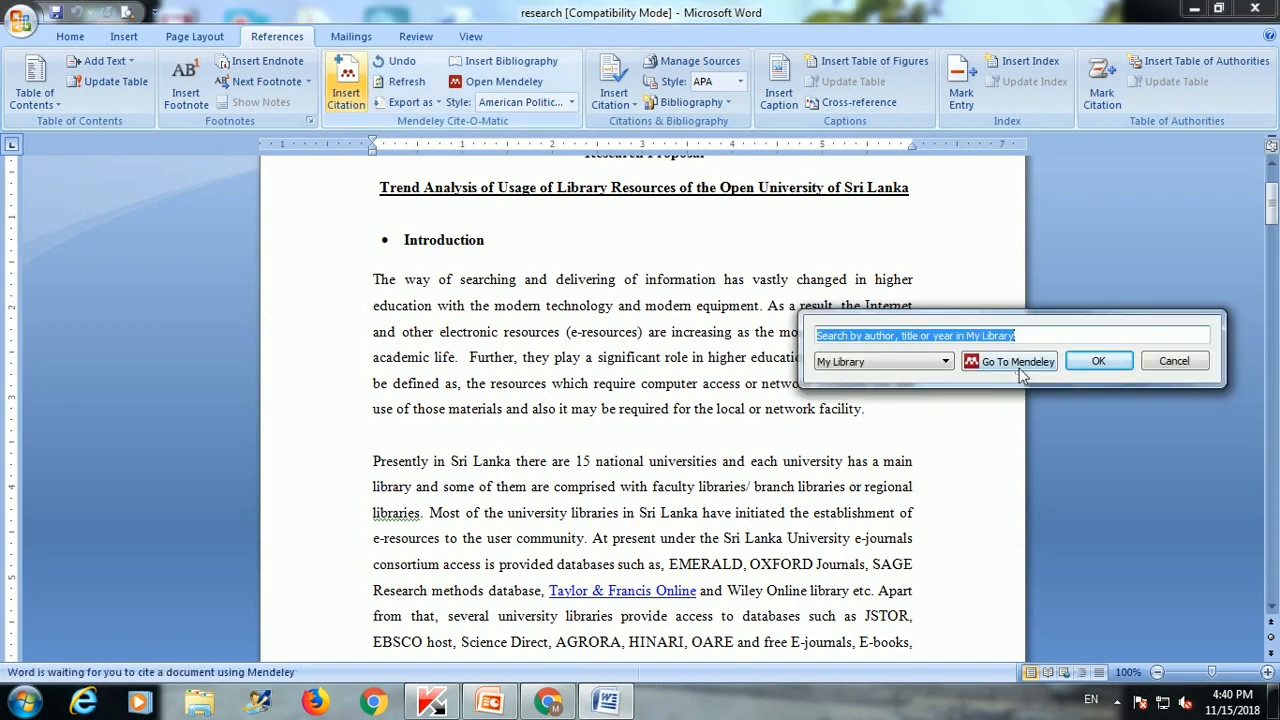
left_click(1018, 368)
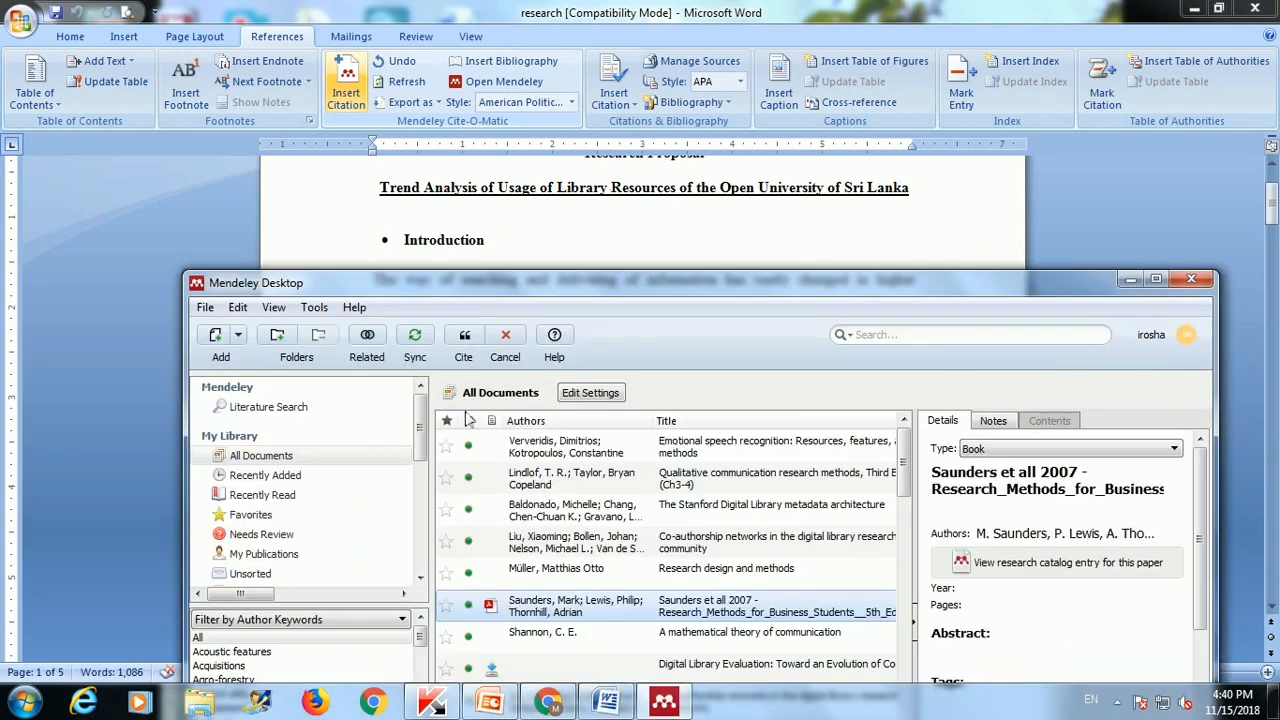
left_click_drag(571, 286, 546, 79)
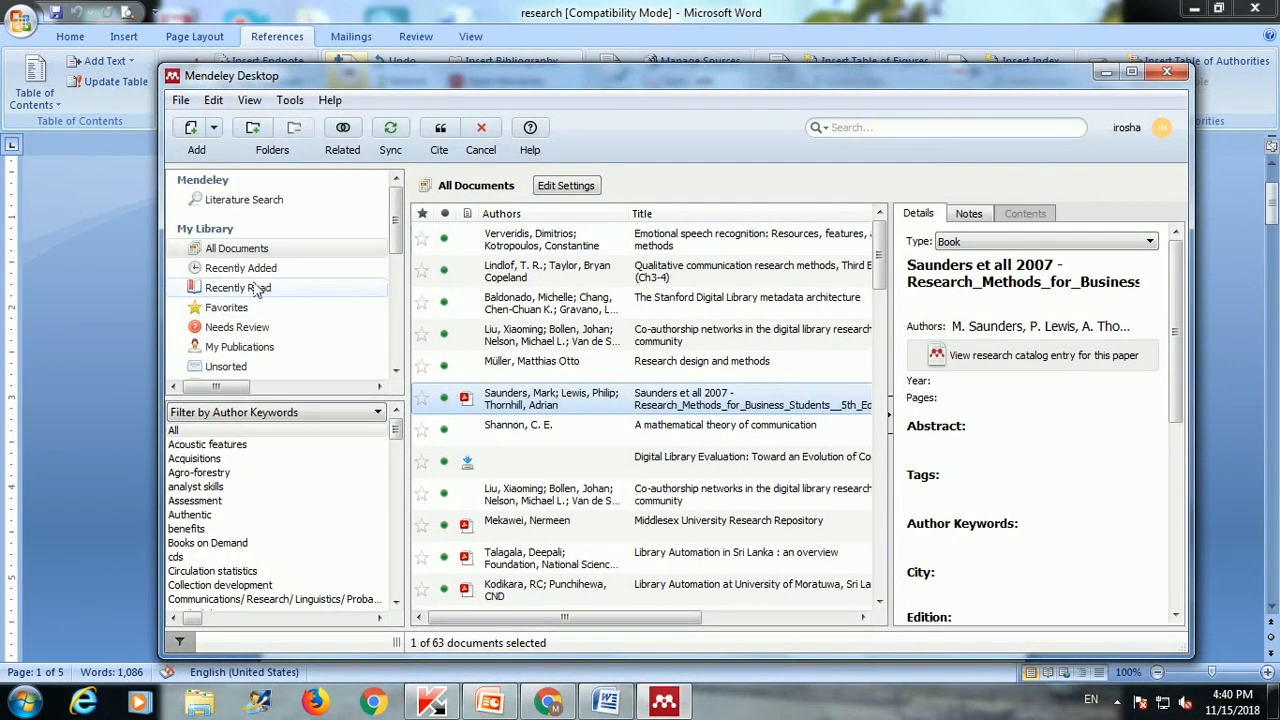
left_click_drag(396, 240, 398, 300)
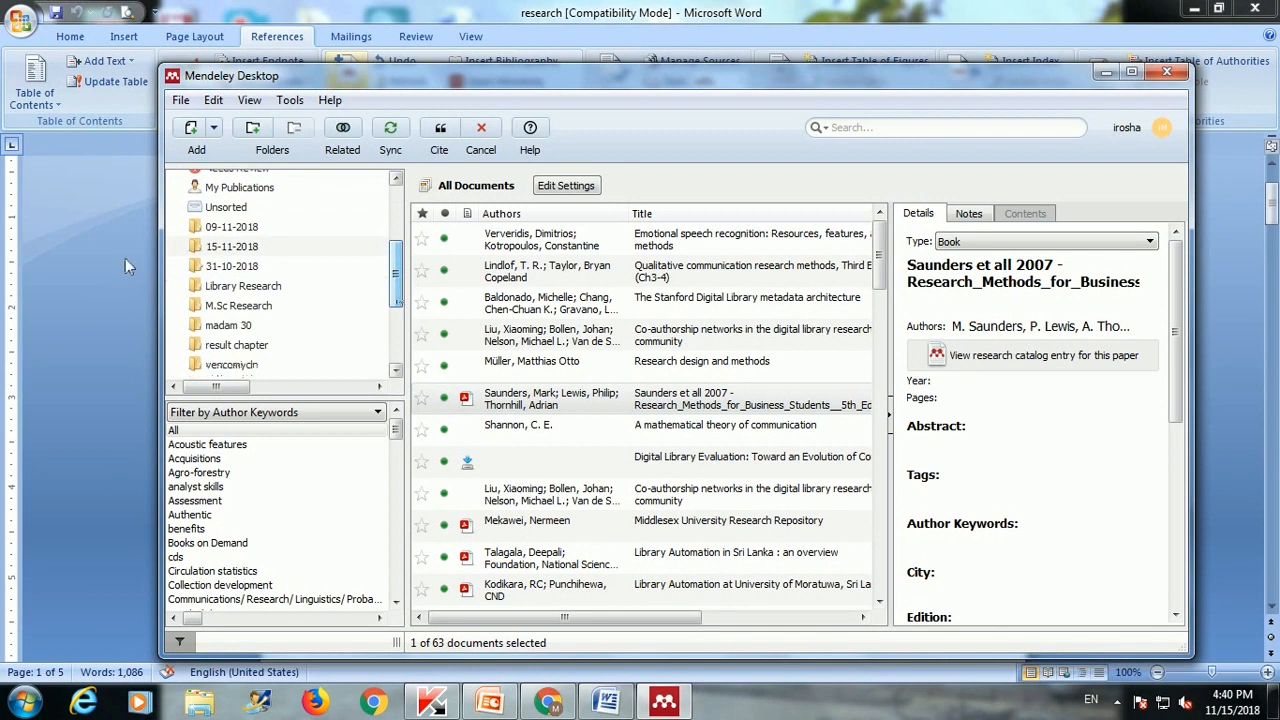
left_click(231, 246)
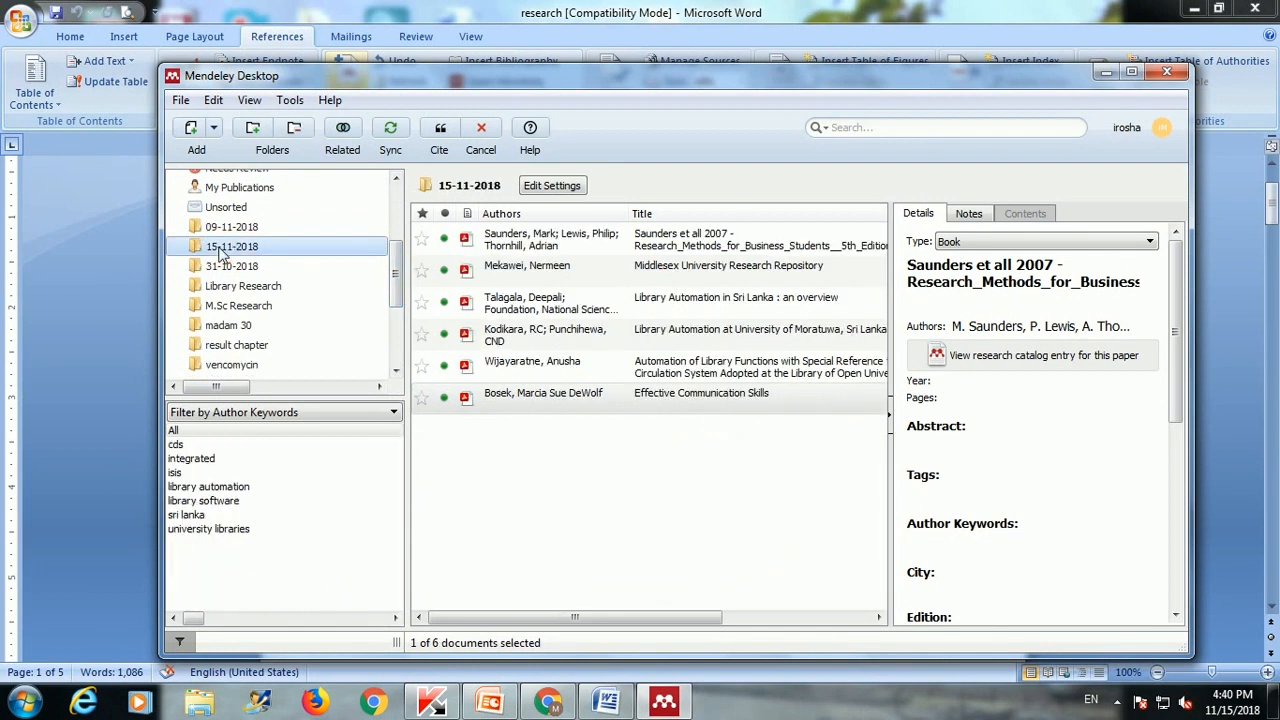
left_click(662, 281)
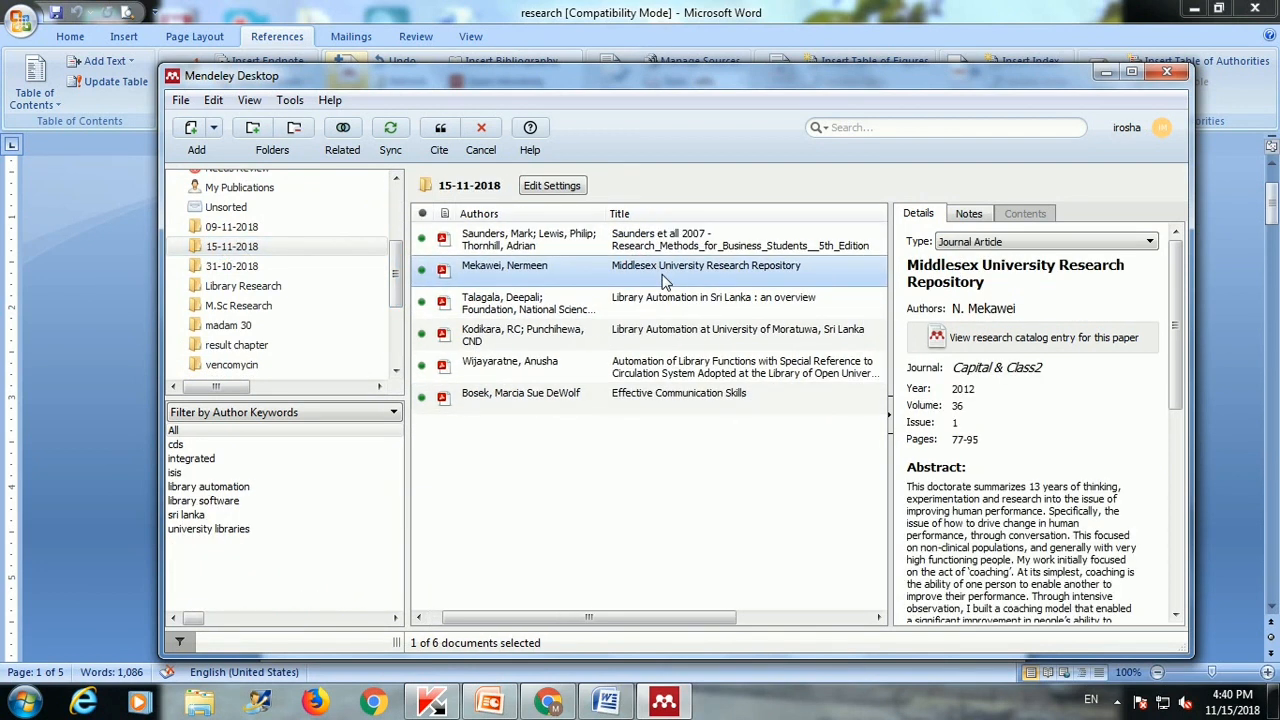
left_click(441, 130)
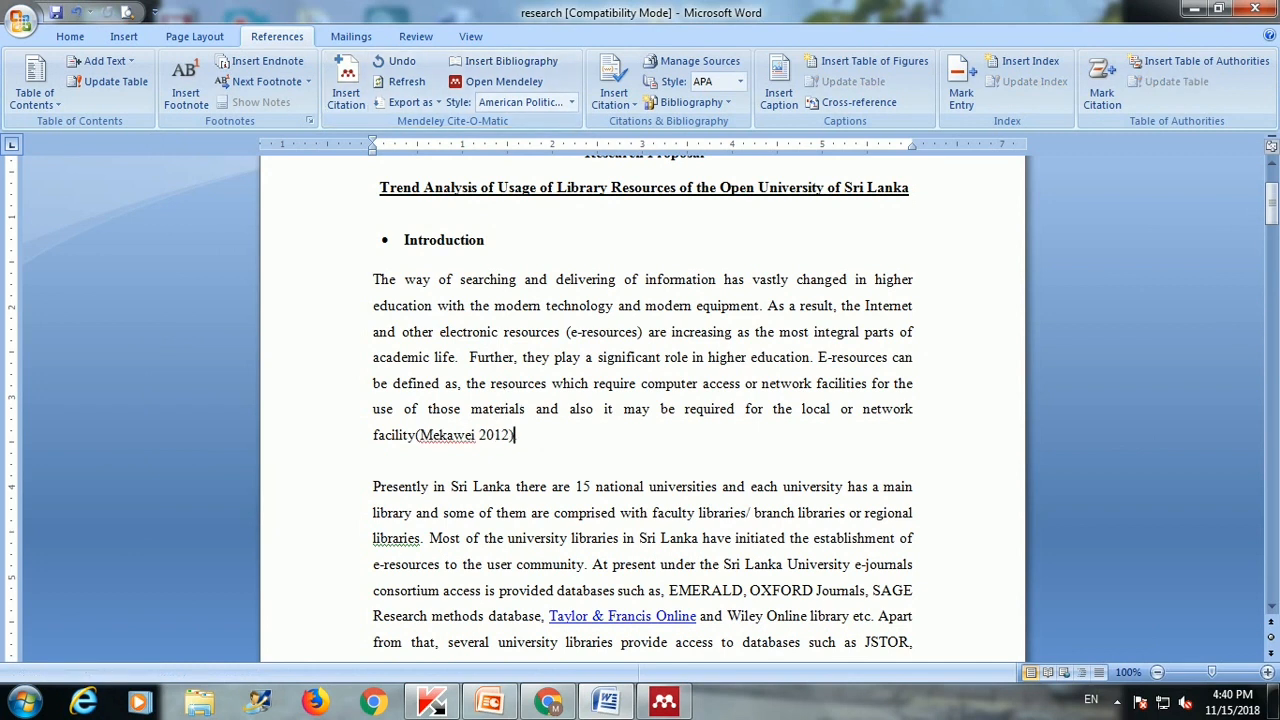
type(".")
scroll(640, 400, "down", 5)
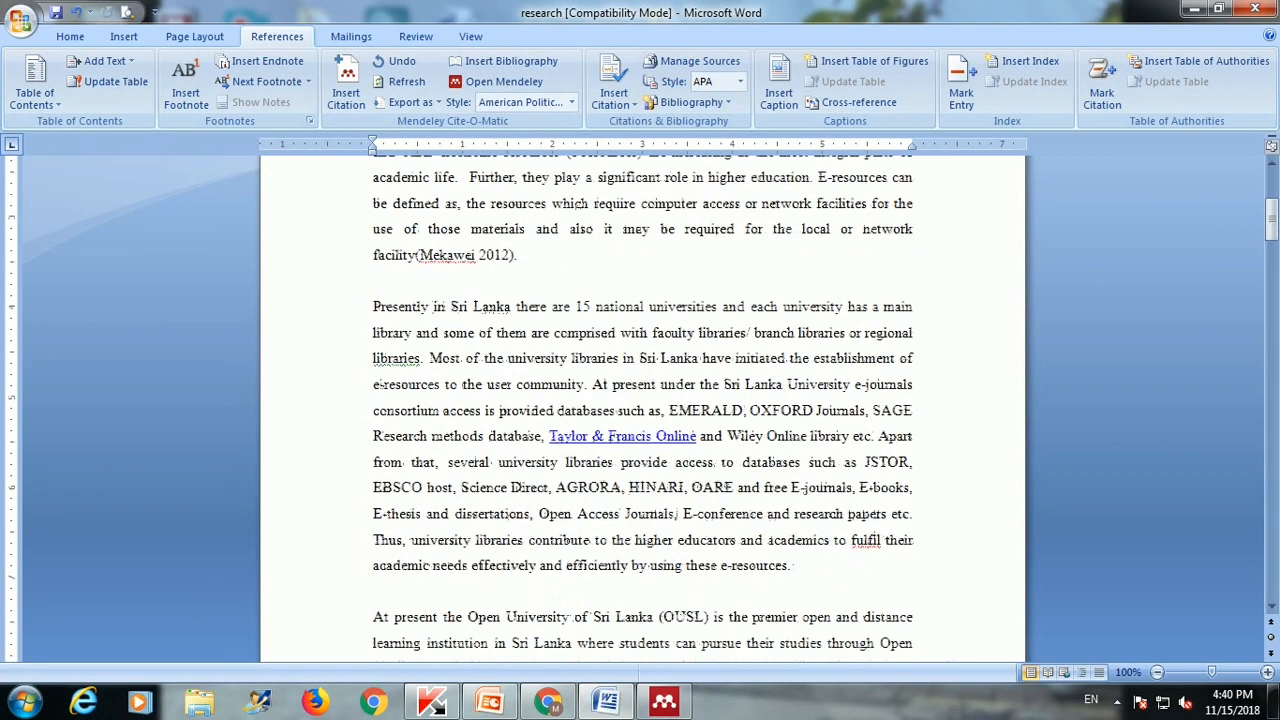
Step: Insert the Kodikara and Punchihewa 2015 citation from Mendeley right after 'e-resources' in the second paragraph
left_click(793, 521)
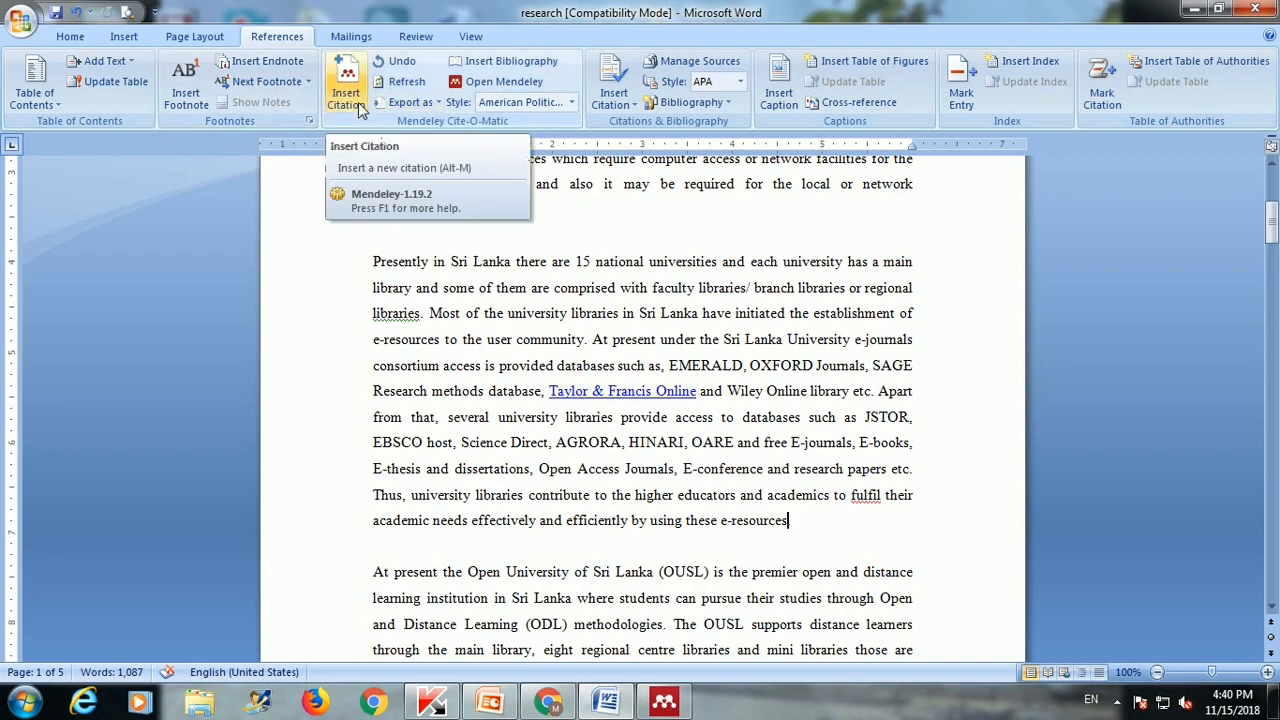
left_click(361, 107)
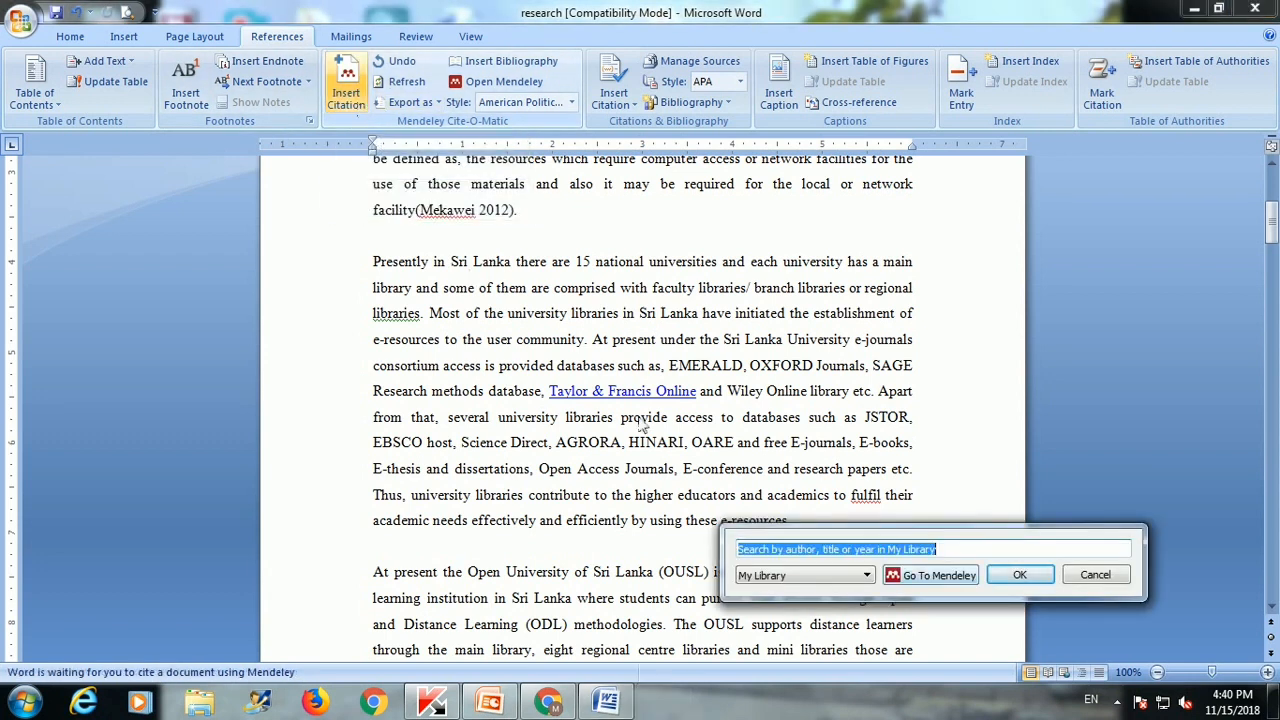
left_click(923, 581)
left_click(520, 334)
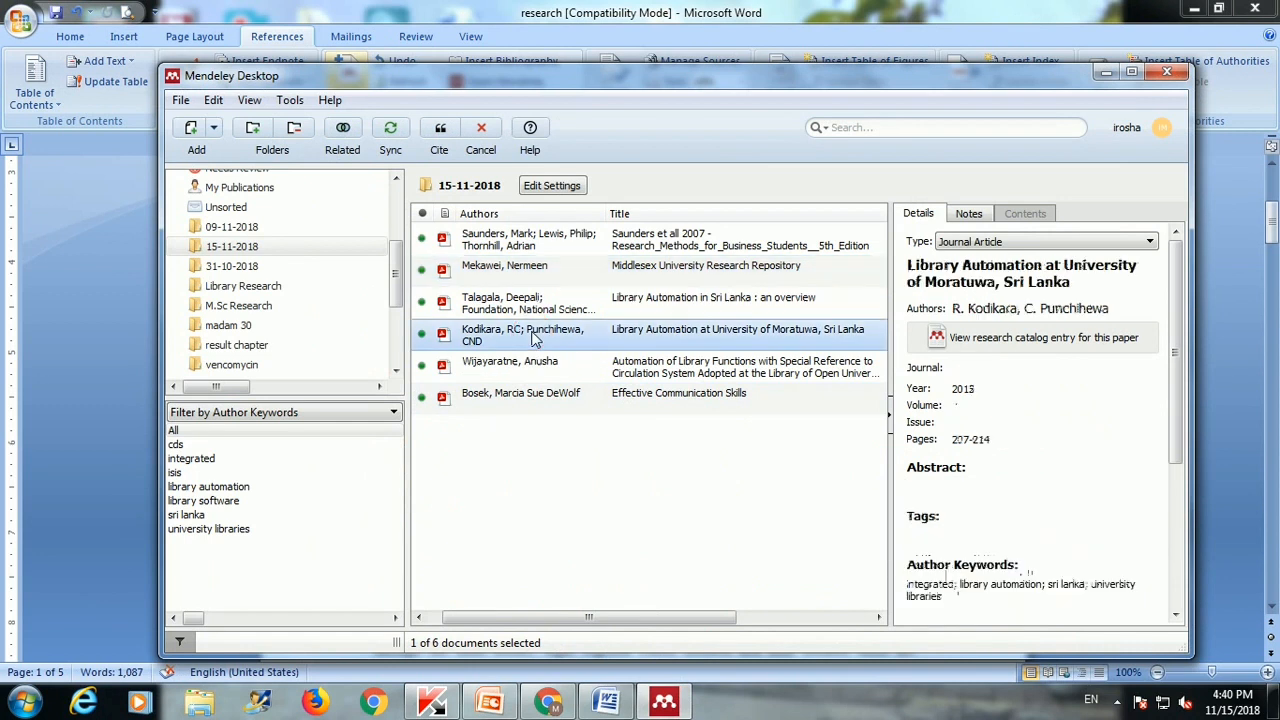
left_click(440, 146)
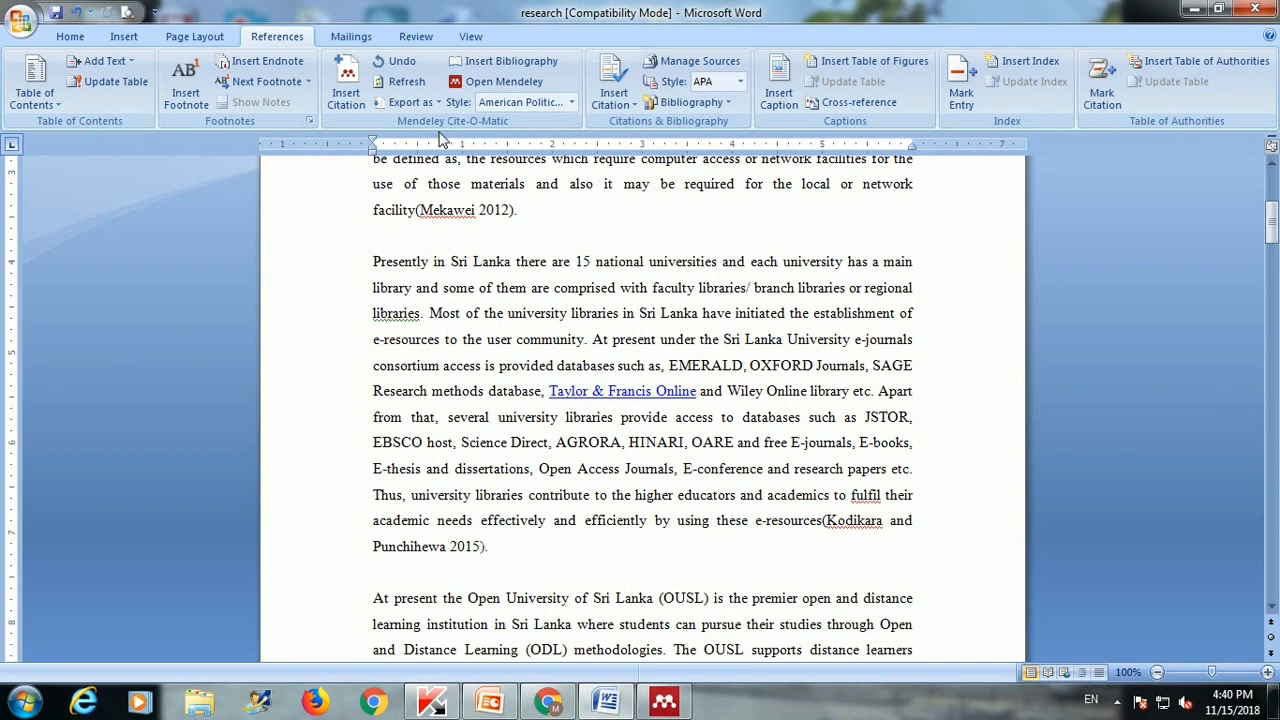
Step: Cite Bosek 2002 beside the Kodikara citation and merge them into (Bosek 2002; Kodikara and Punchihewa 2015)
left_click(354, 95)
left_click(634, 603)
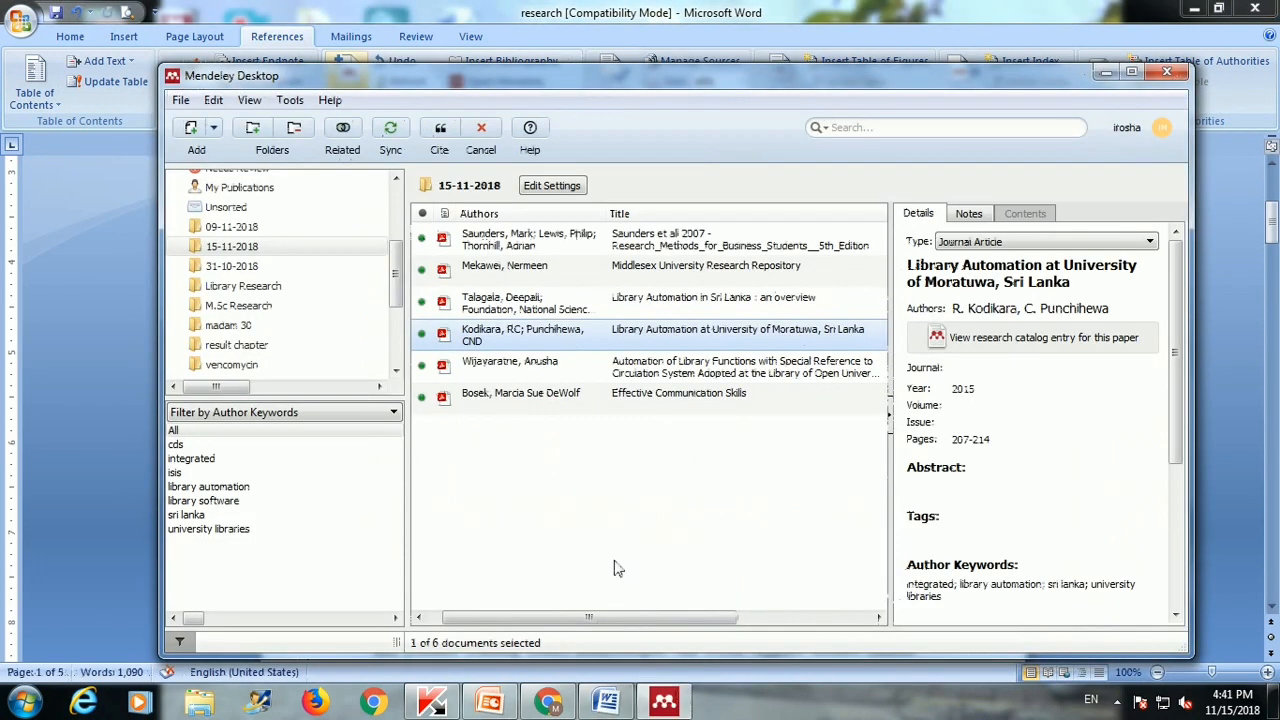
left_click(556, 400)
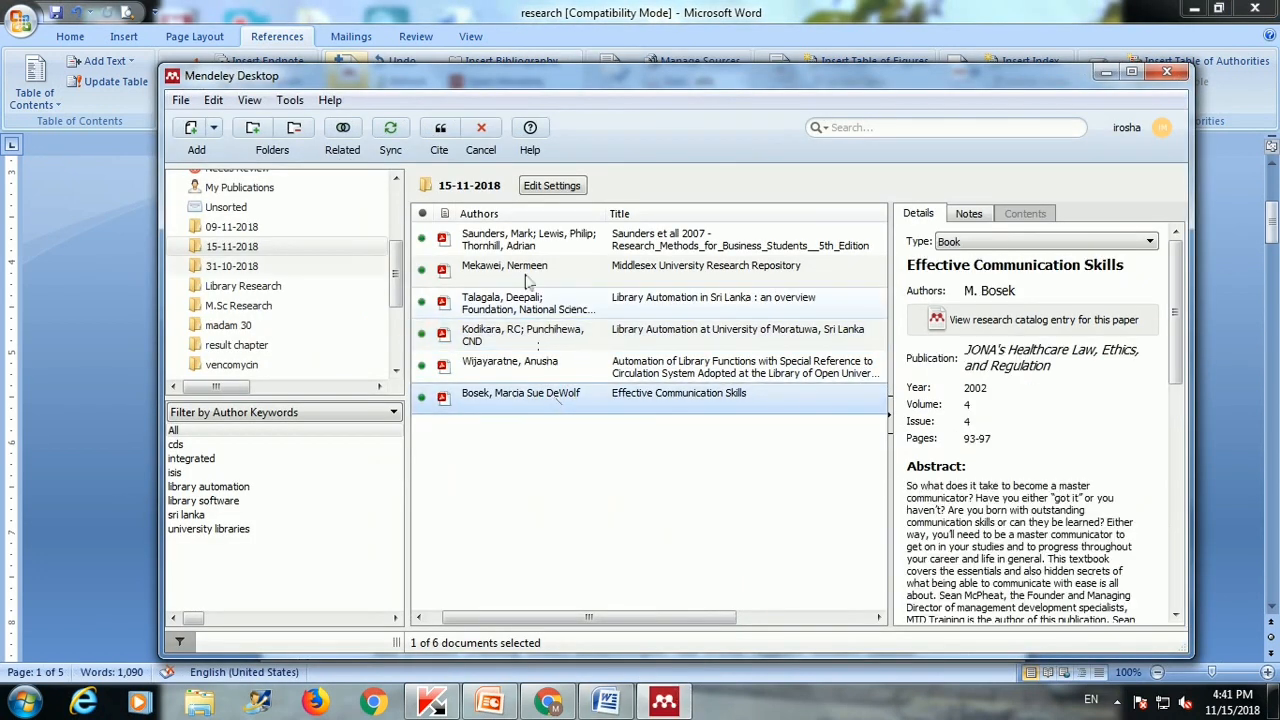
left_click(441, 137)
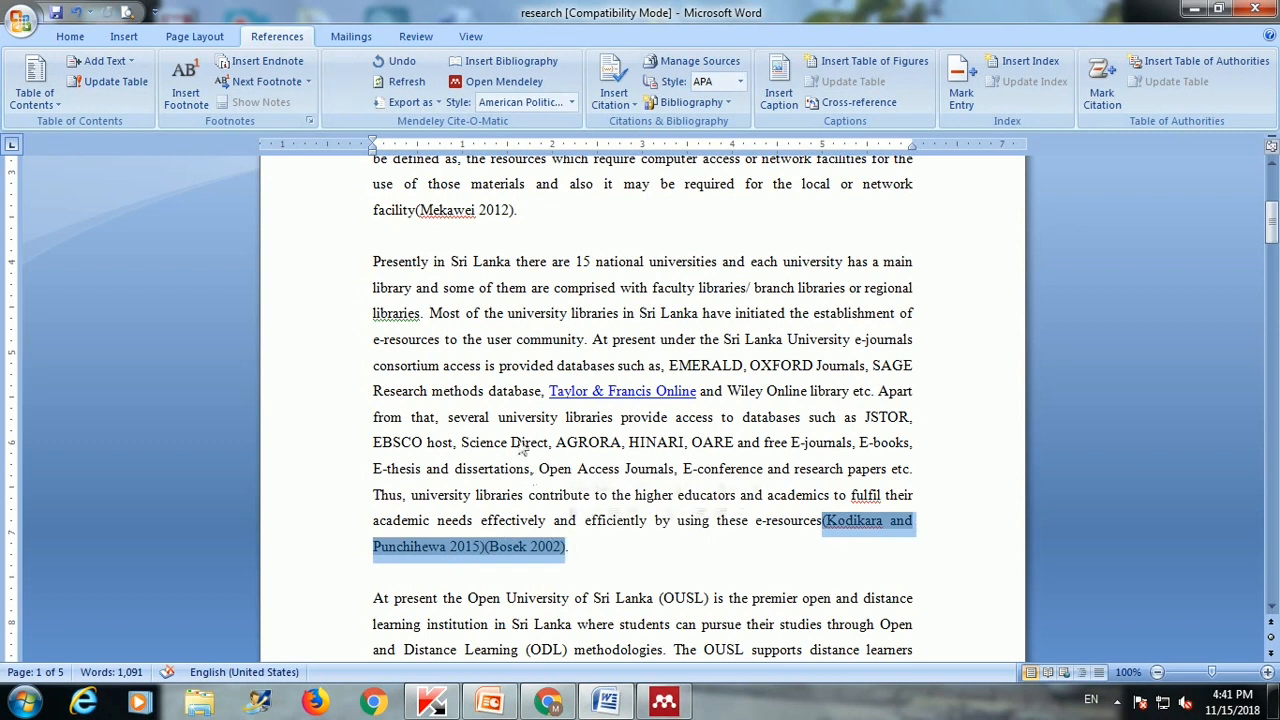
left_click(352, 110)
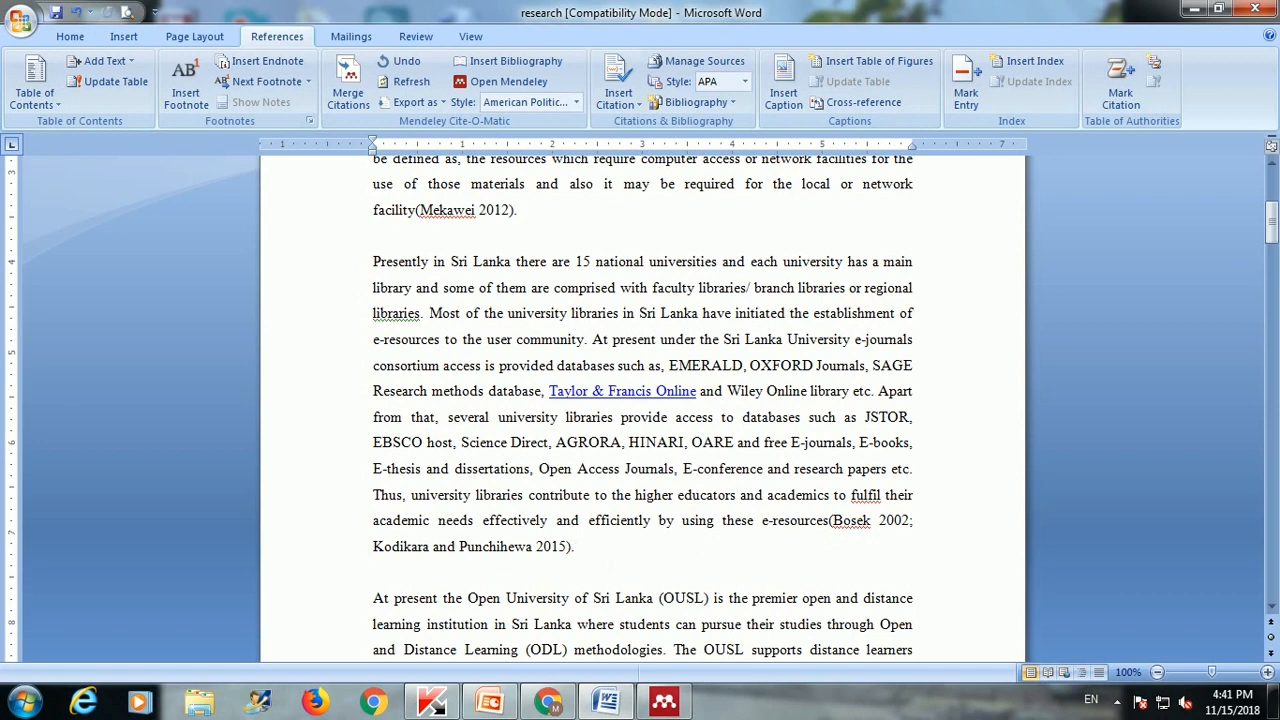
scroll(640, 400, "down", 4)
Step: Insert a Mendeley bibliography below the final paragraph, review the citation style list, then return to Chrome
left_click_drag(1272, 254, 1272, 566)
left_click(396, 351)
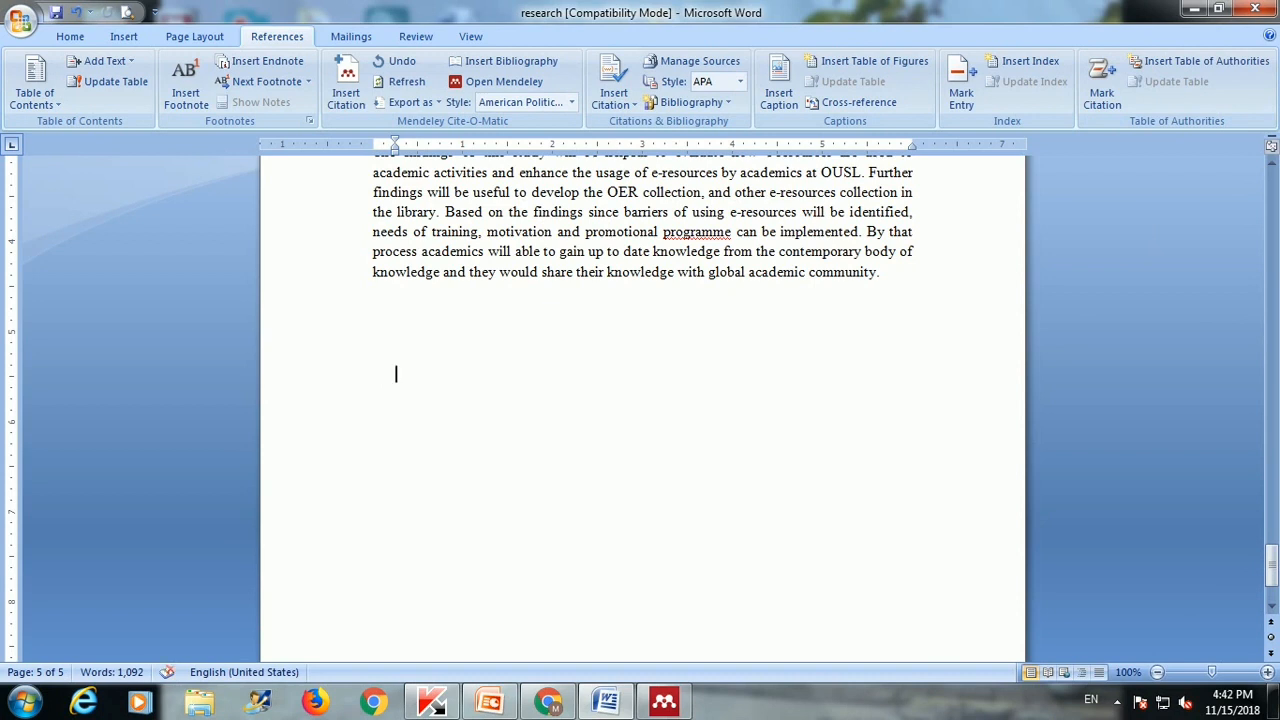
left_click(505, 61)
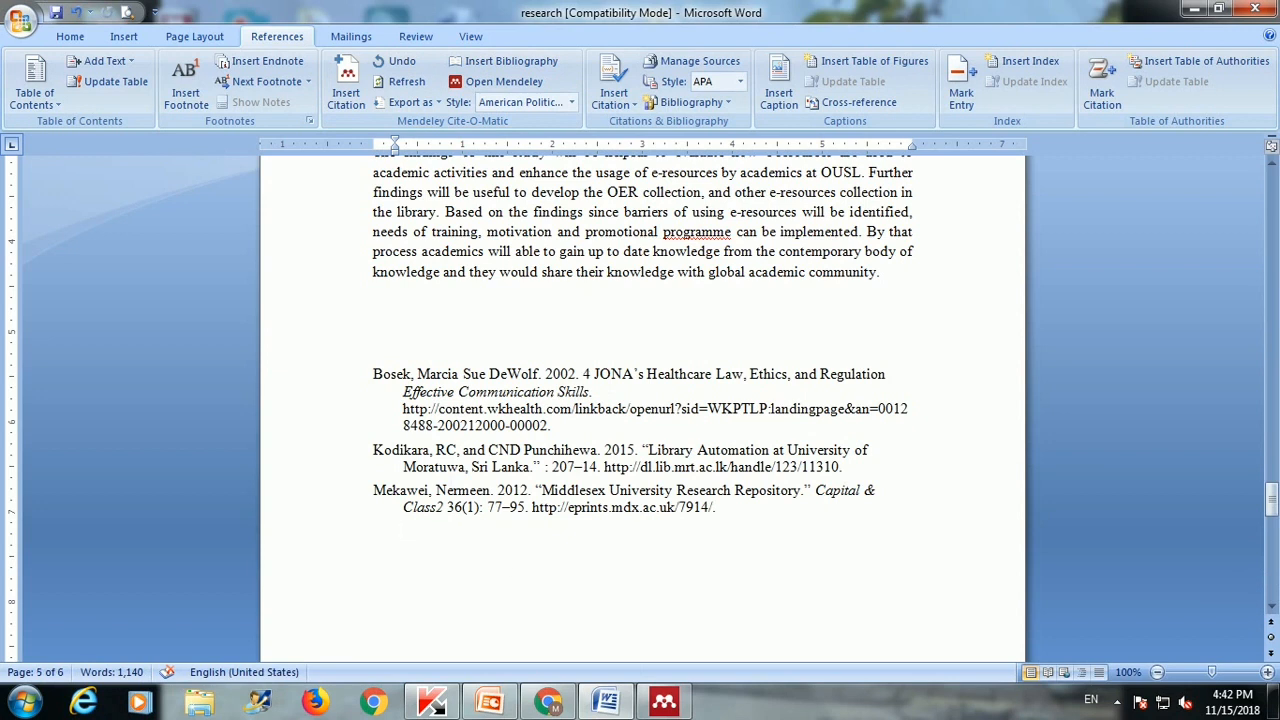
left_click(571, 102)
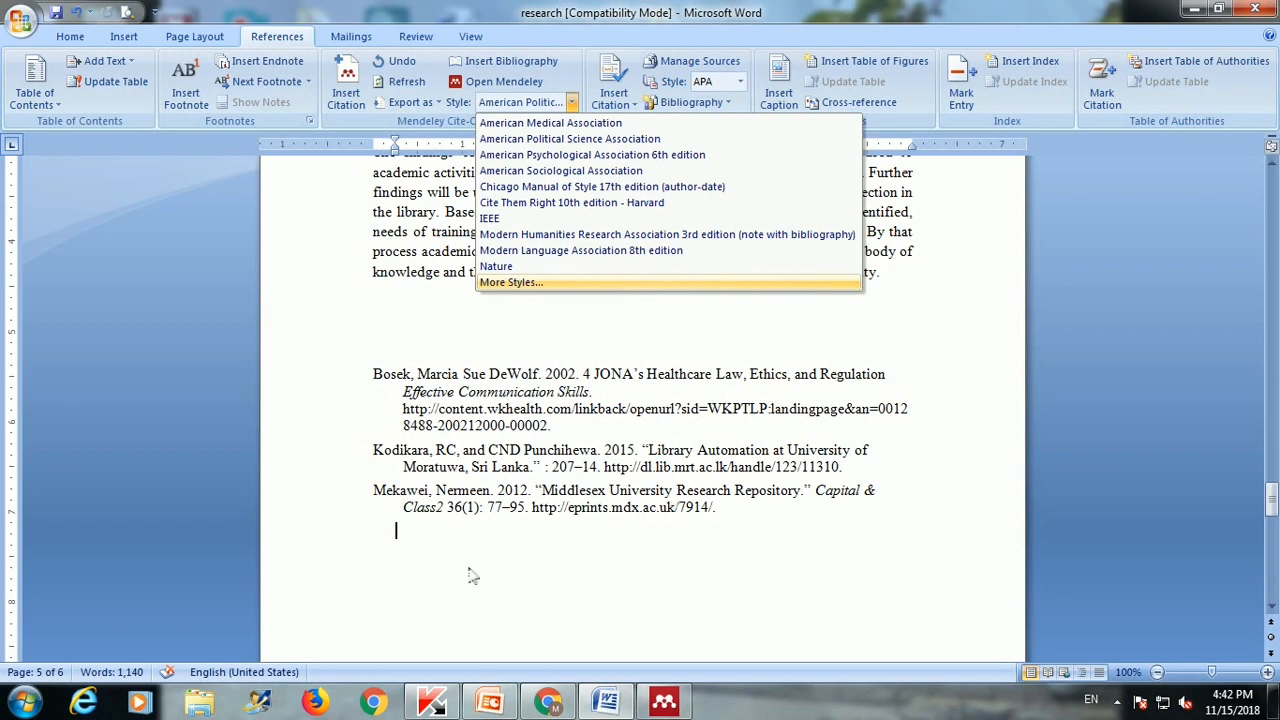
left_click(547, 701)
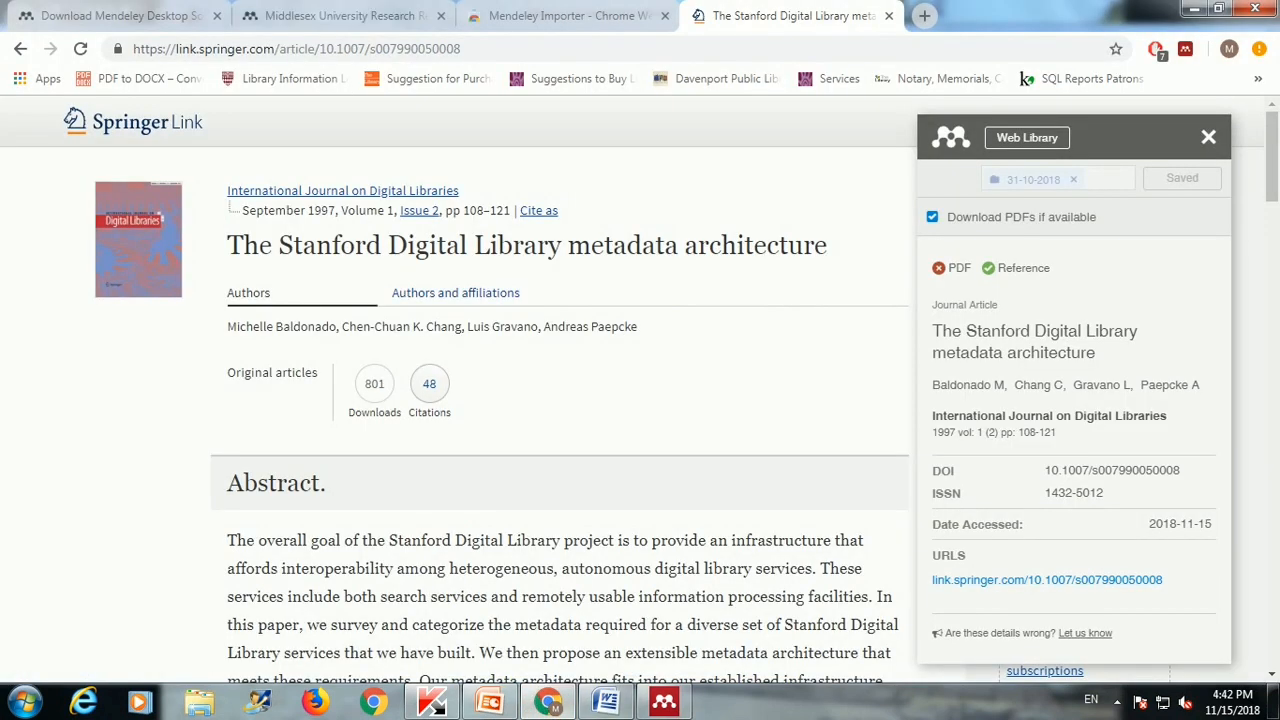
Step: Go to the Mendeley download page tab and open the Mendeley Web library
left_click(340, 15)
left_click(130, 12)
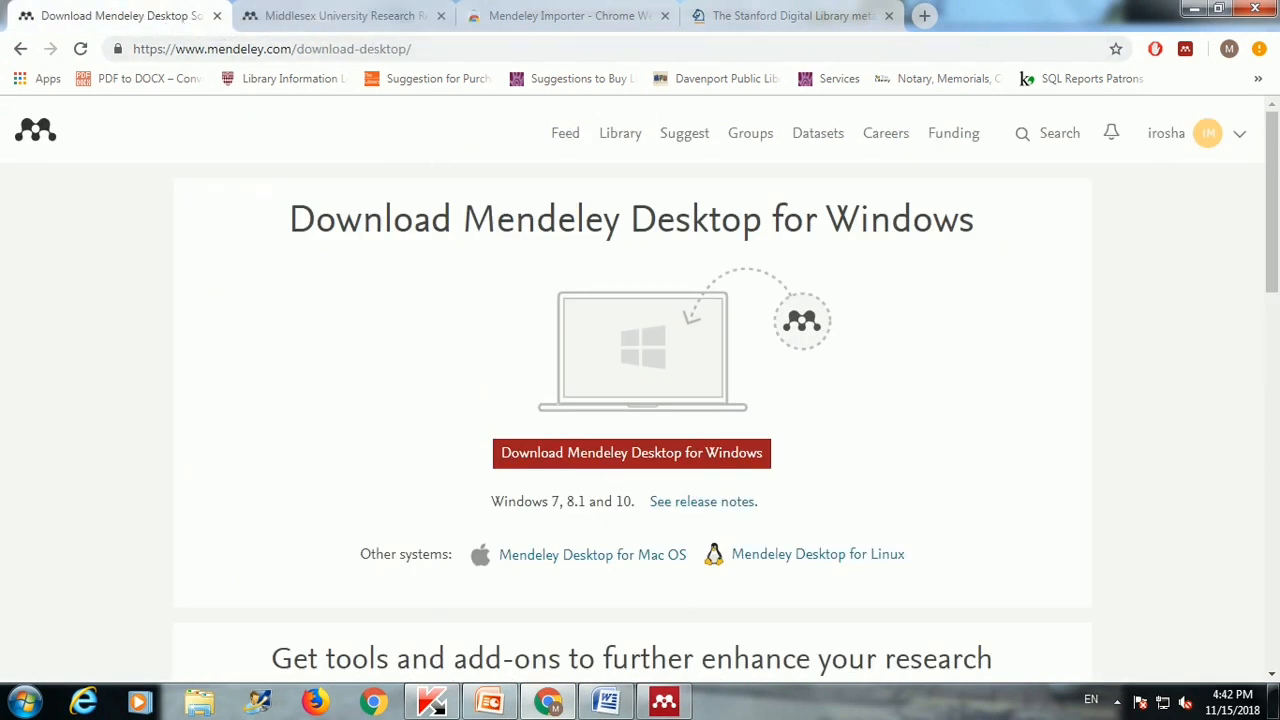
left_click(620, 136)
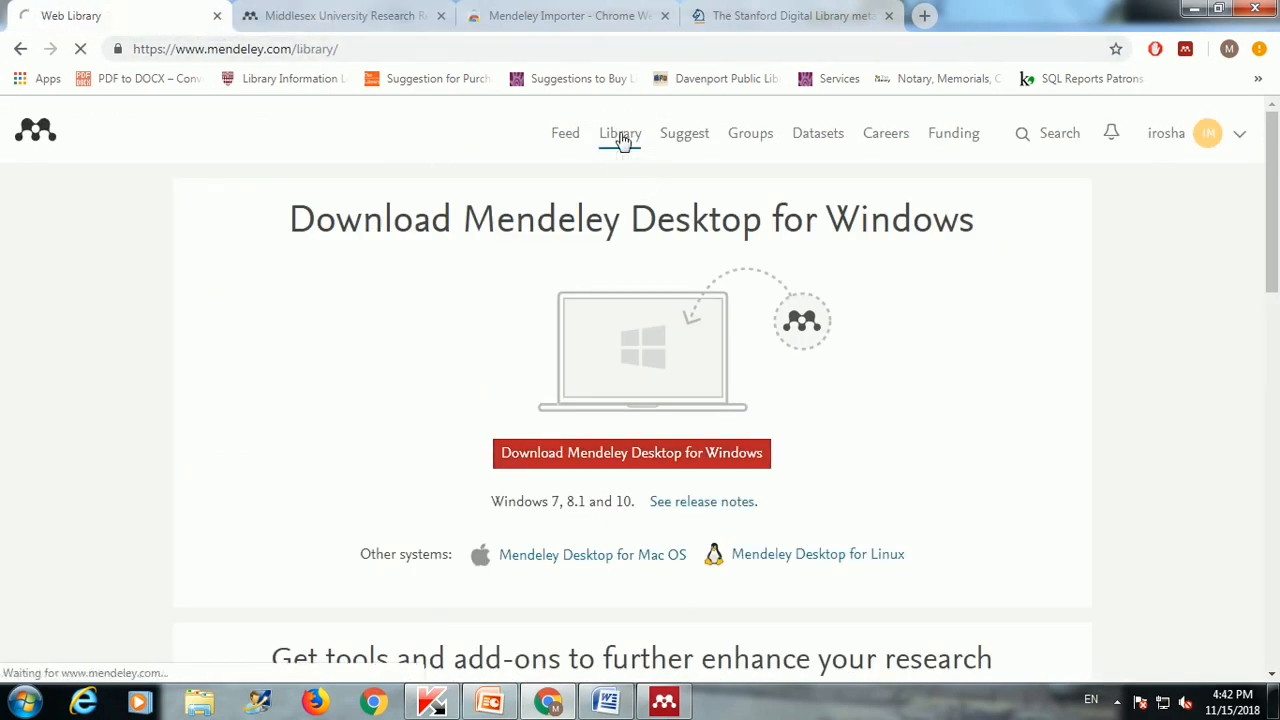